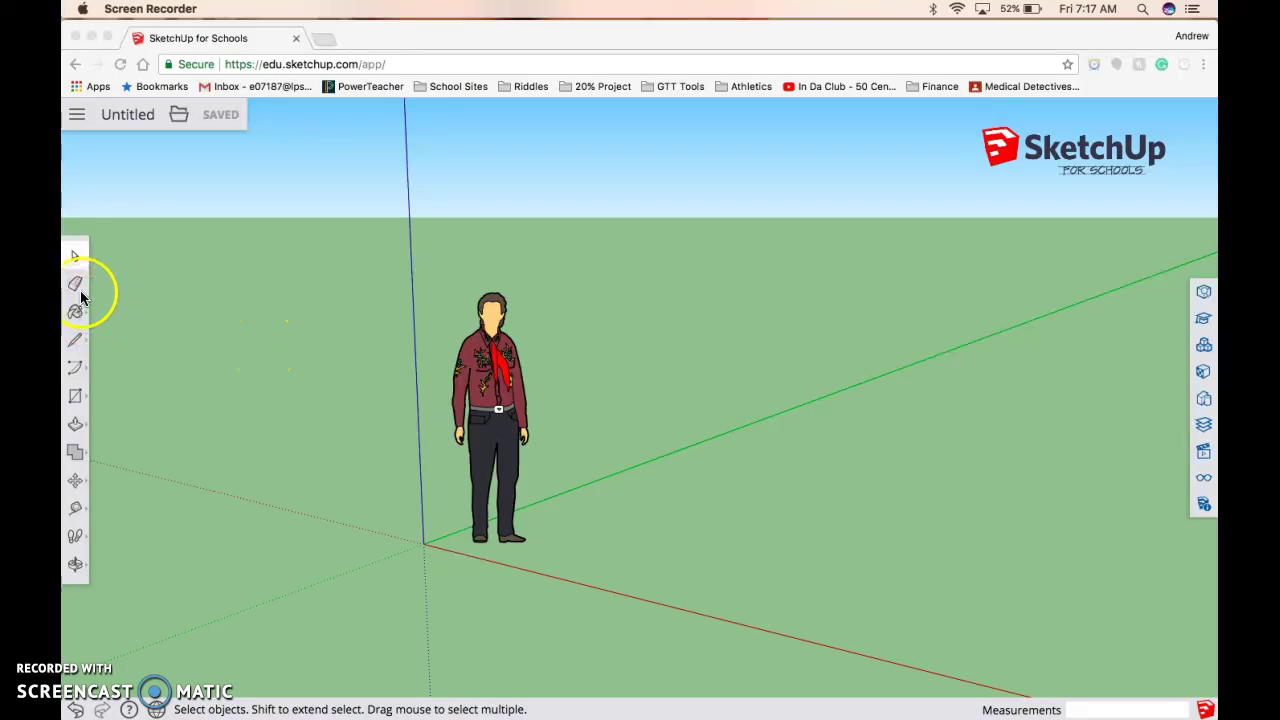
Step: Draw a rectangle from the origin by typing 3',11" as its dimensions
left_click(75, 399)
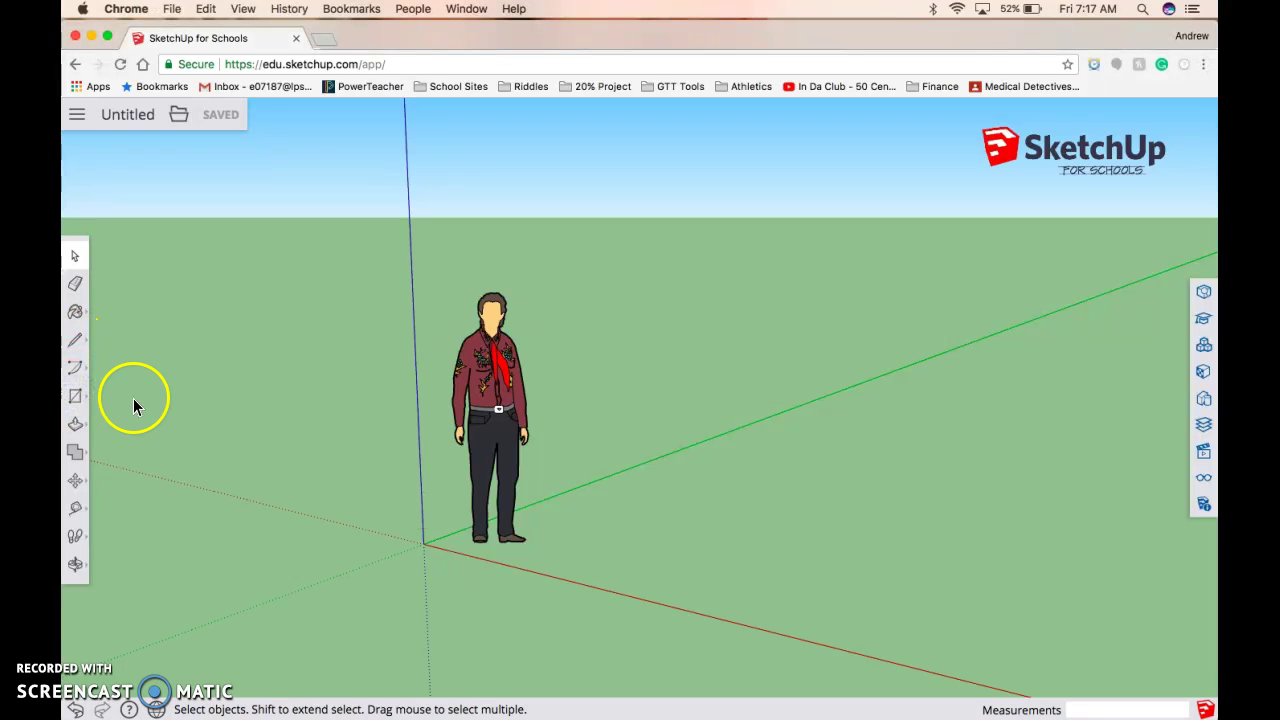
left_click(76, 396)
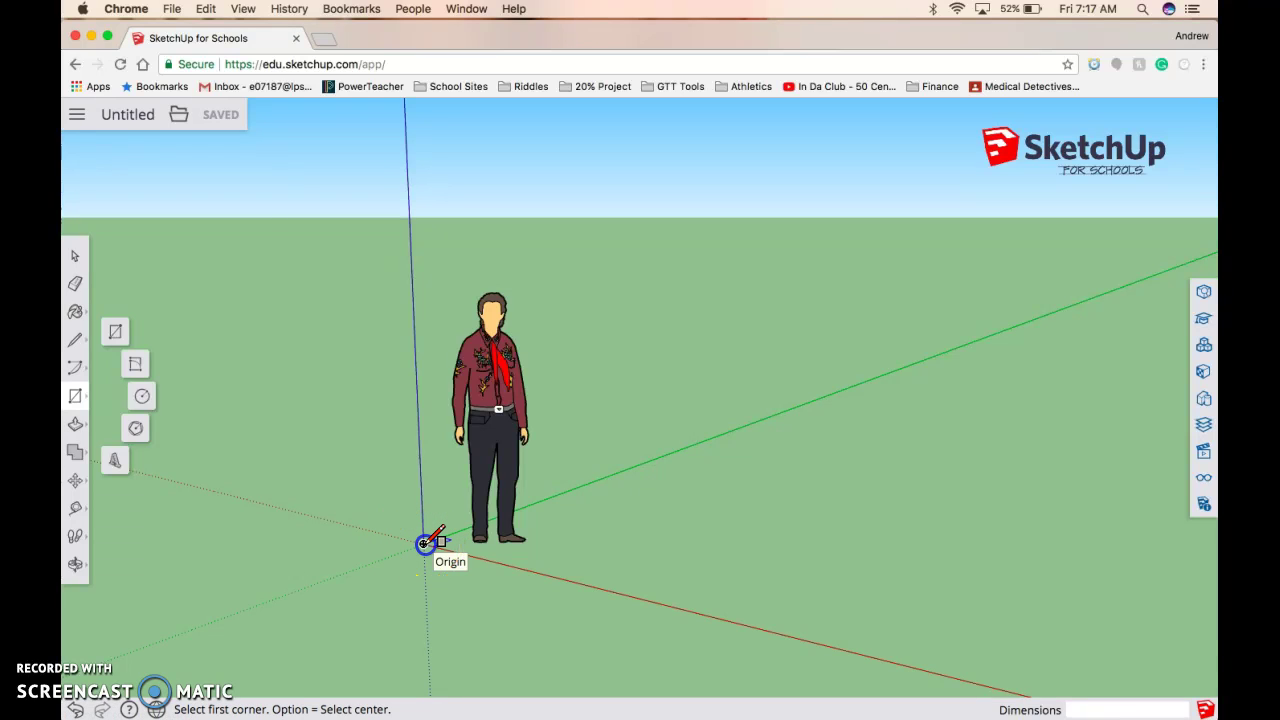
left_click(424, 543)
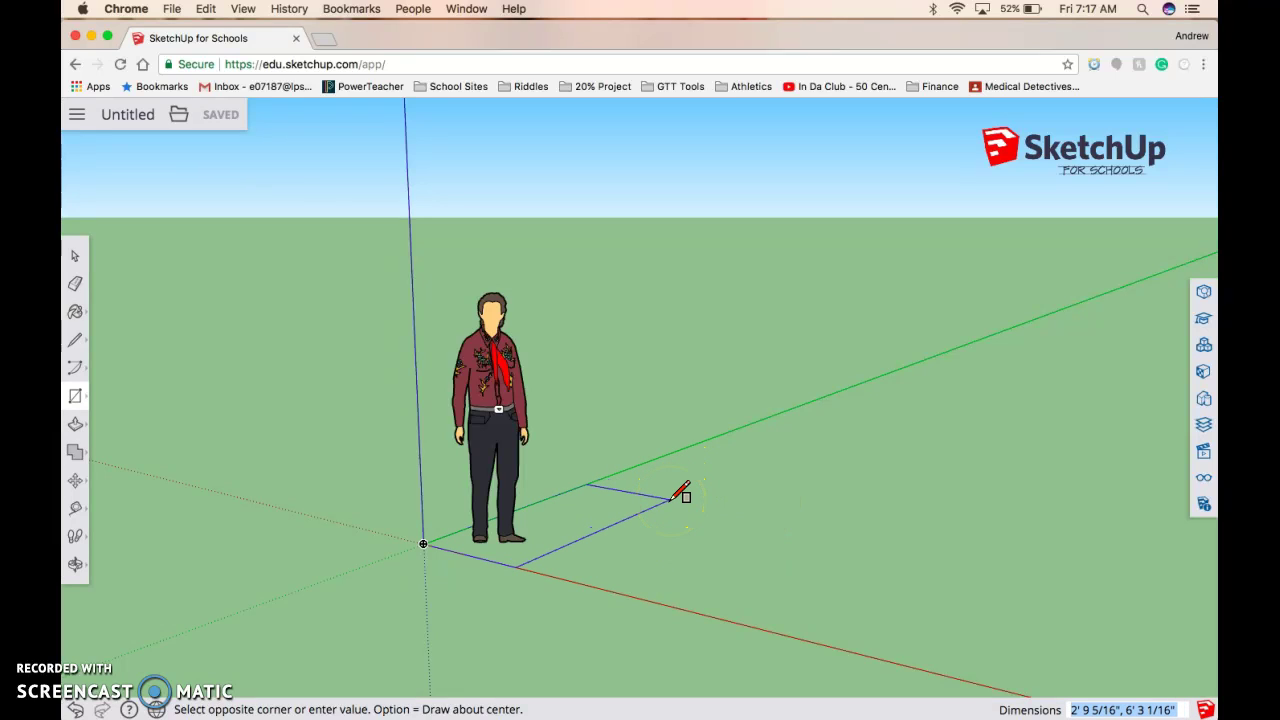
type("3")
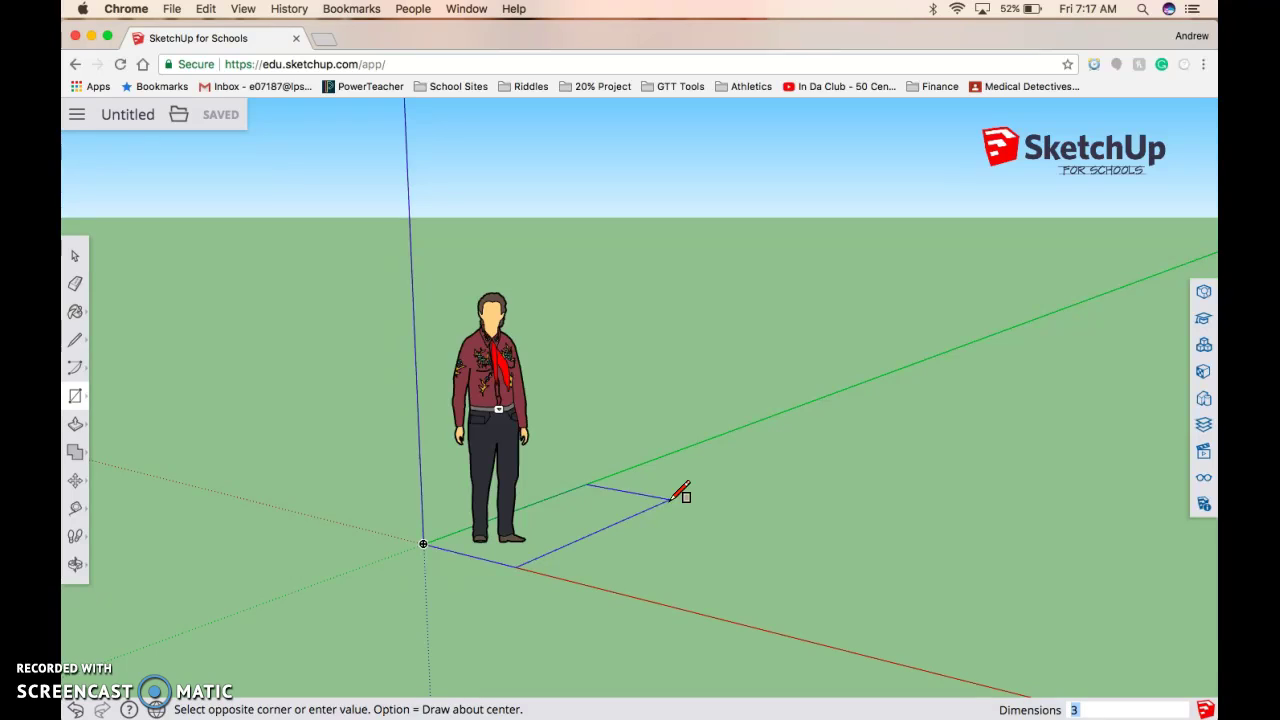
type("',11\"")
key("Return")
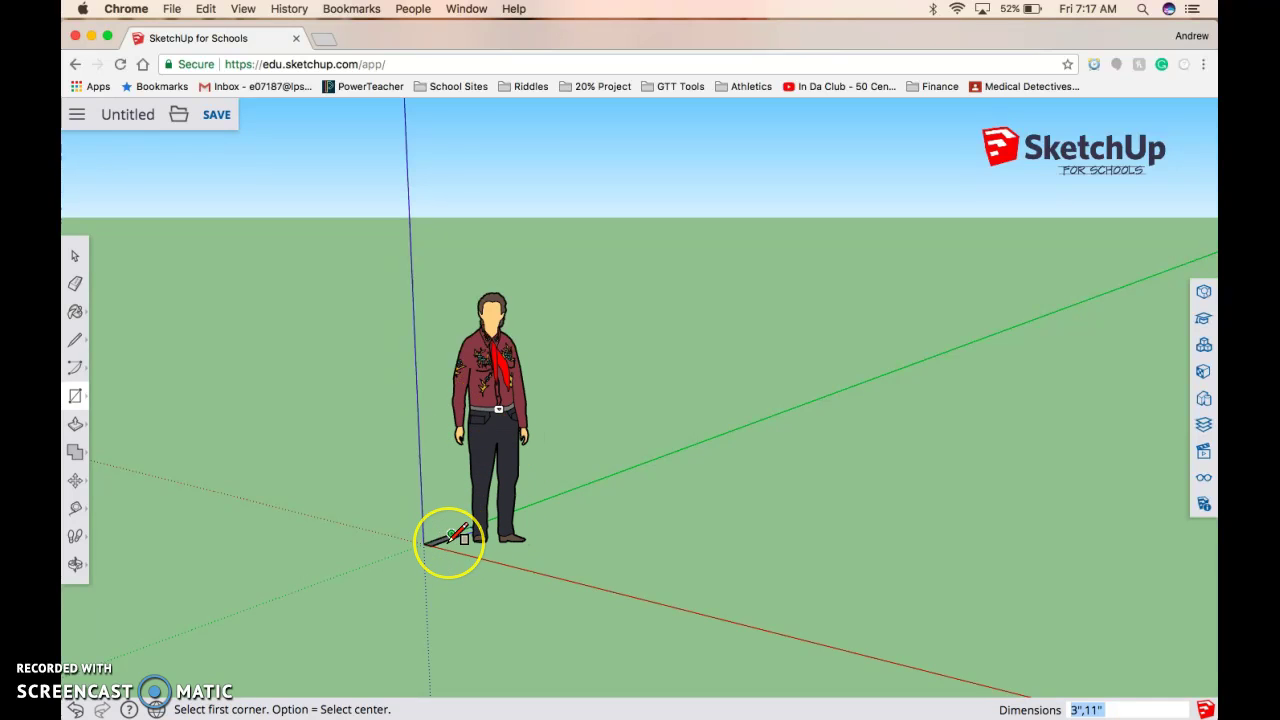
scroll(450, 537, "up", 6)
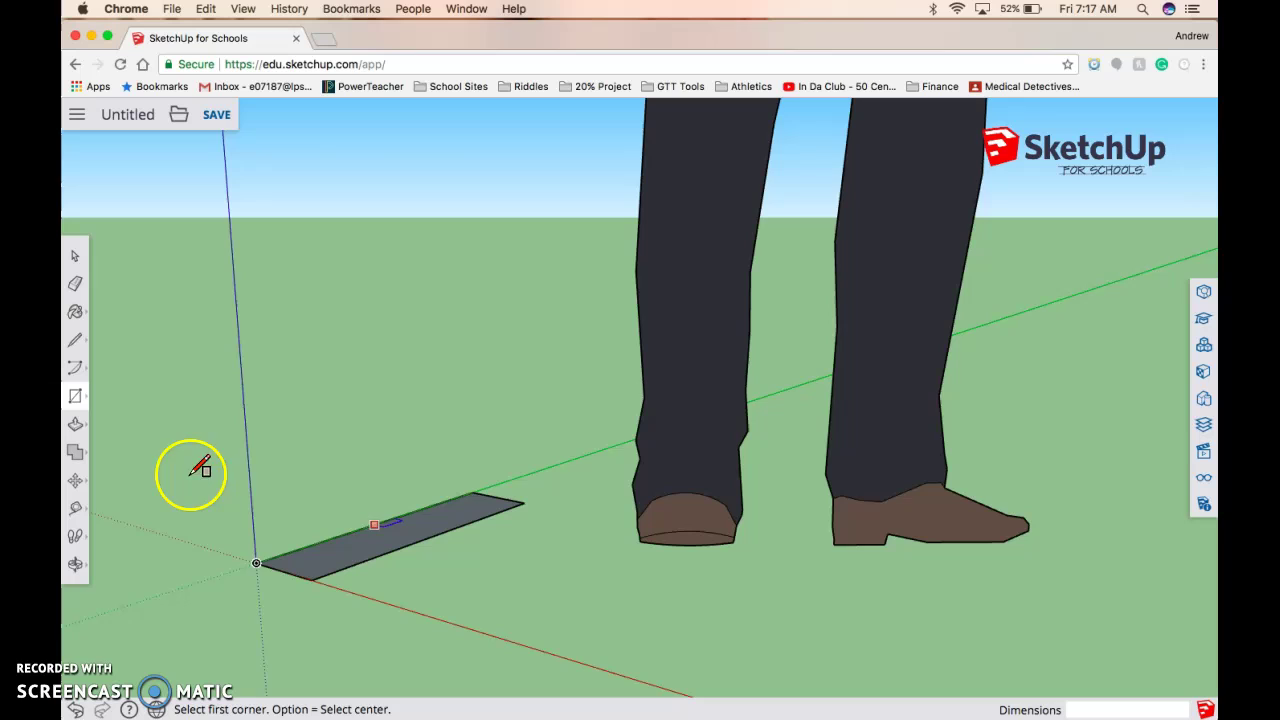
Step: Draw lines from the front corner down, along green and back up to close a narrow lip face
left_click(75, 340)
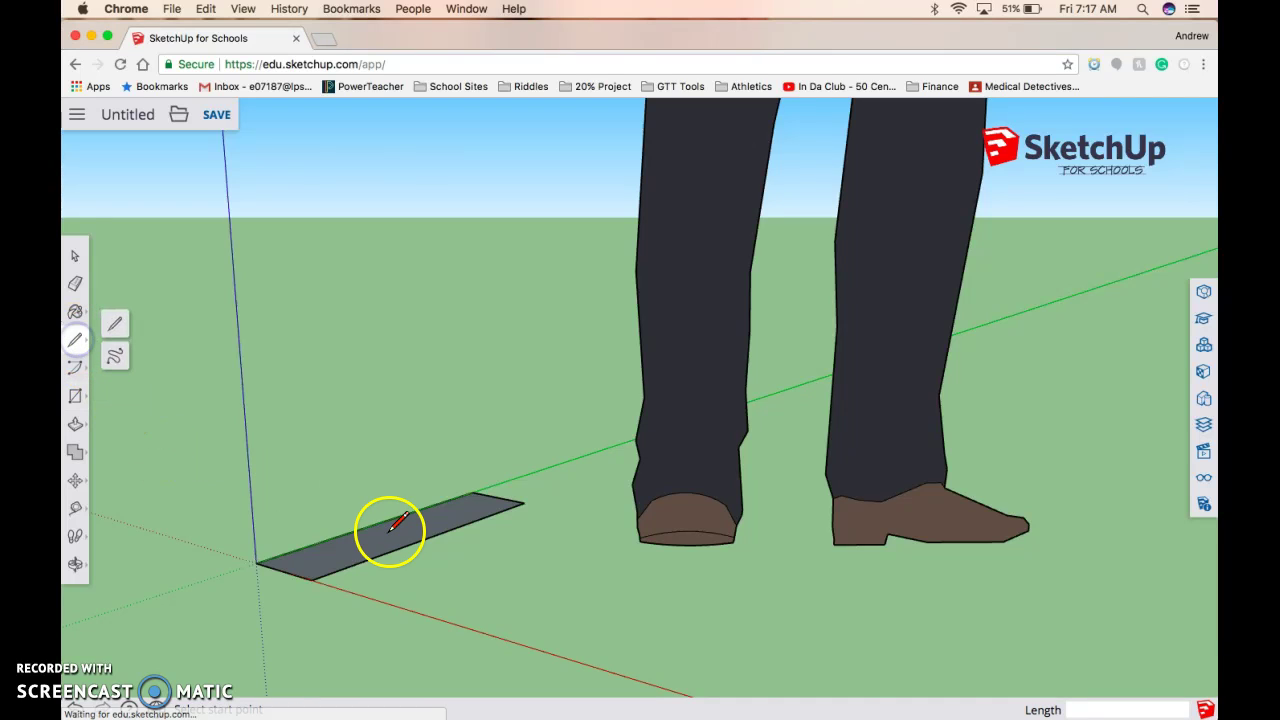
left_click(311, 579)
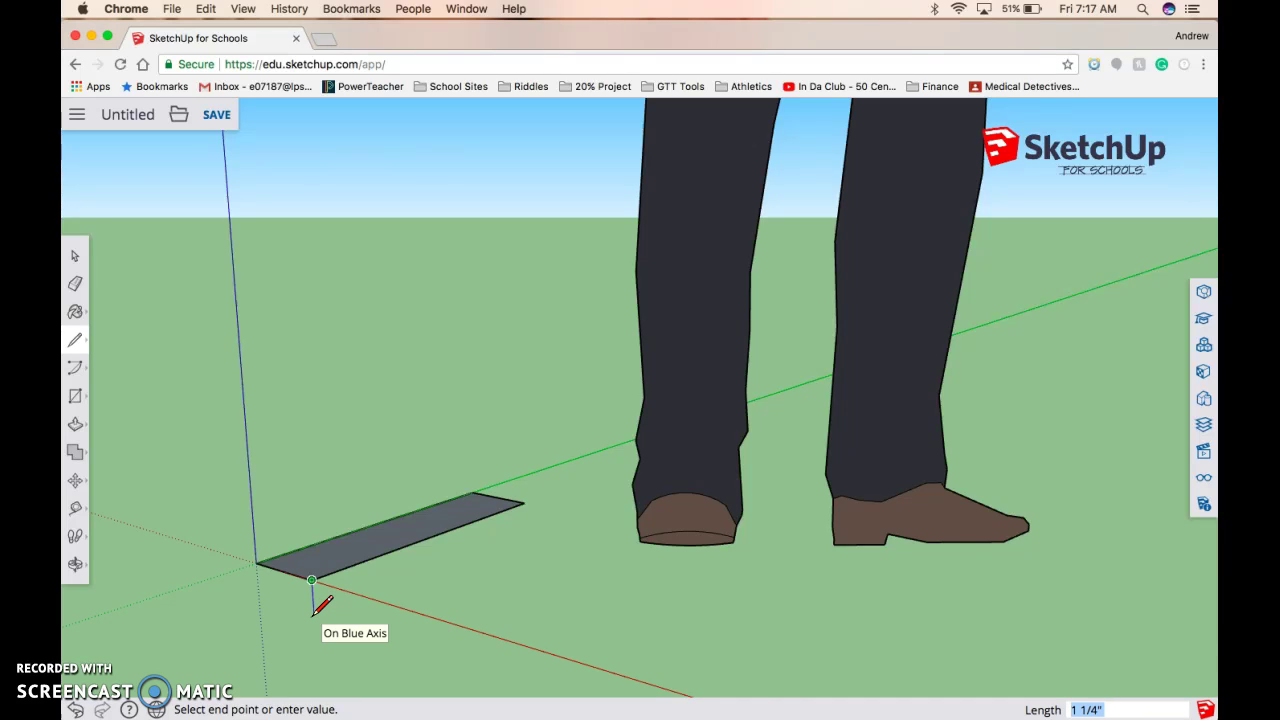
type("1'")
left_click_drag(312, 596, 439, 553)
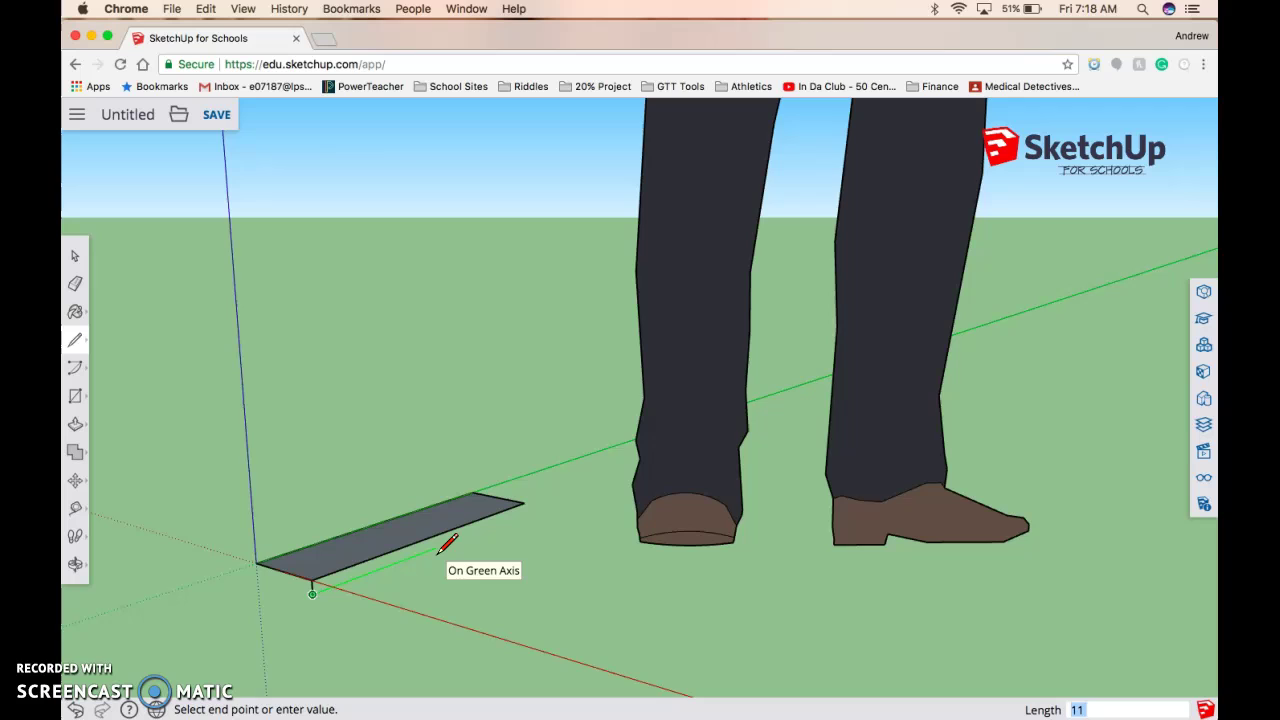
left_click_drag(503, 503, 524, 513)
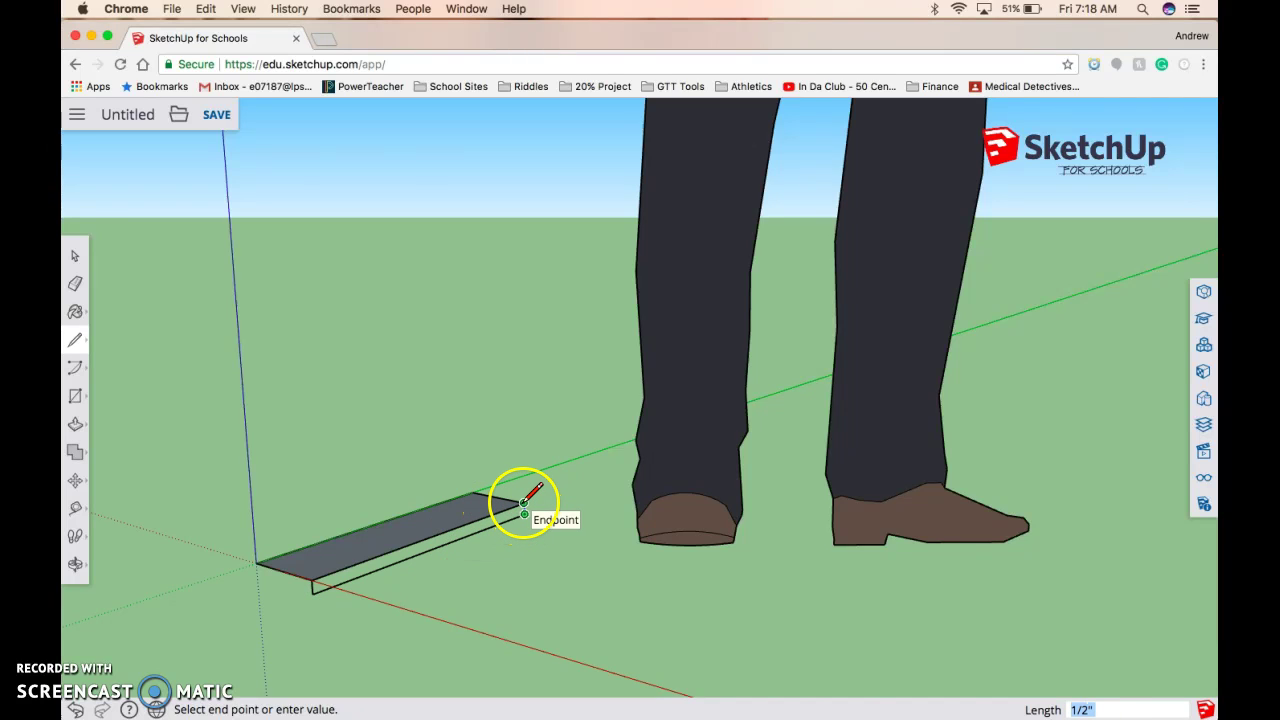
left_click(524, 502)
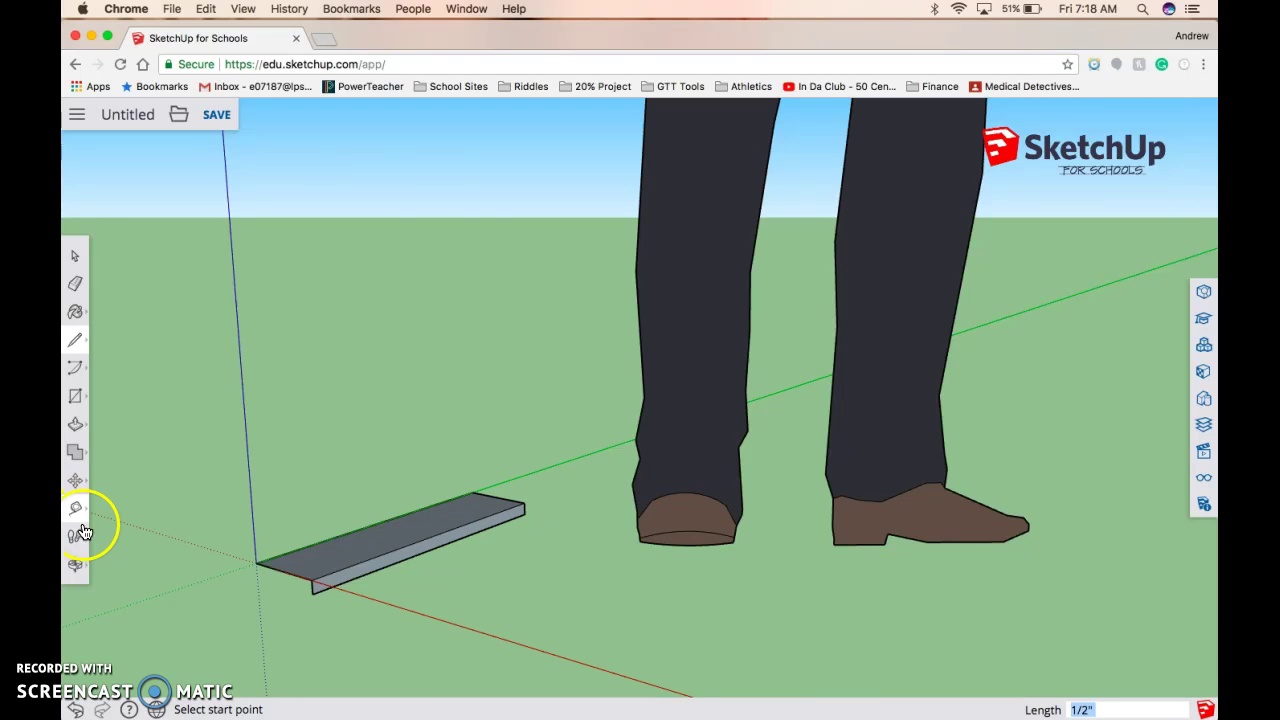
left_click(74, 565)
Step: Orbit to the slab's far side and close a second lip face along its 3' edge
left_click_drag(257, 543, 857, 491)
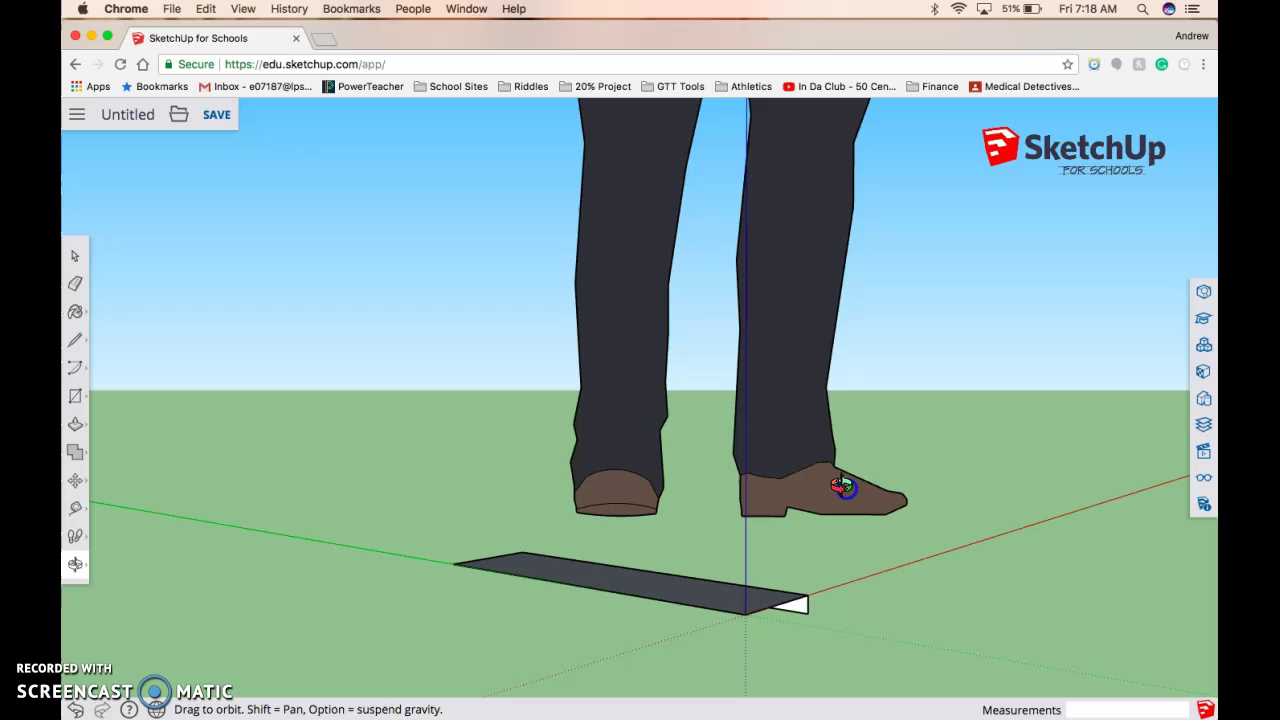
left_click(74, 342)
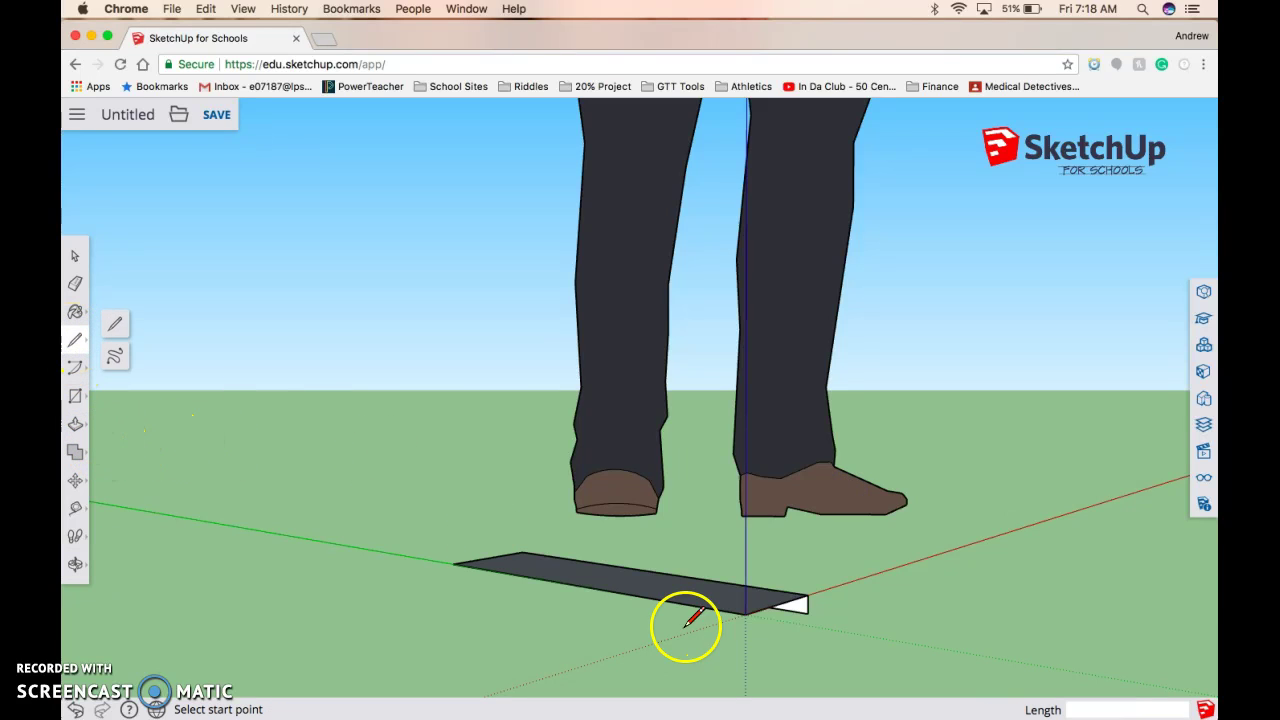
left_click(453, 563)
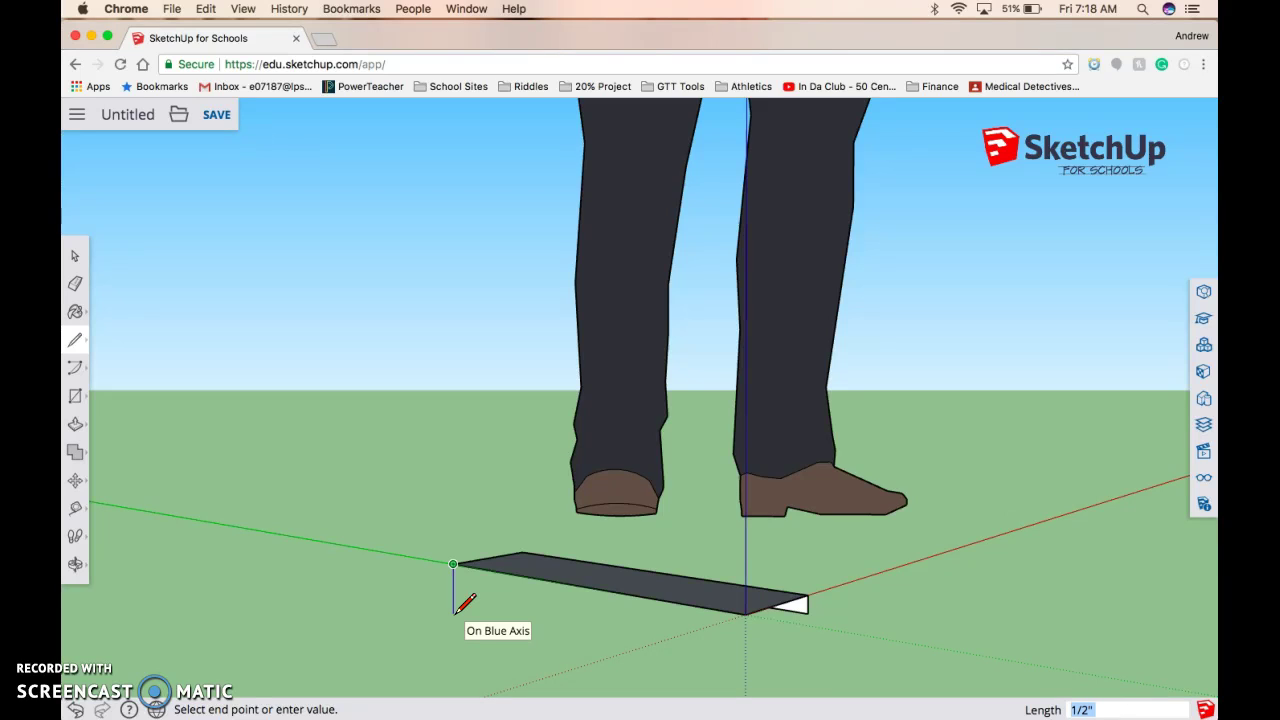
left_click_drag(453, 580, 668, 615)
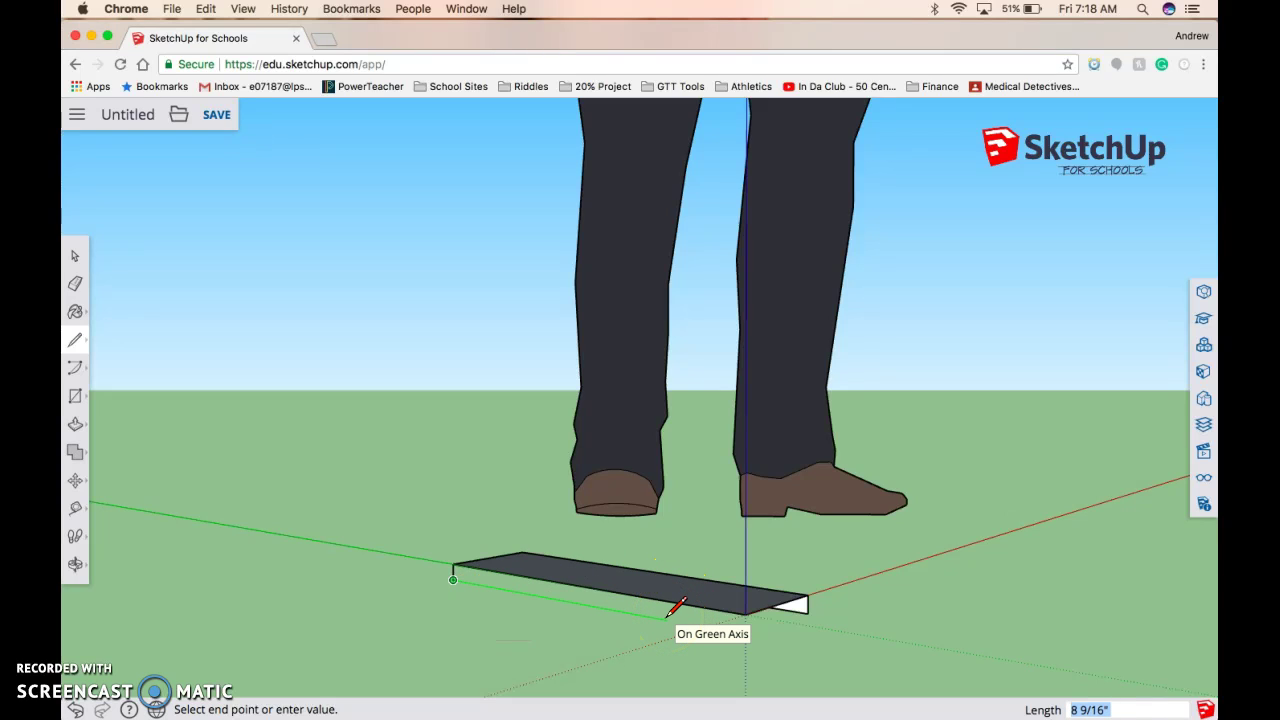
type("\"")
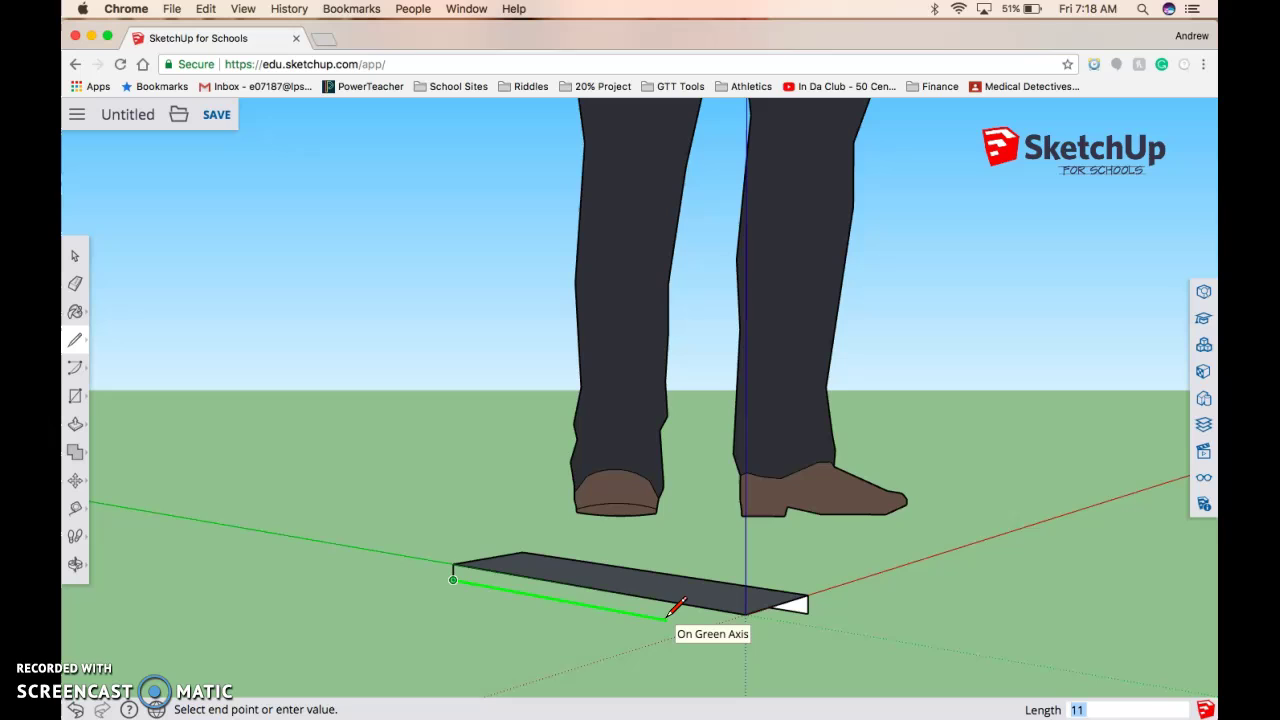
left_click_drag(668, 614, 748, 610)
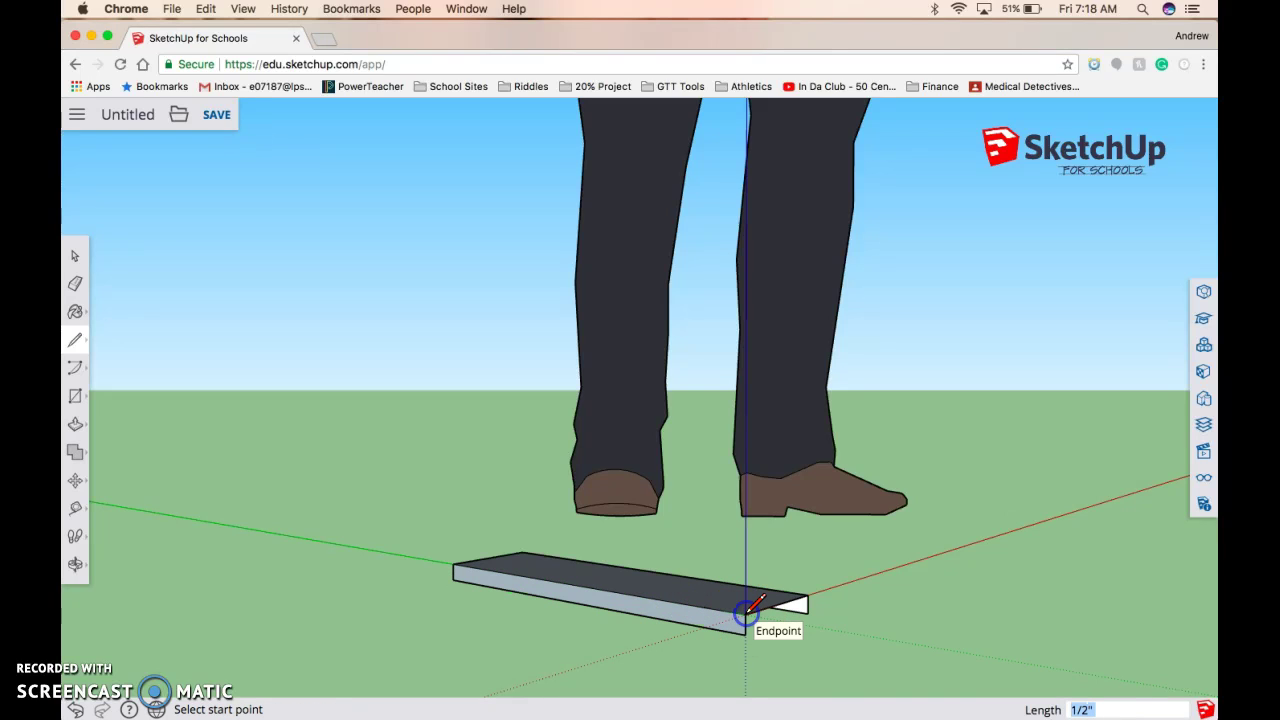
Step: Divide the side wall with a short vertical line partway along its bottom
left_click(453, 579)
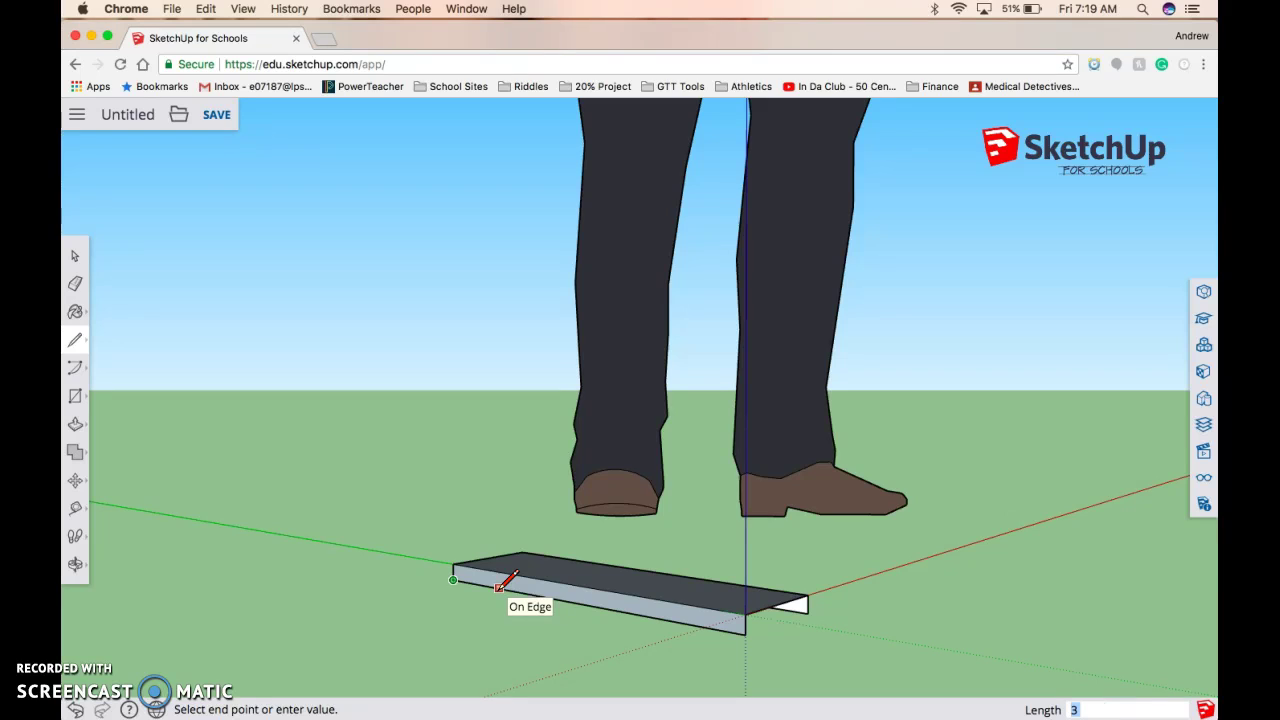
key("Escape")
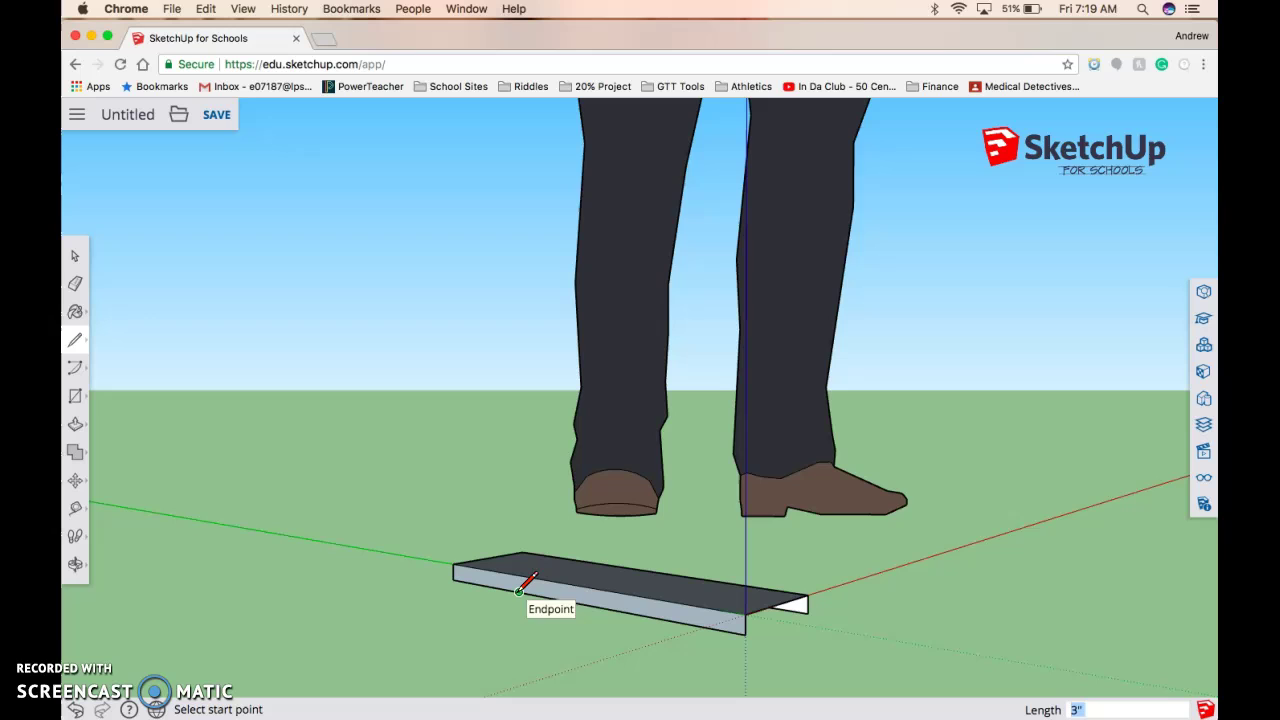
left_click(519, 591)
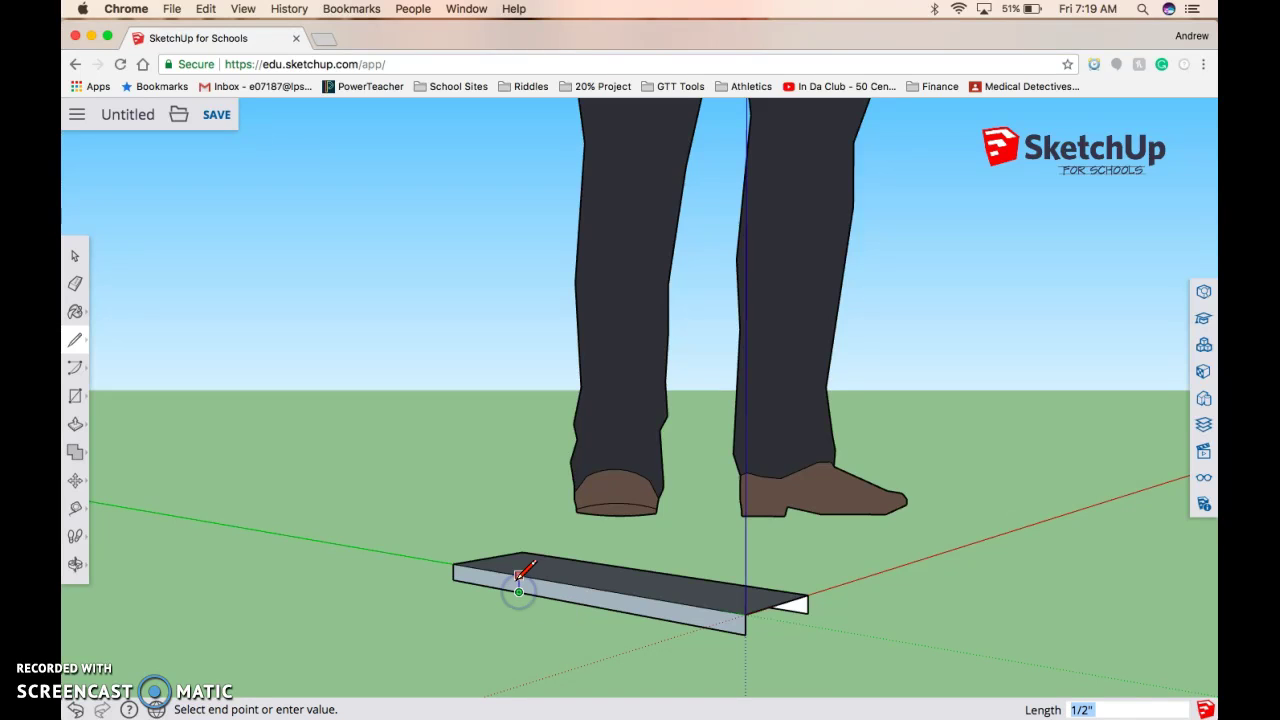
scroll(524, 592, "up", 3)
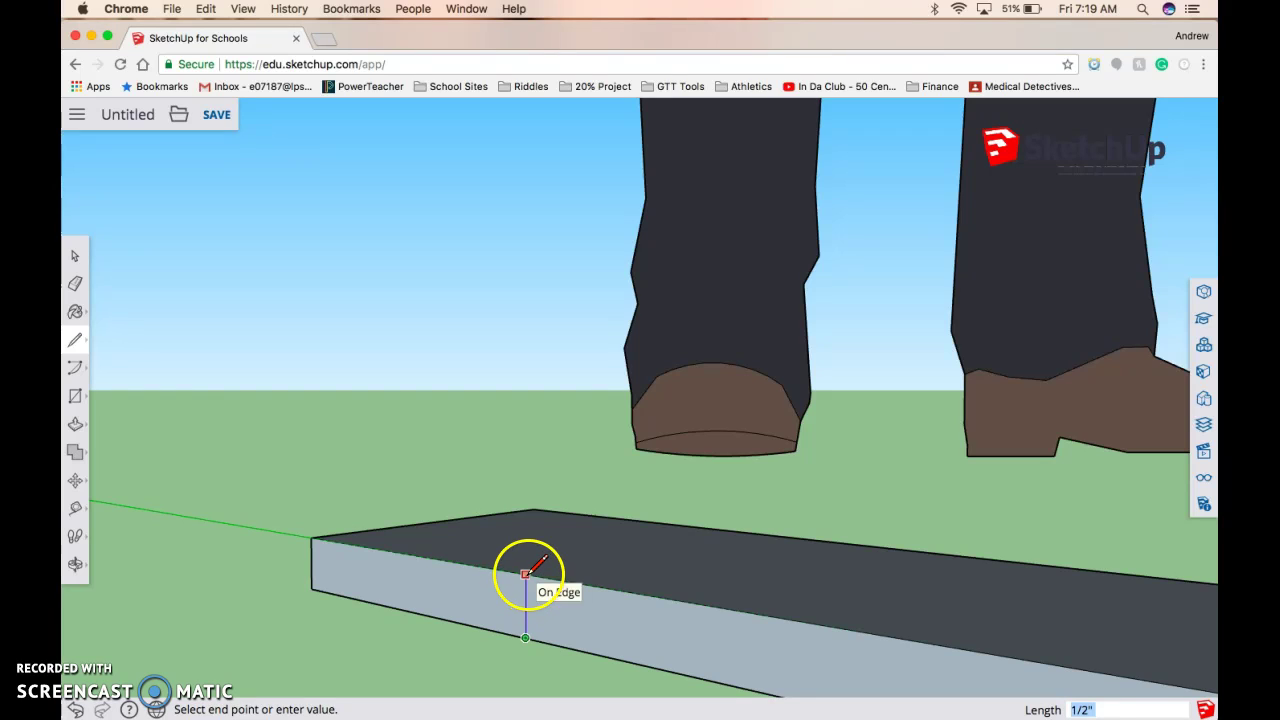
left_click(527, 574)
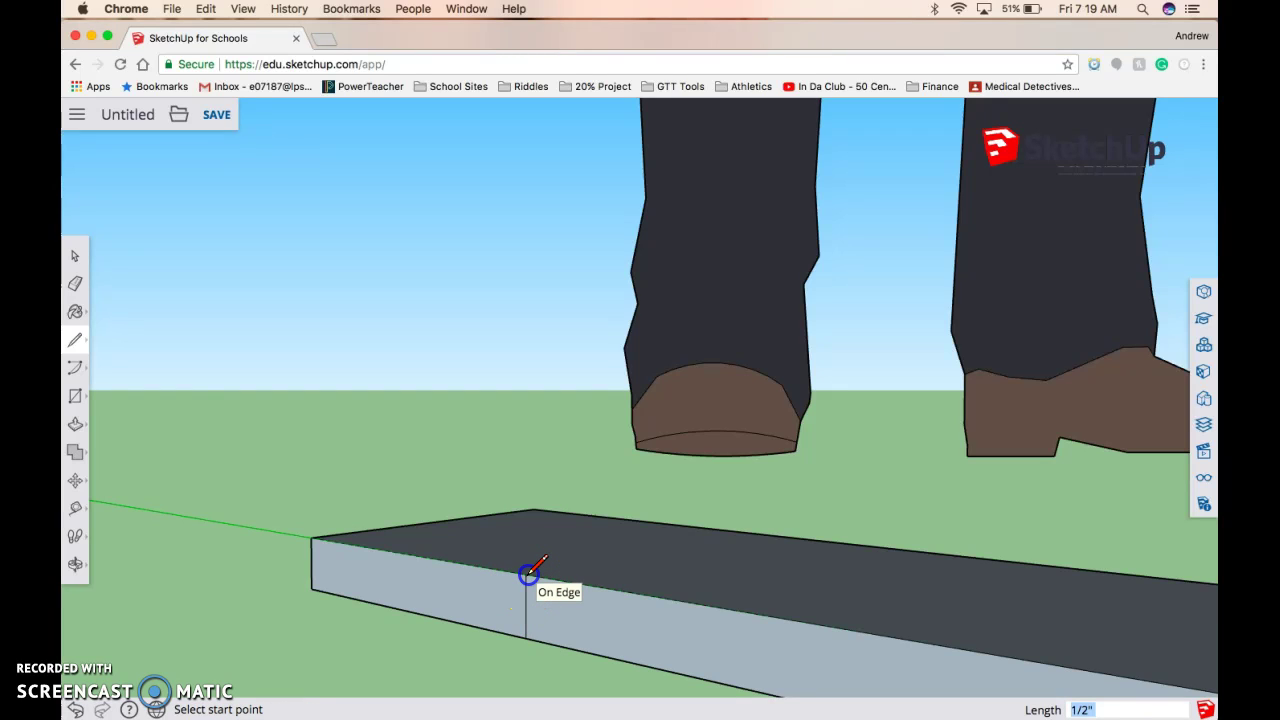
Step: Outline the fin: a 3-inch upright edge, a short top edge, and a slanted edge back down
left_click(311, 589)
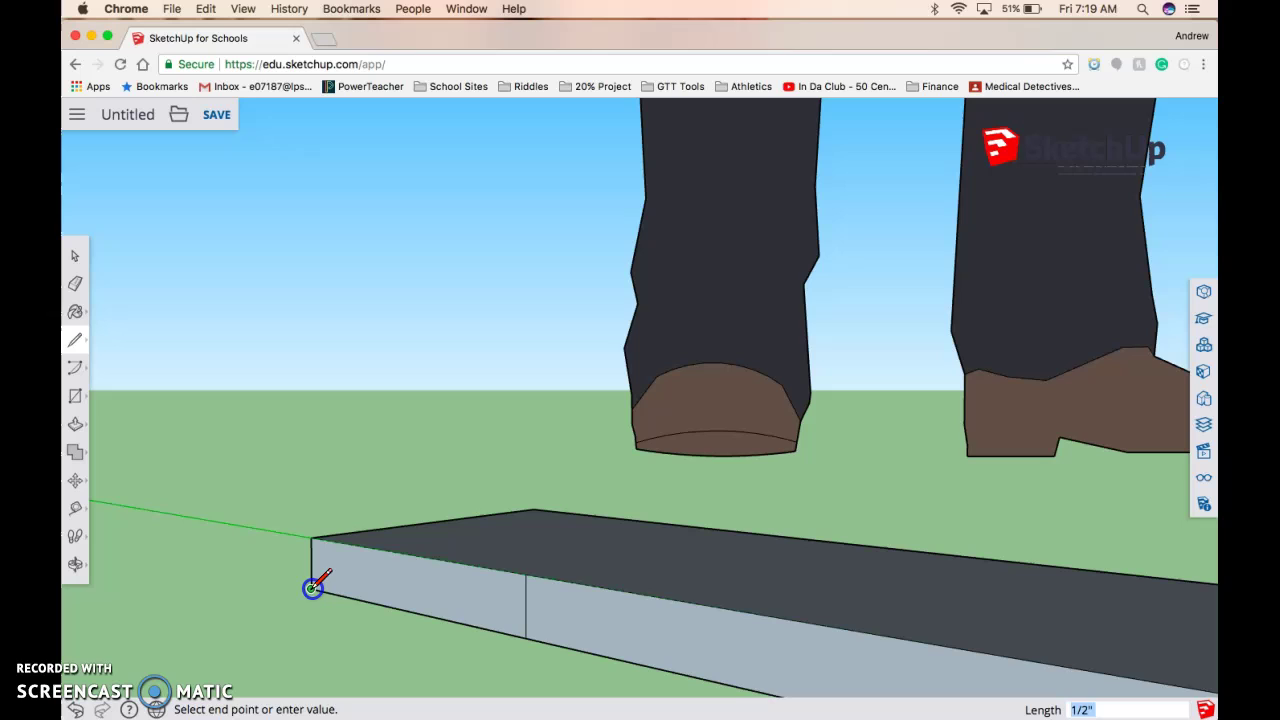
left_click_drag(318, 540, 318, 446)
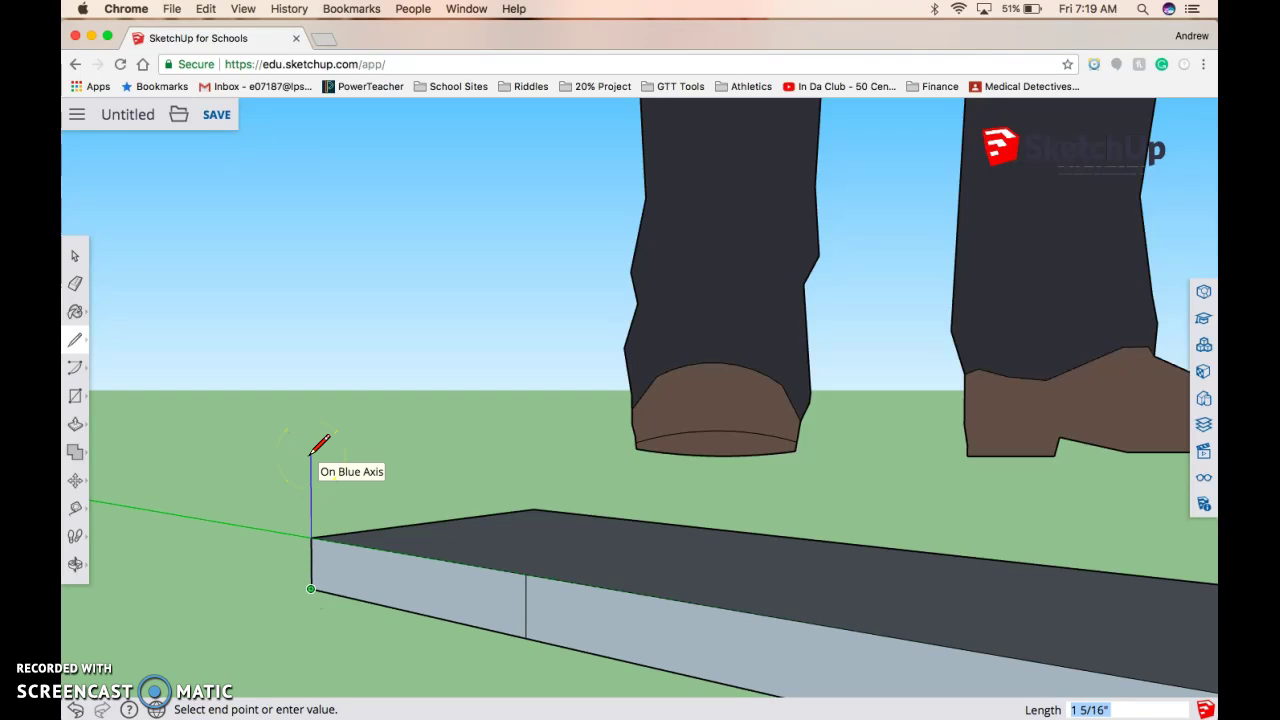
type("3")
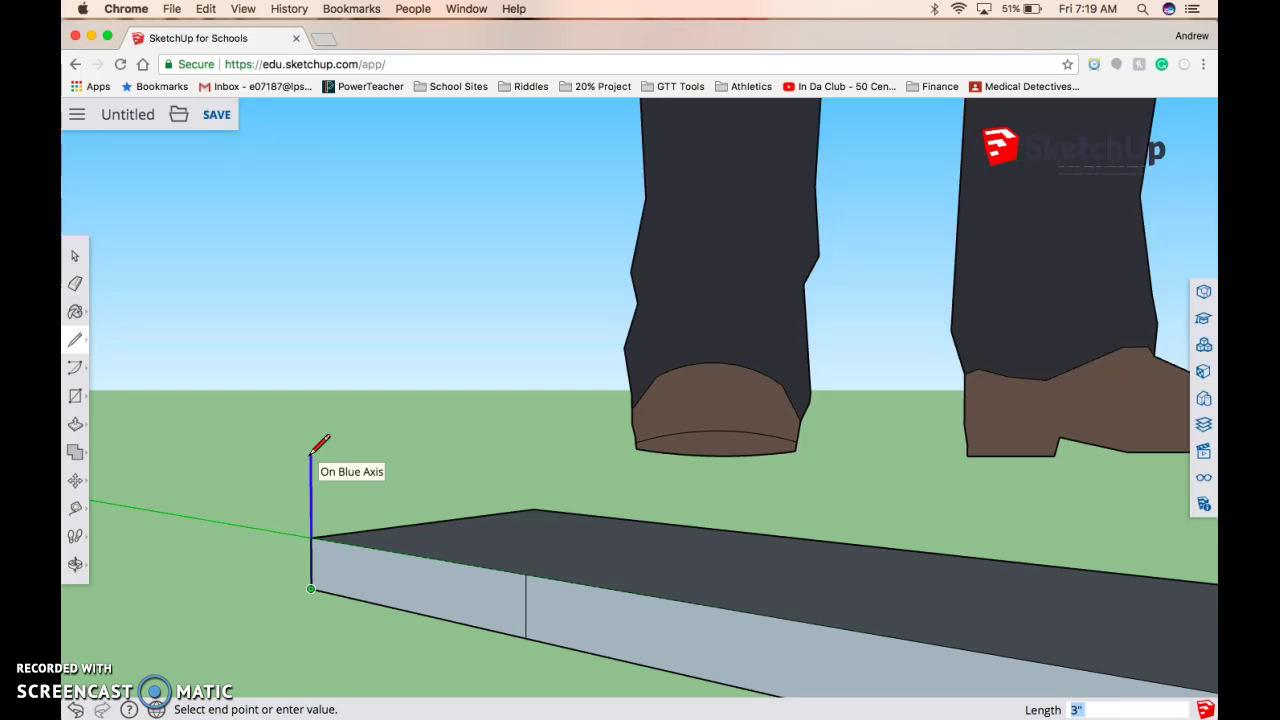
key("Return")
left_click(310, 280)
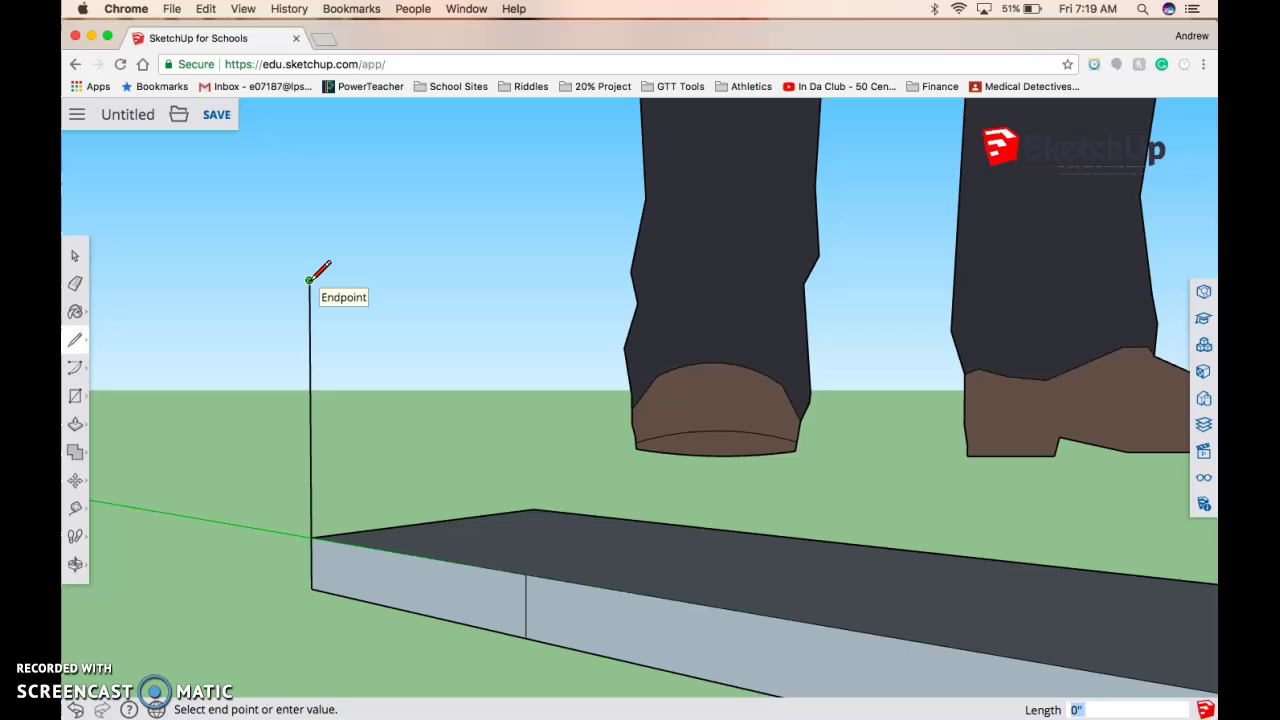
left_click_drag(312, 277, 342, 279)
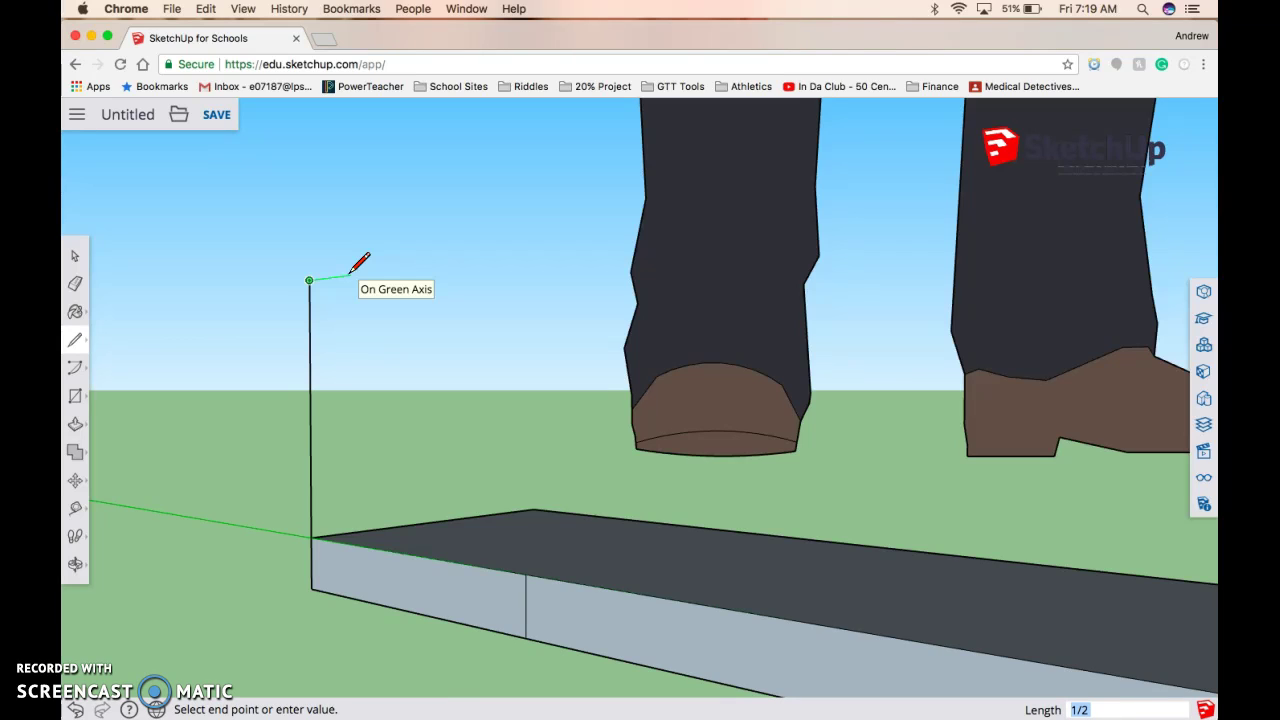
left_click(339, 276)
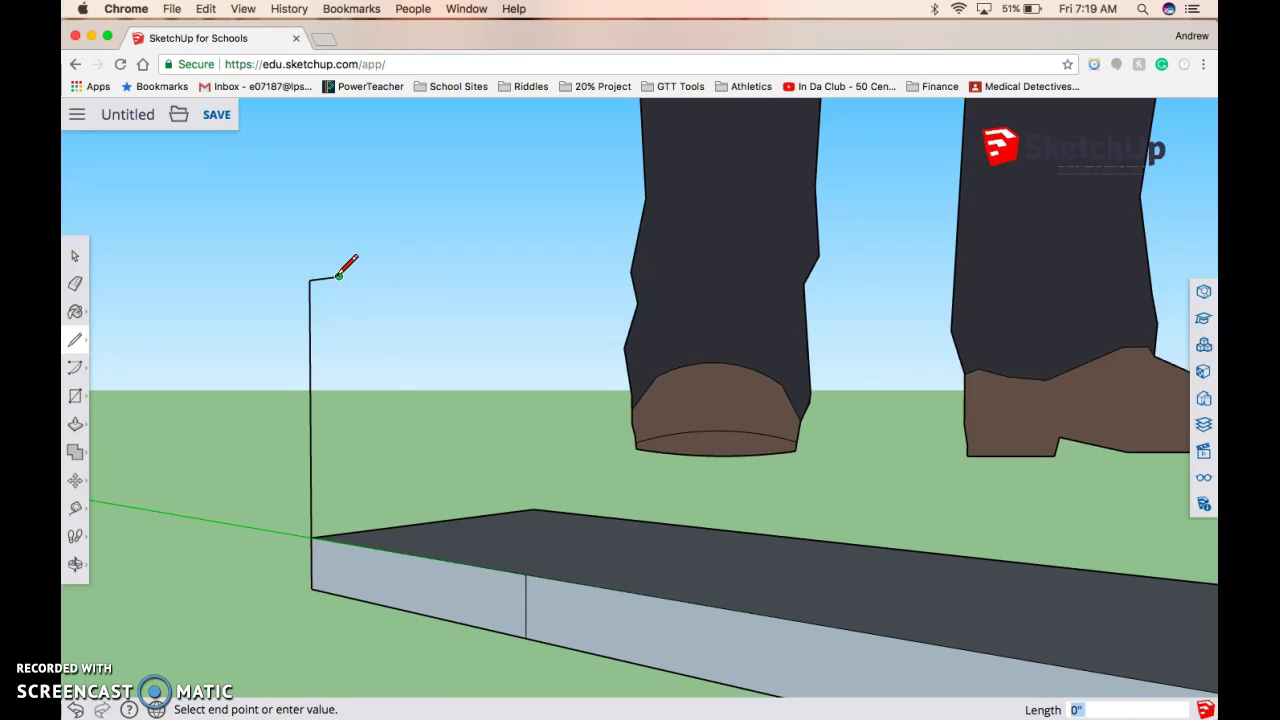
mouse_move(339, 276)
left_mouse_down()
mouse_move(471, 449)
mouse_move(528, 571)
left_mouse_up()
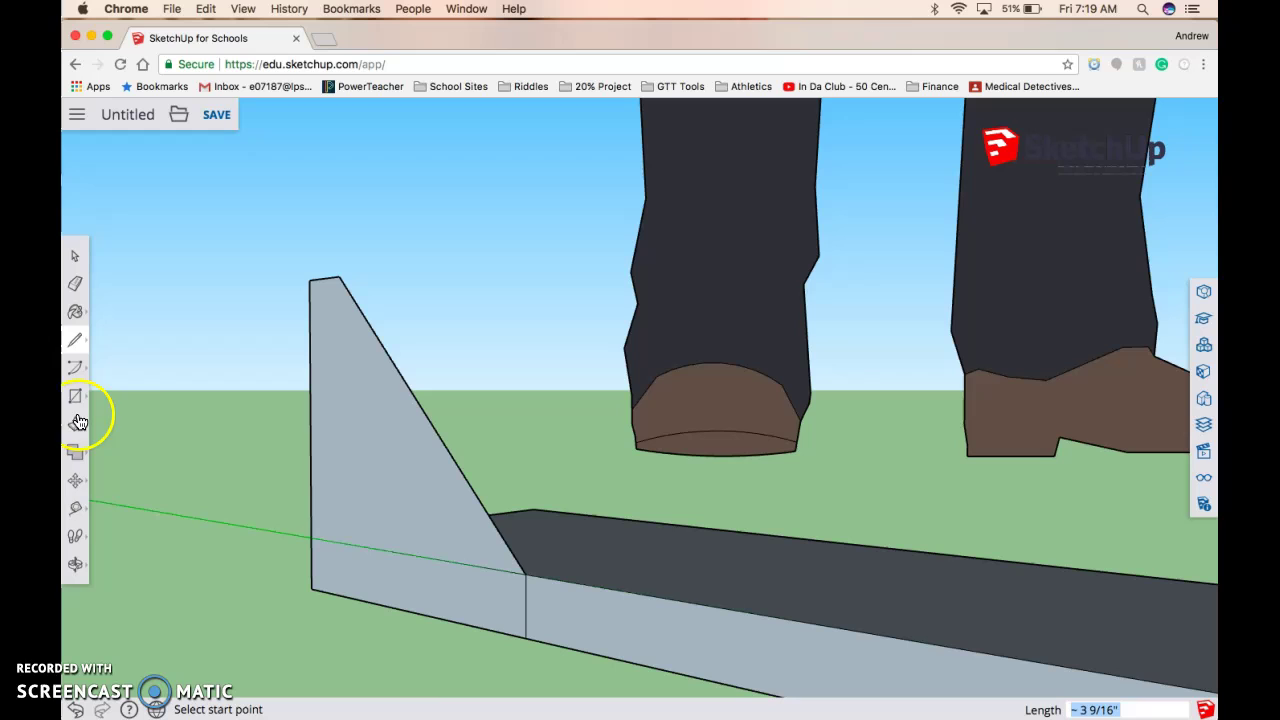
Step: Delete the stray short edge left on the dark base
left_click(620, 556)
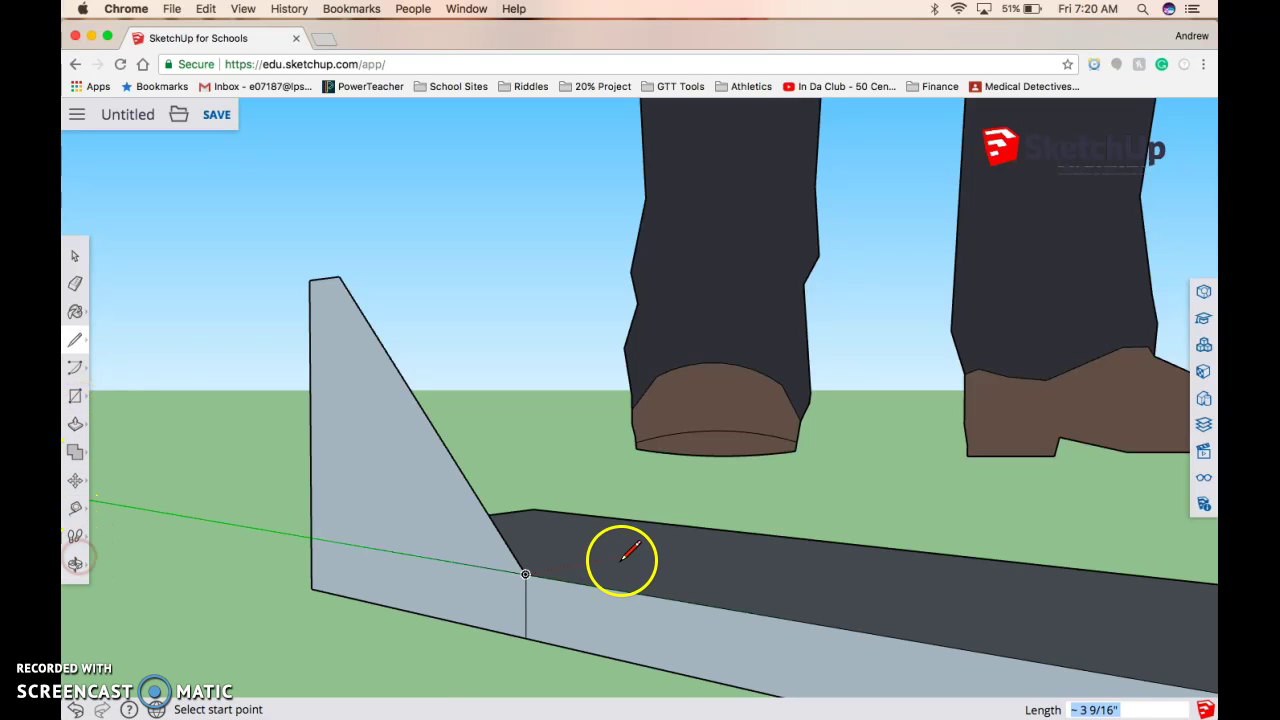
left_click(495, 555)
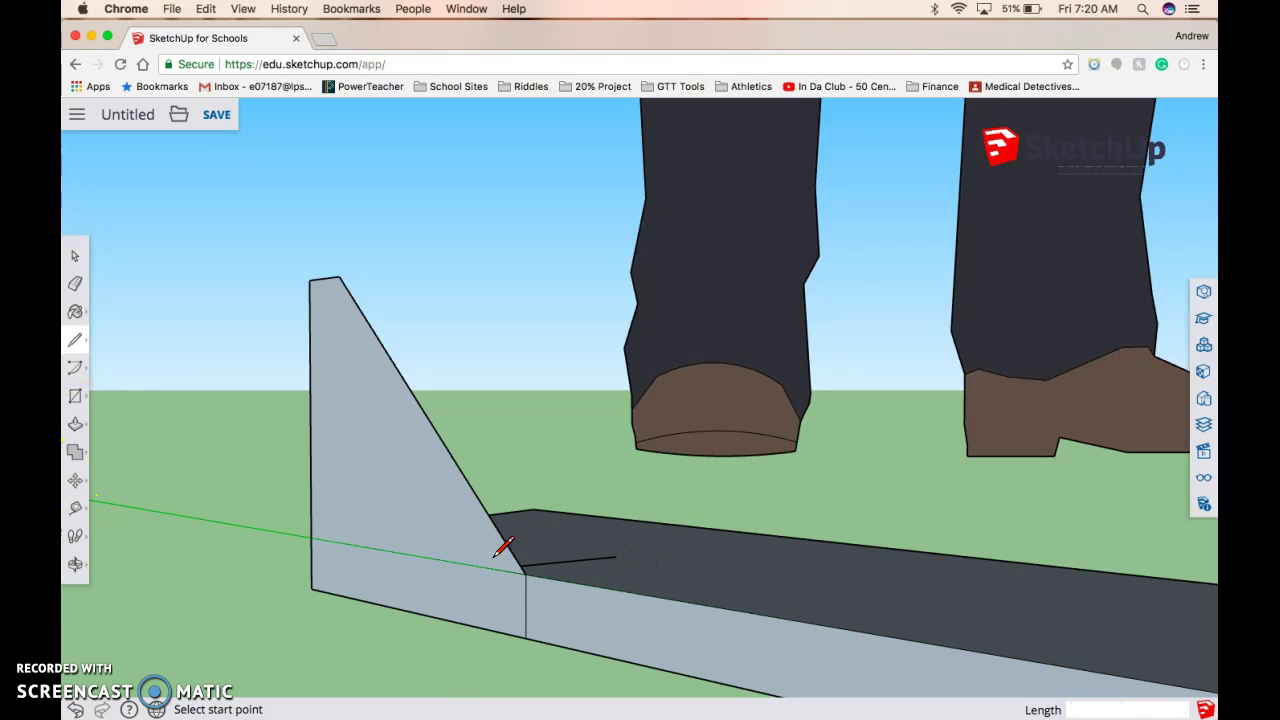
left_click_drag(684, 551, 631, 551)
key("space")
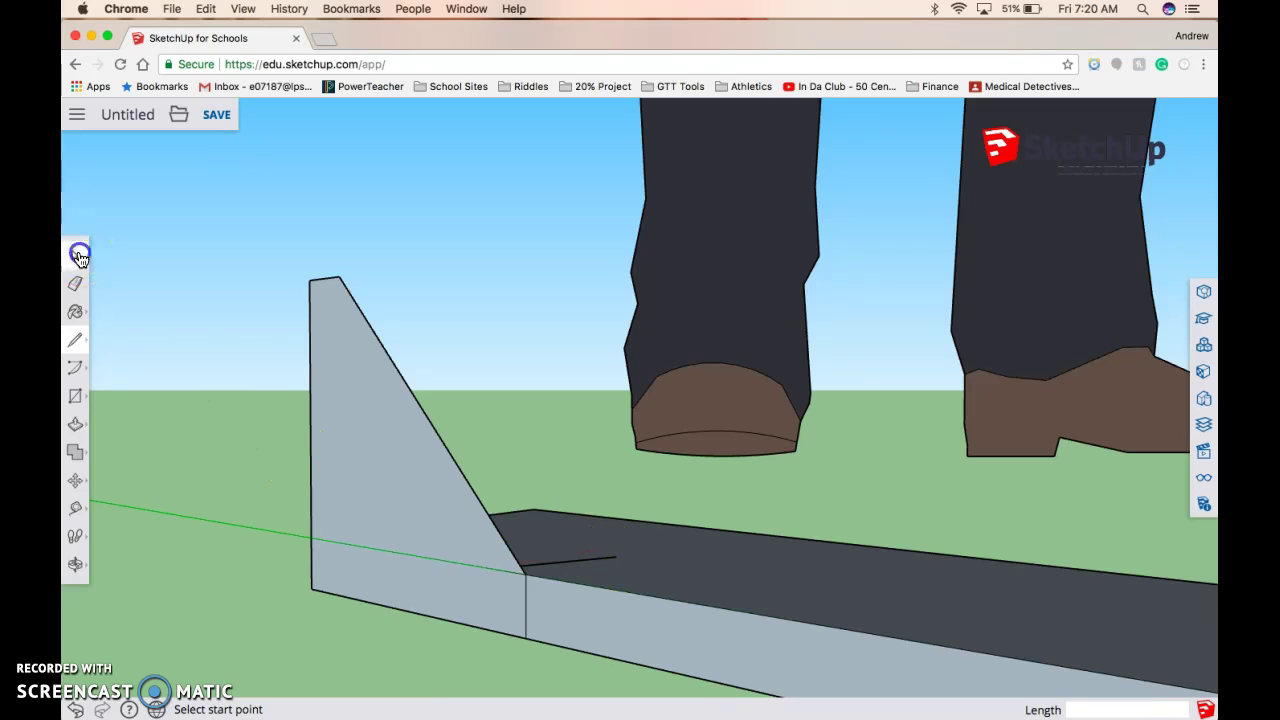
left_click(603, 561)
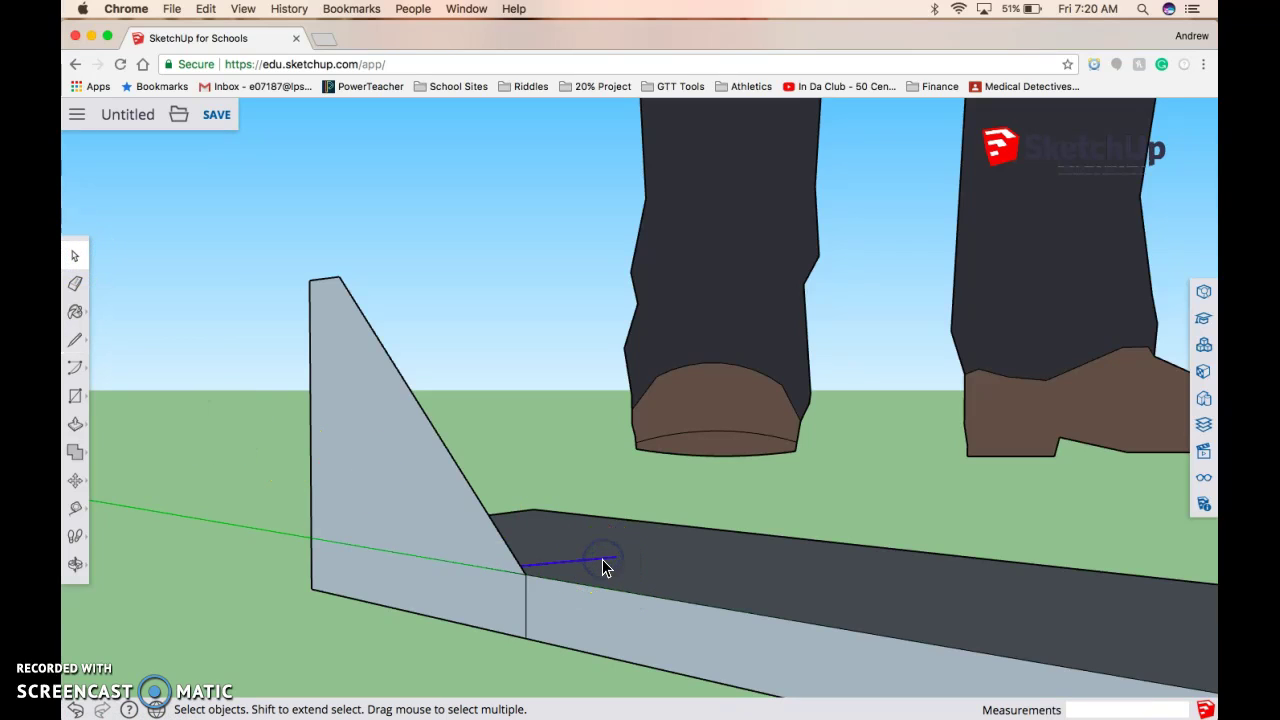
left_click(280, 566)
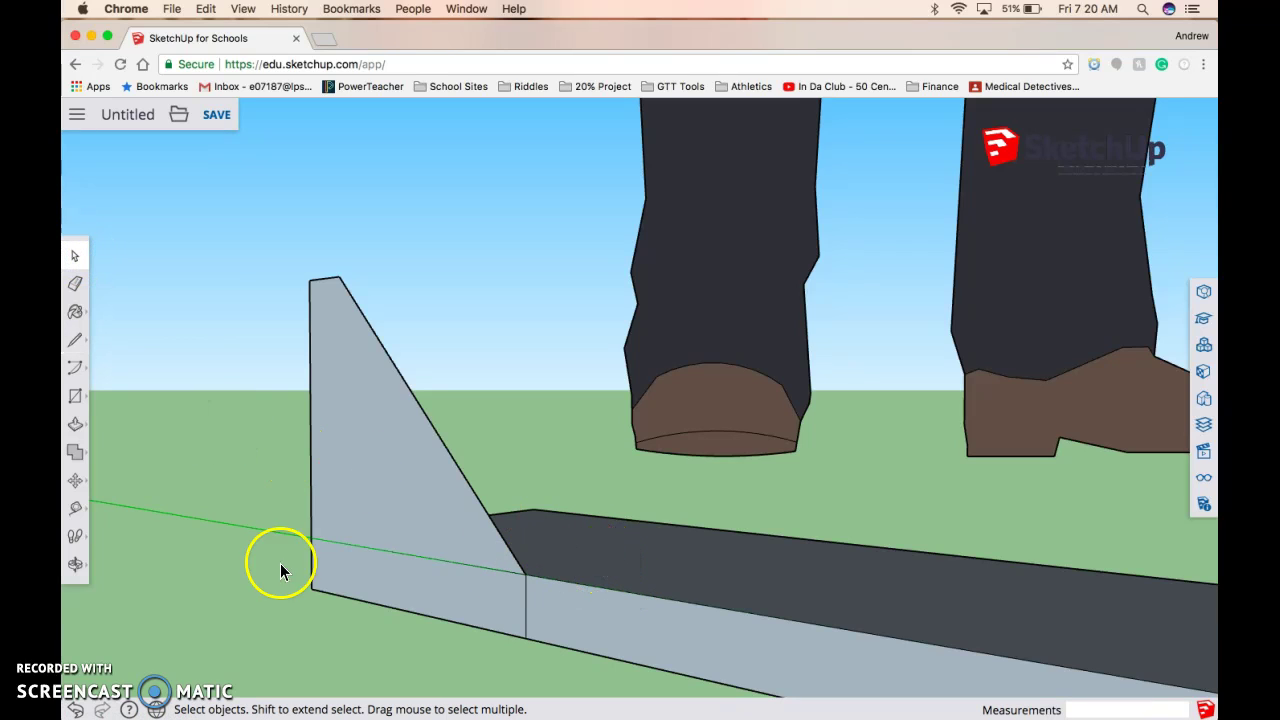
Step: Orbit to the base's other side and mark a 3" line with a vertical edge up the side
left_click(74, 564)
left_click_drag(640, 523, 314, 497)
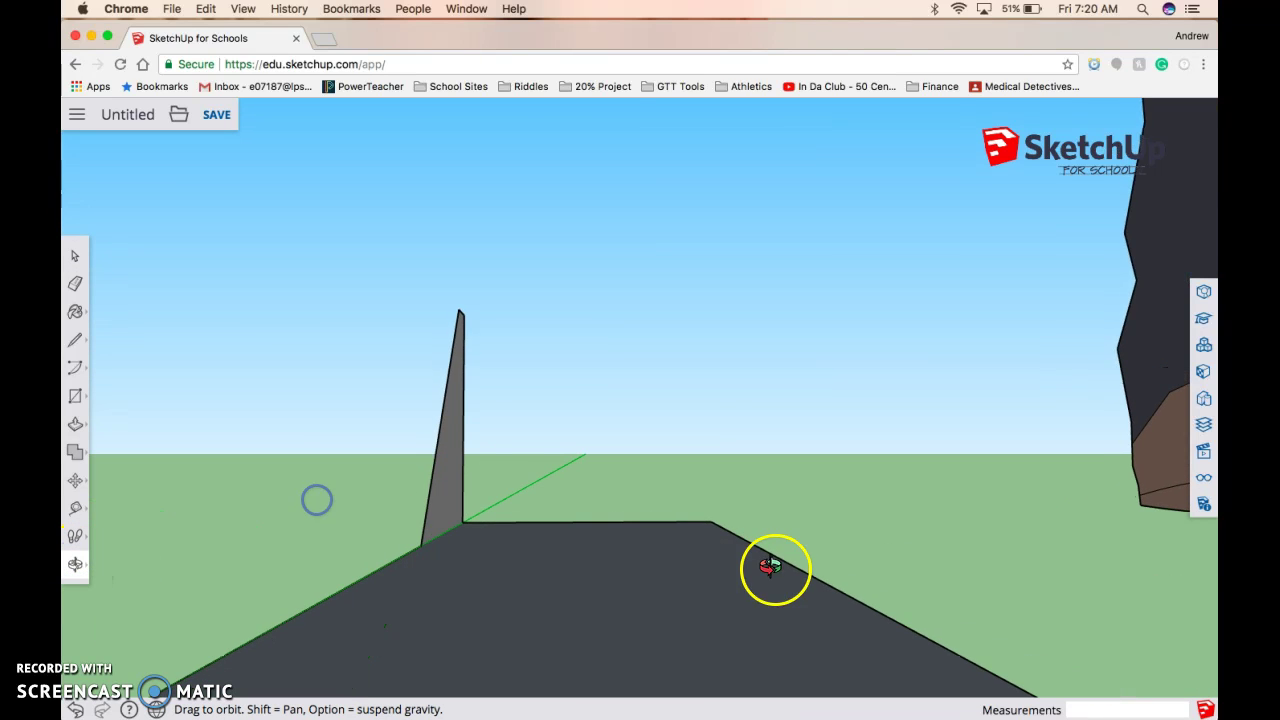
left_click_drag(771, 563, 323, 577)
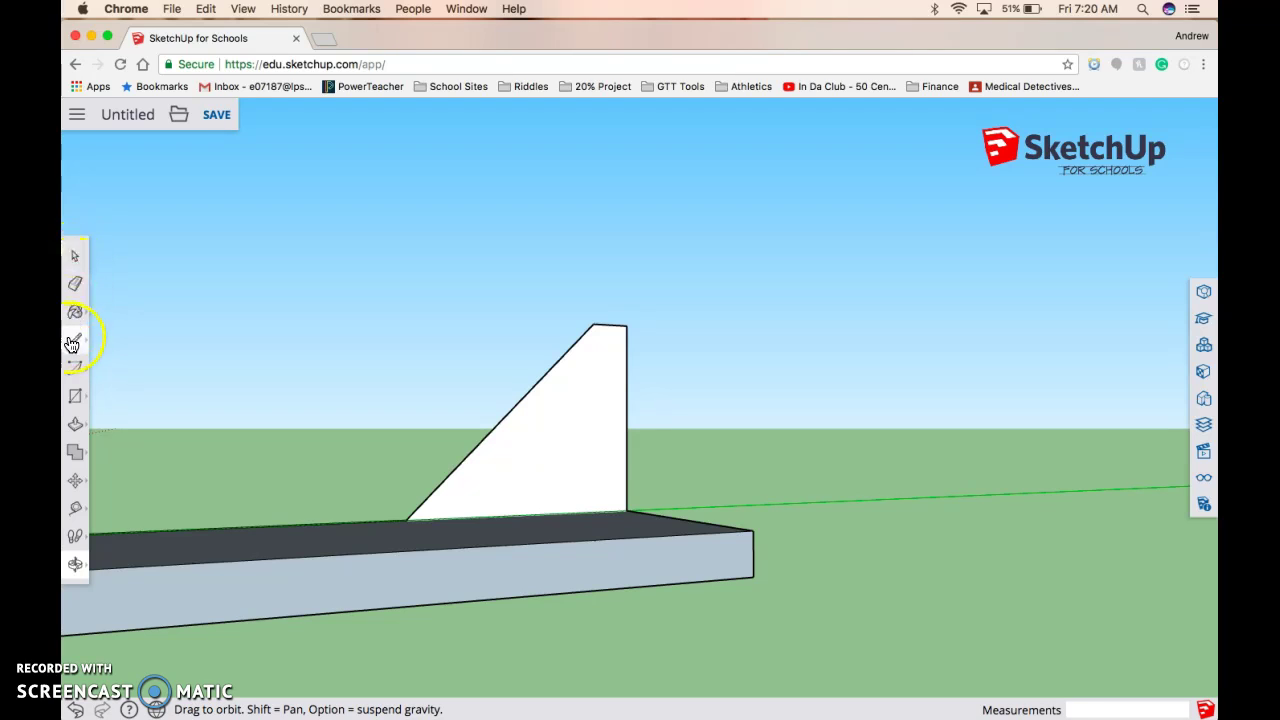
left_click(74, 341)
left_click(753, 577)
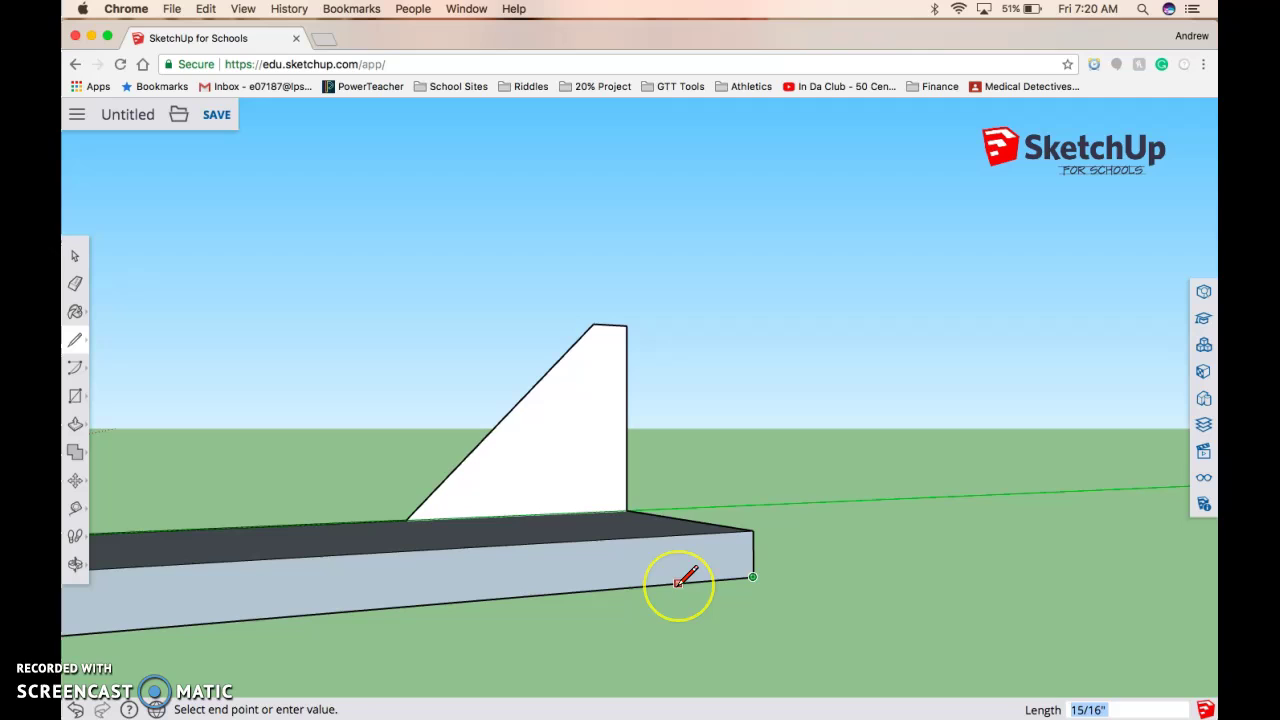
type("3")
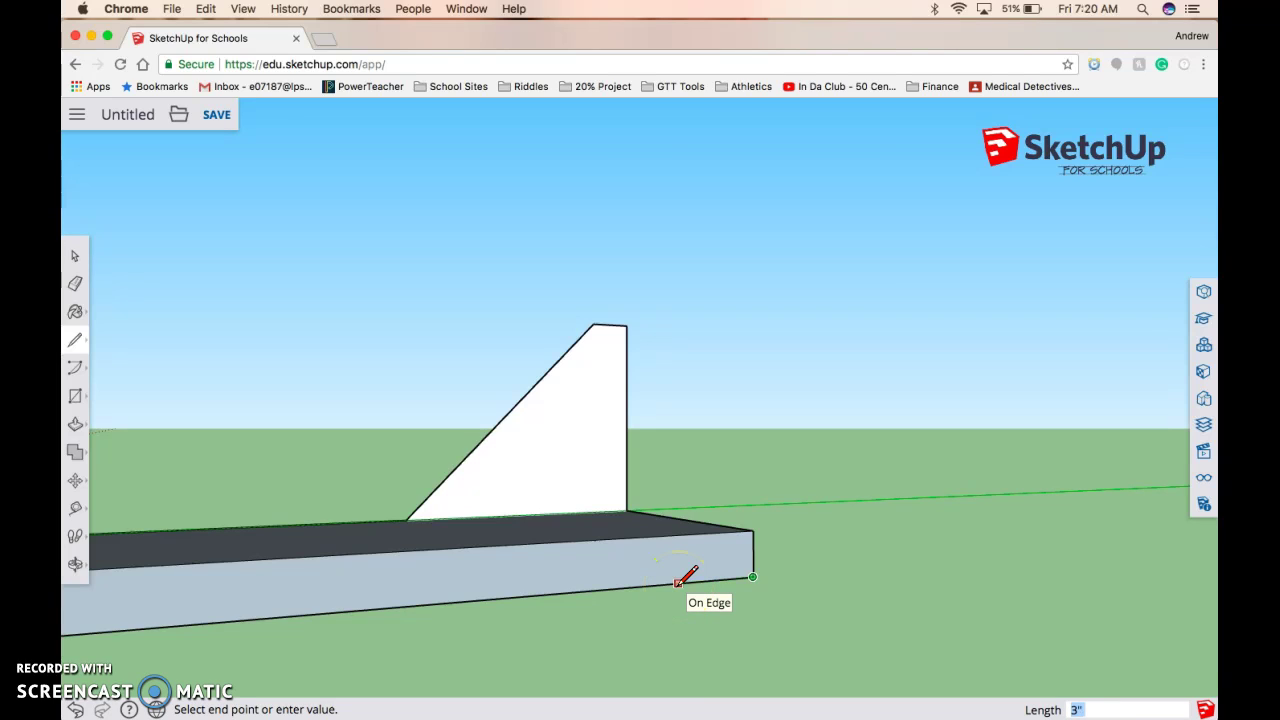
key("Return")
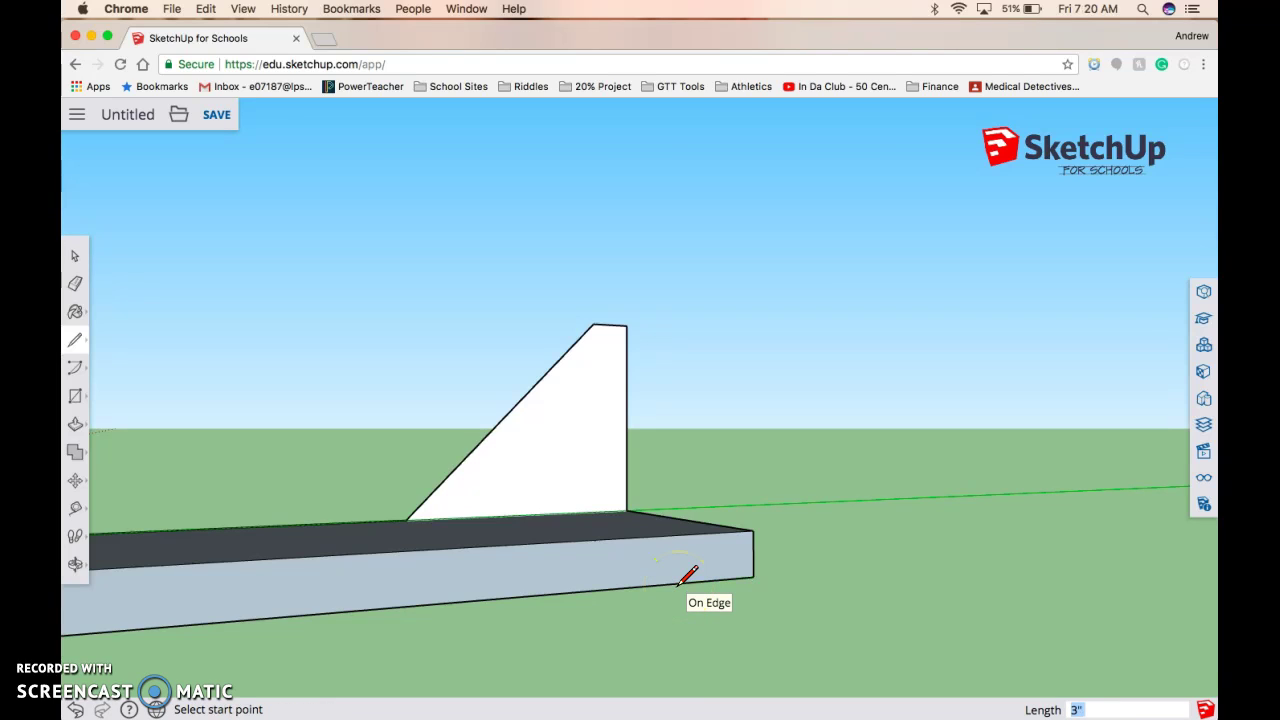
left_click(489, 598)
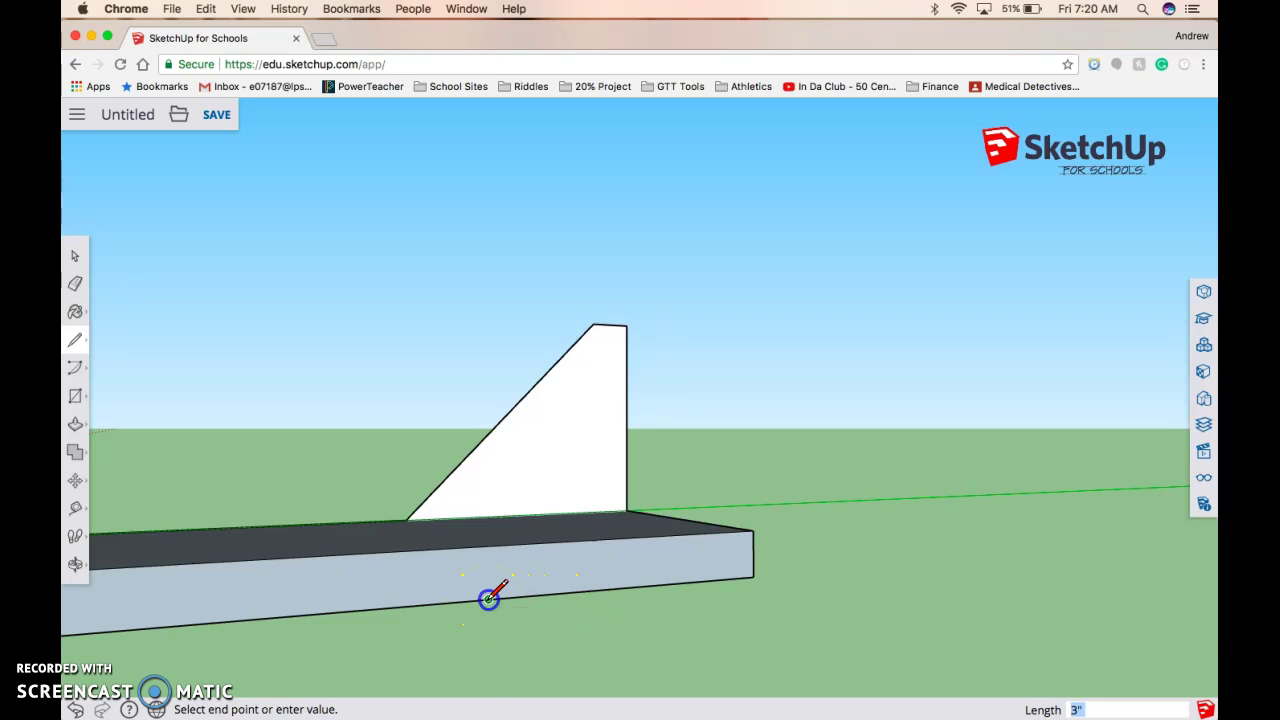
left_click(488, 545)
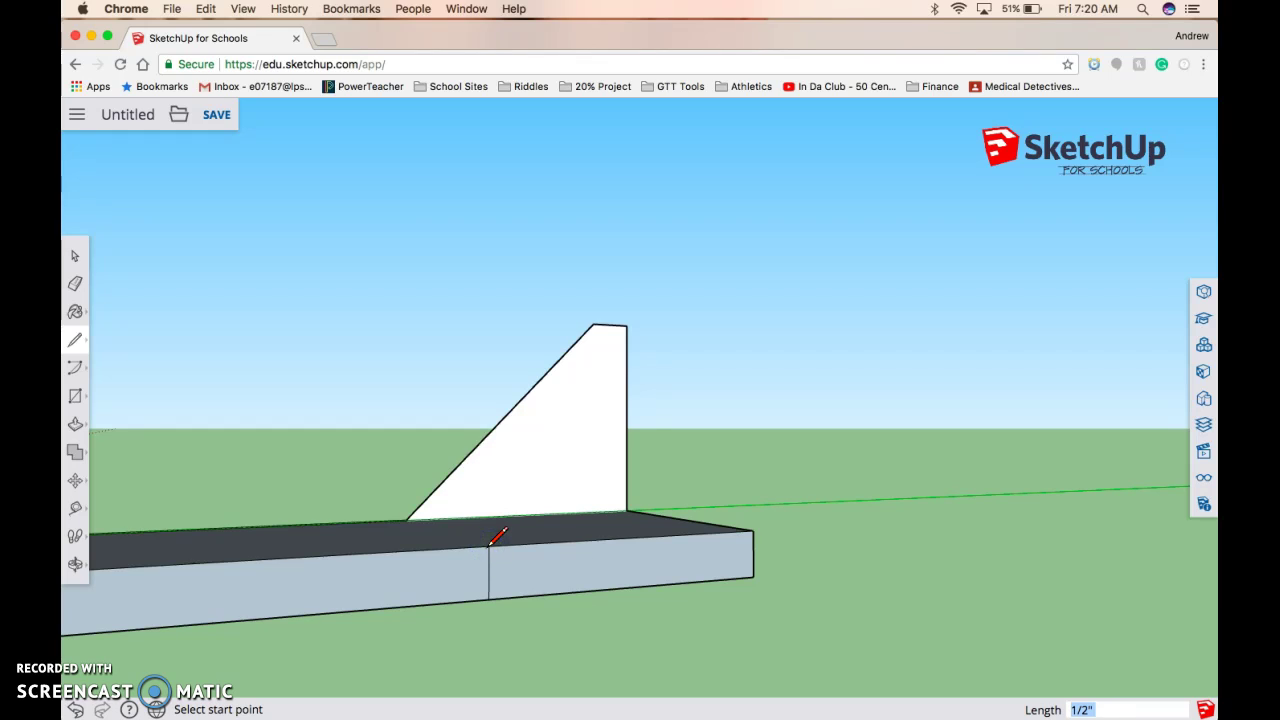
Step: Draw the second fin with a 3" upright edge and a slanted top edge down to the base
left_click(753, 576)
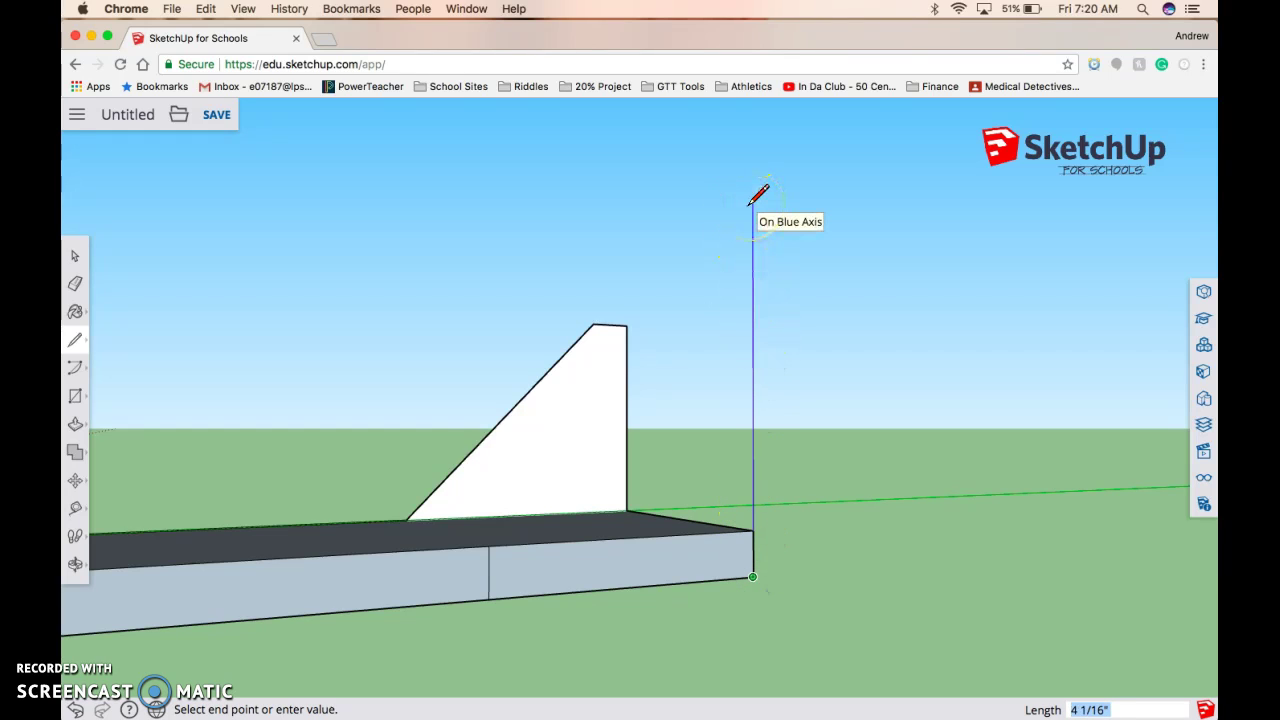
type("3\"")
key("Return")
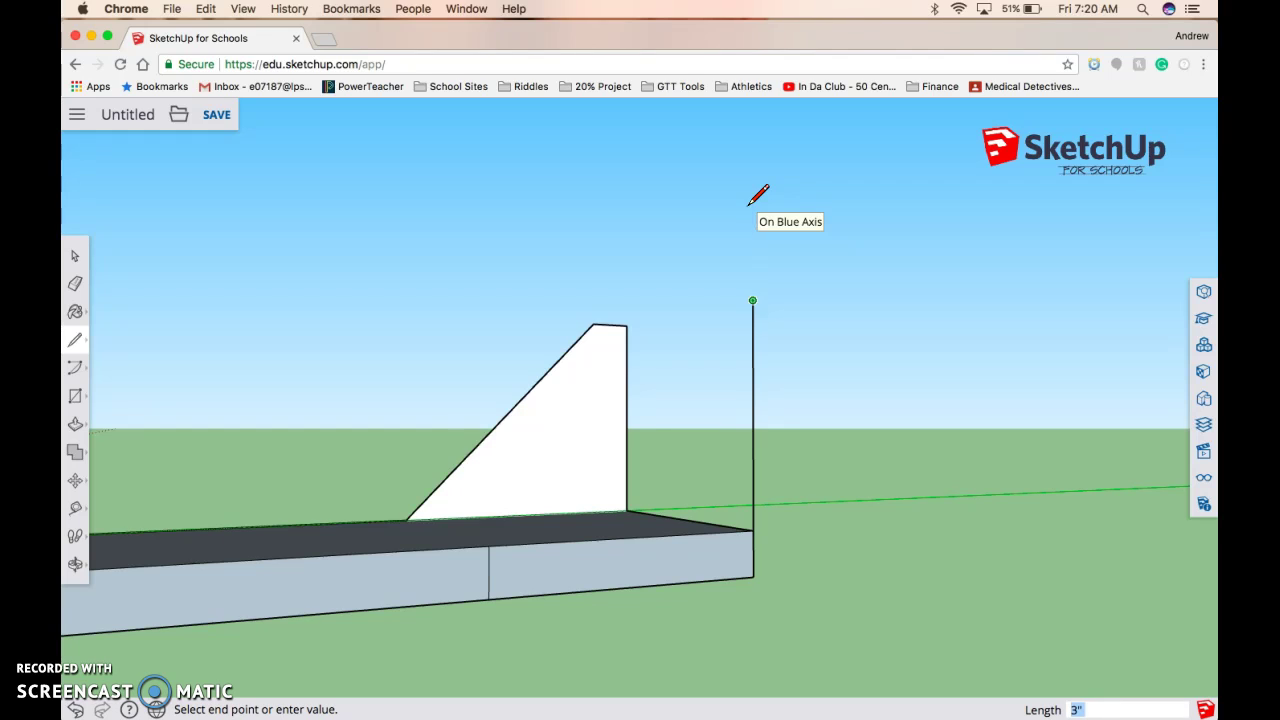
left_click(753, 298)
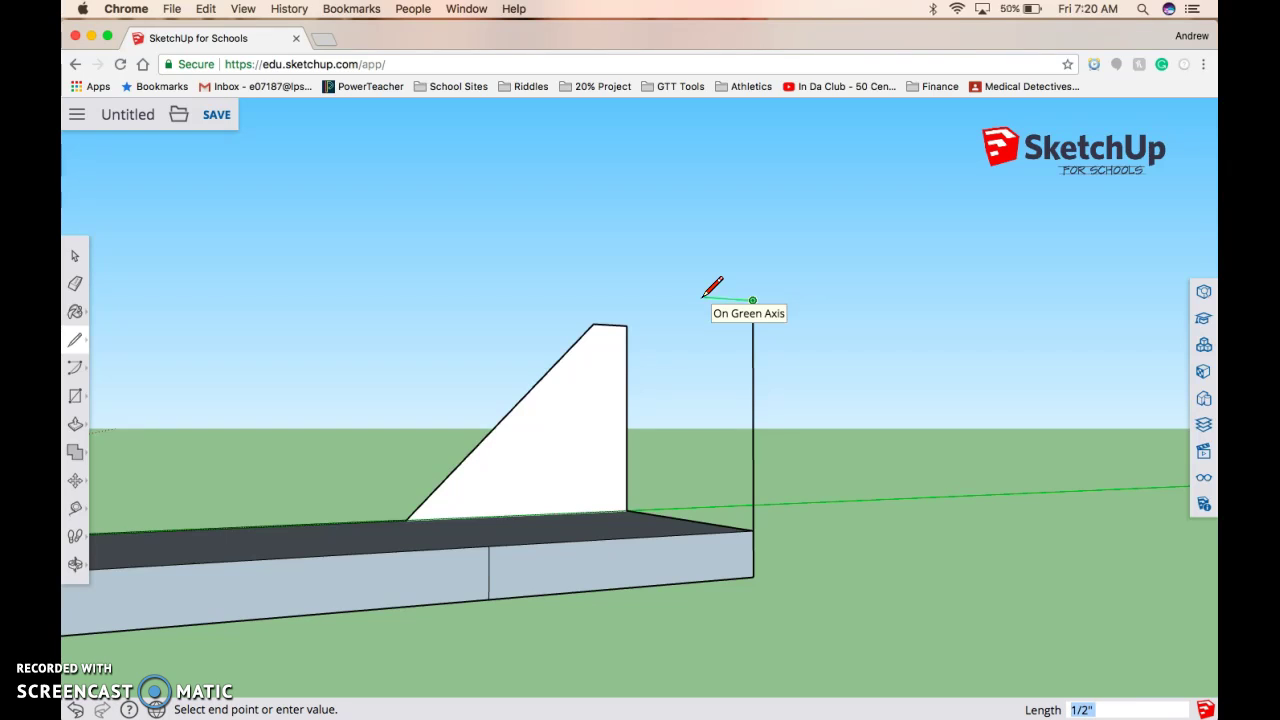
left_click_drag(713, 297, 488, 545)
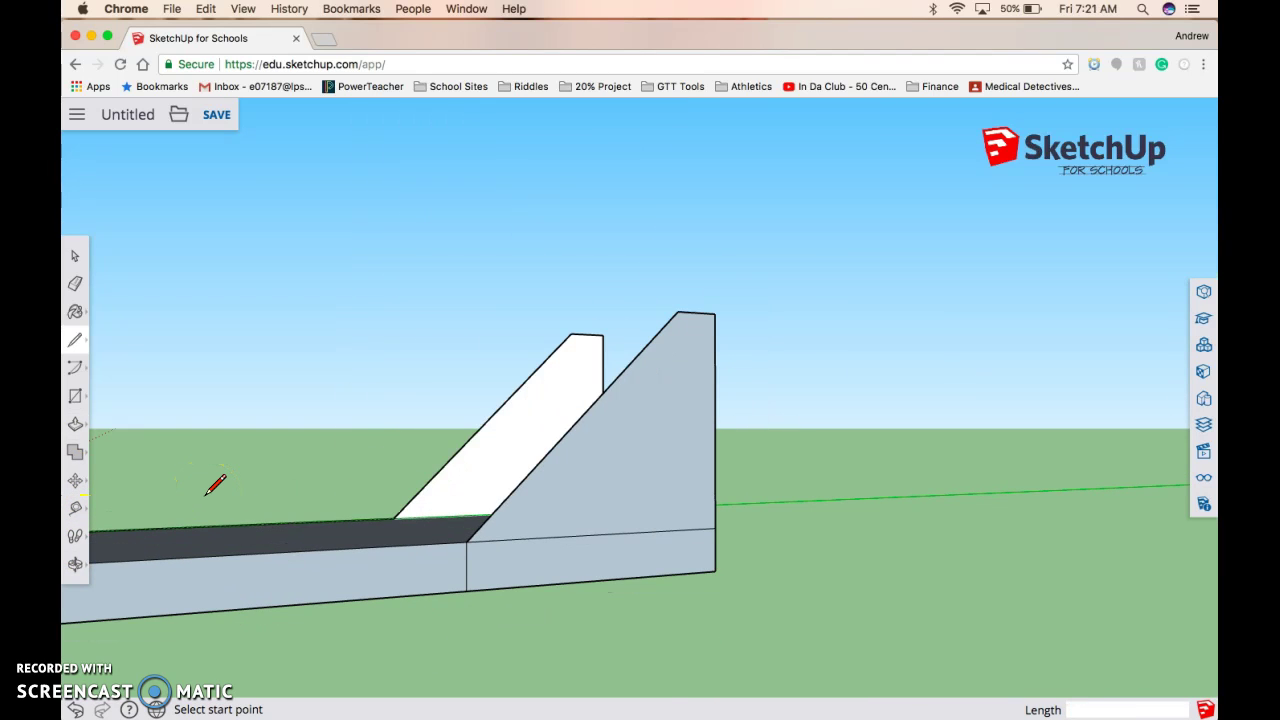
Step: Draw a line across the floor from the first fin's base to the second fin
left_click(75, 563)
left_click_drag(400, 498, 566, 574)
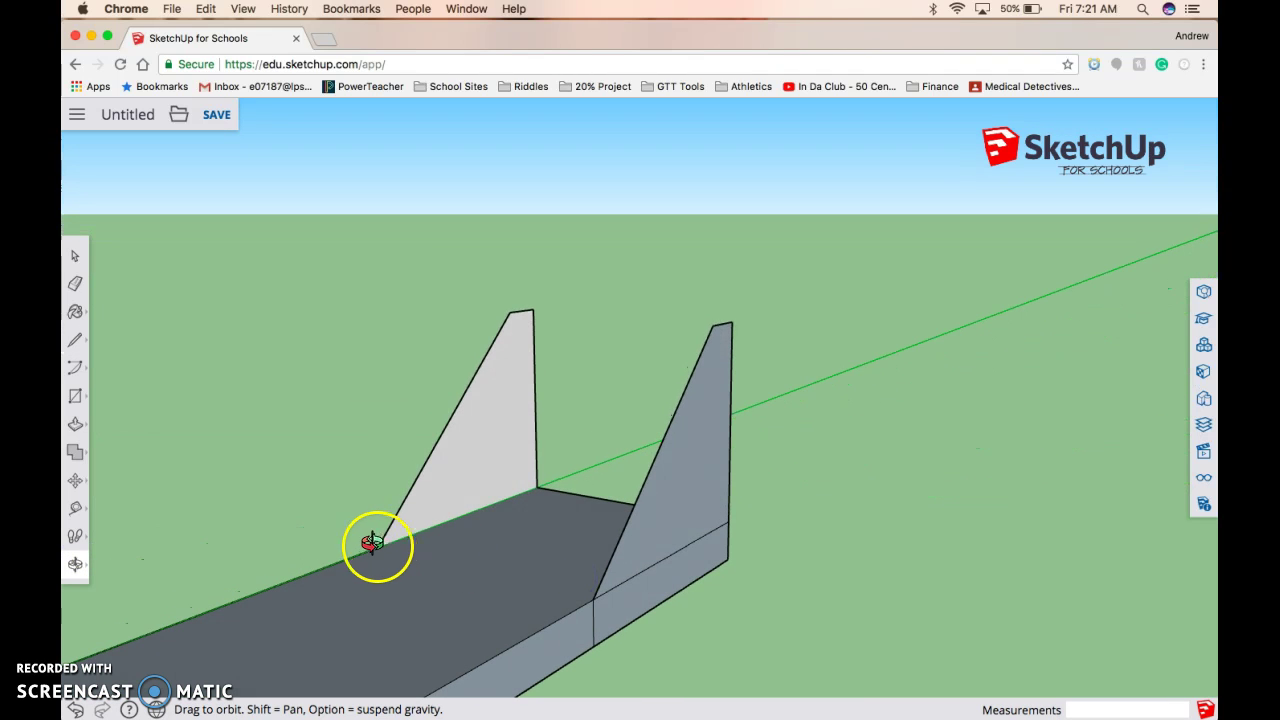
left_click(75, 341)
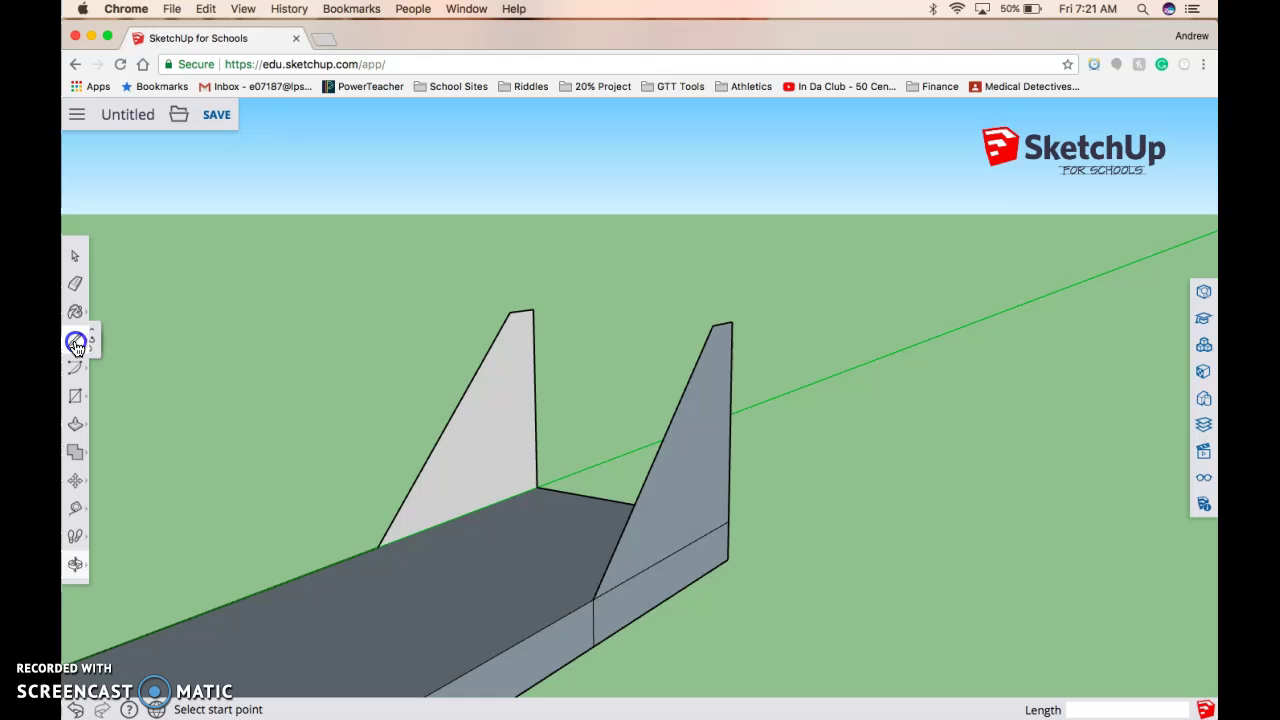
left_click(378, 546)
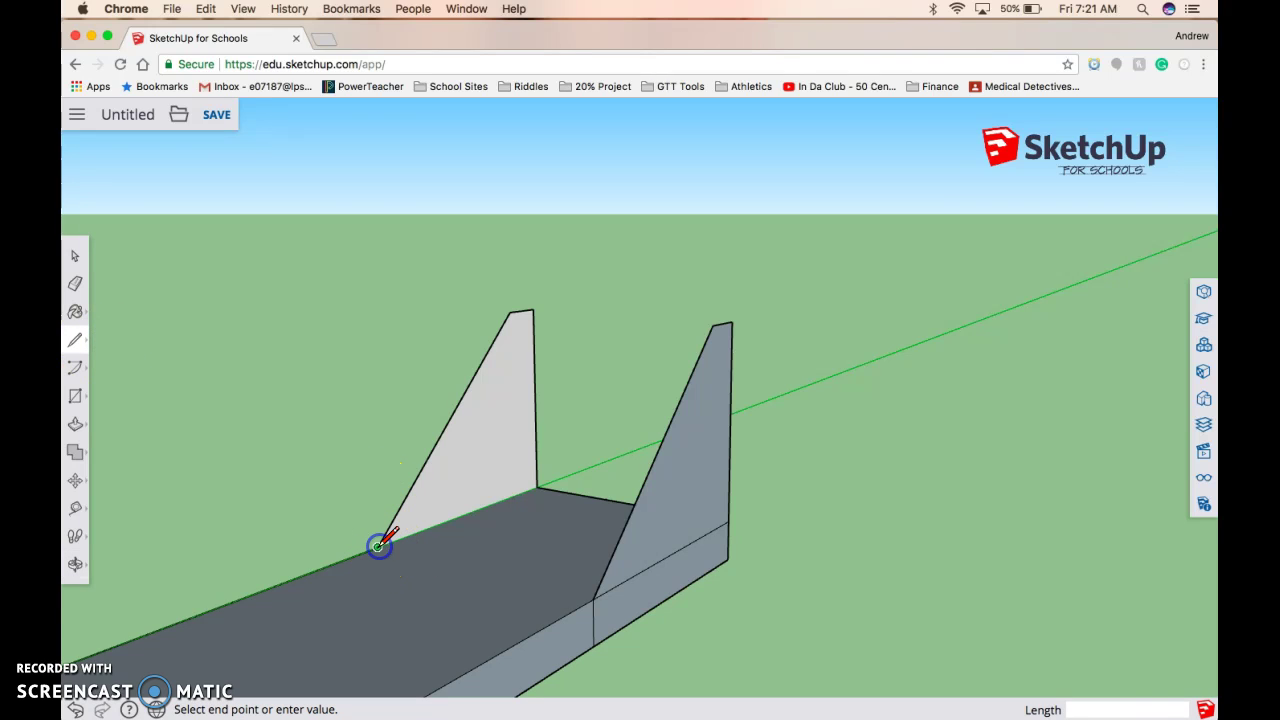
left_click(593, 598)
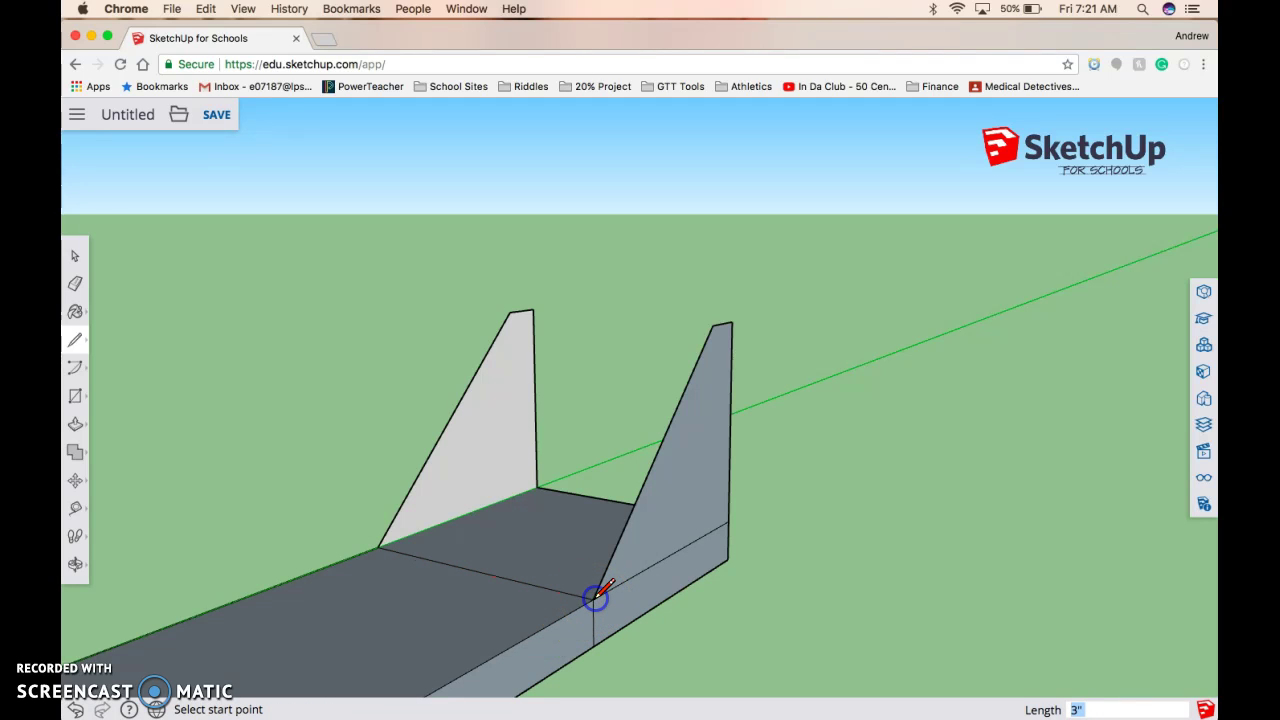
Step: Erase the floor face and edge between the fins, then redraw the first fin's base edge
right_click(548, 522)
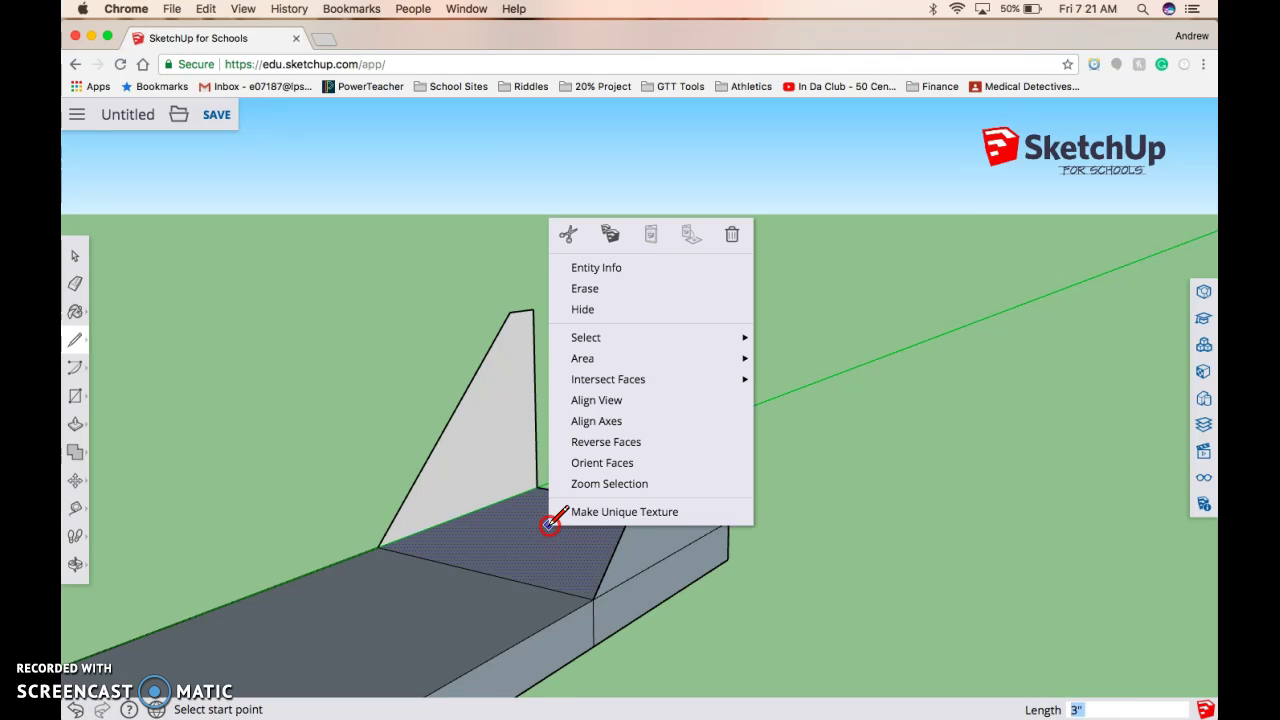
left_click(640, 289)
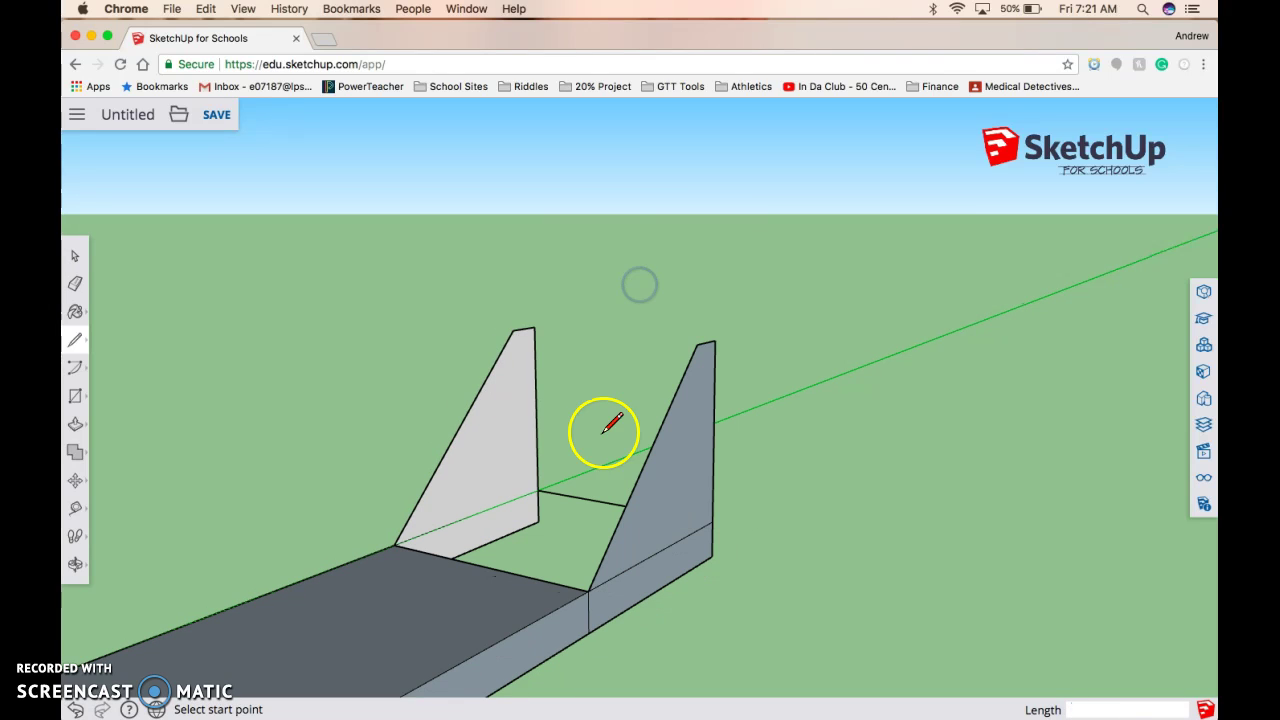
right_click(585, 497)
left_click(620, 567)
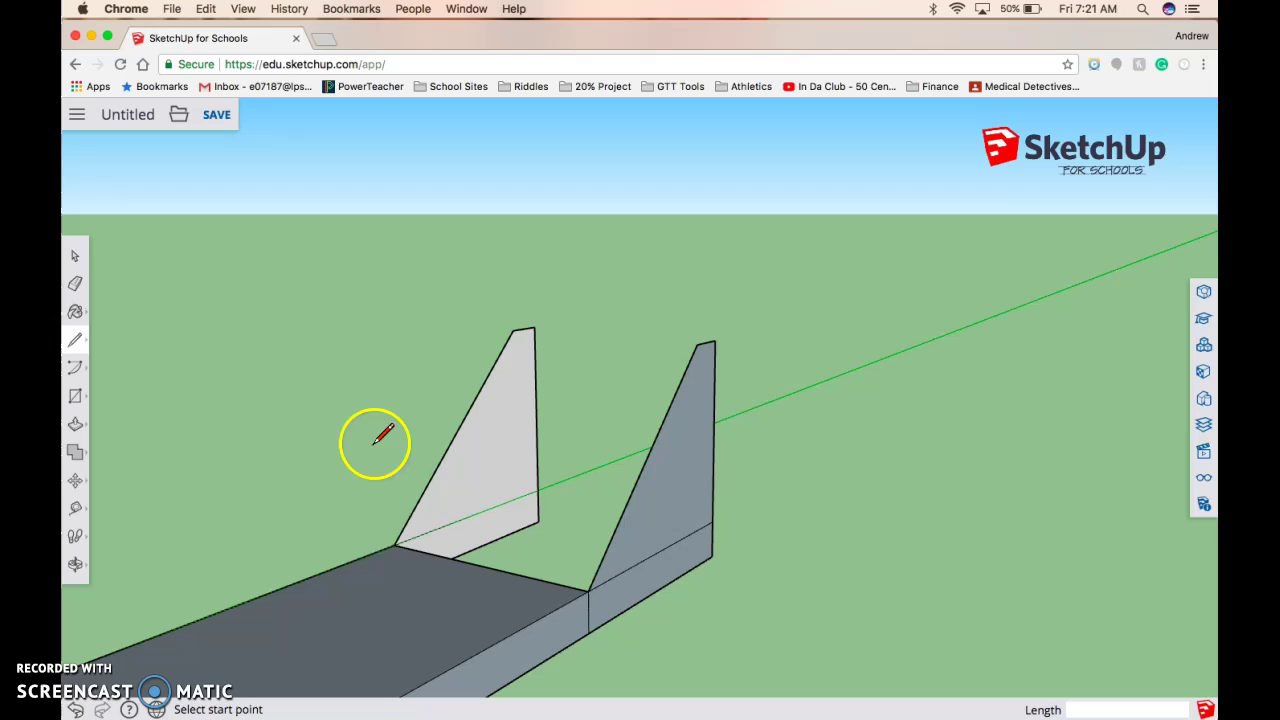
left_click(394, 544)
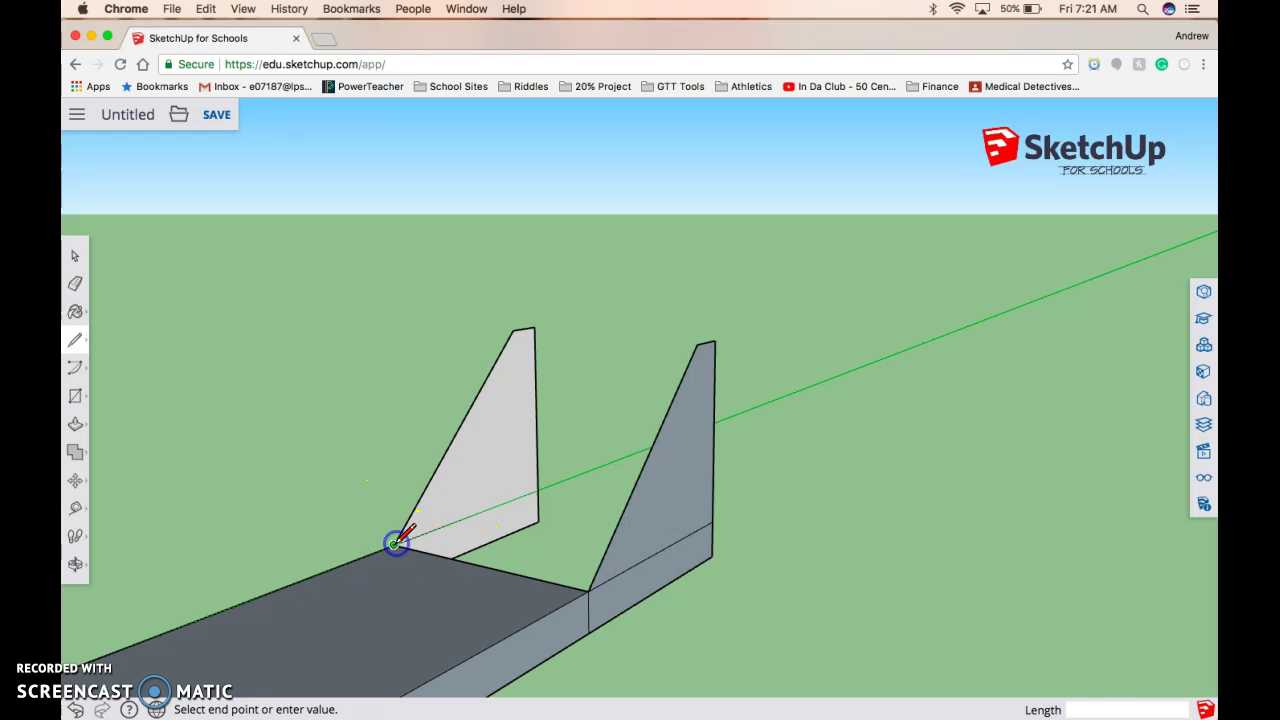
left_click(538, 520)
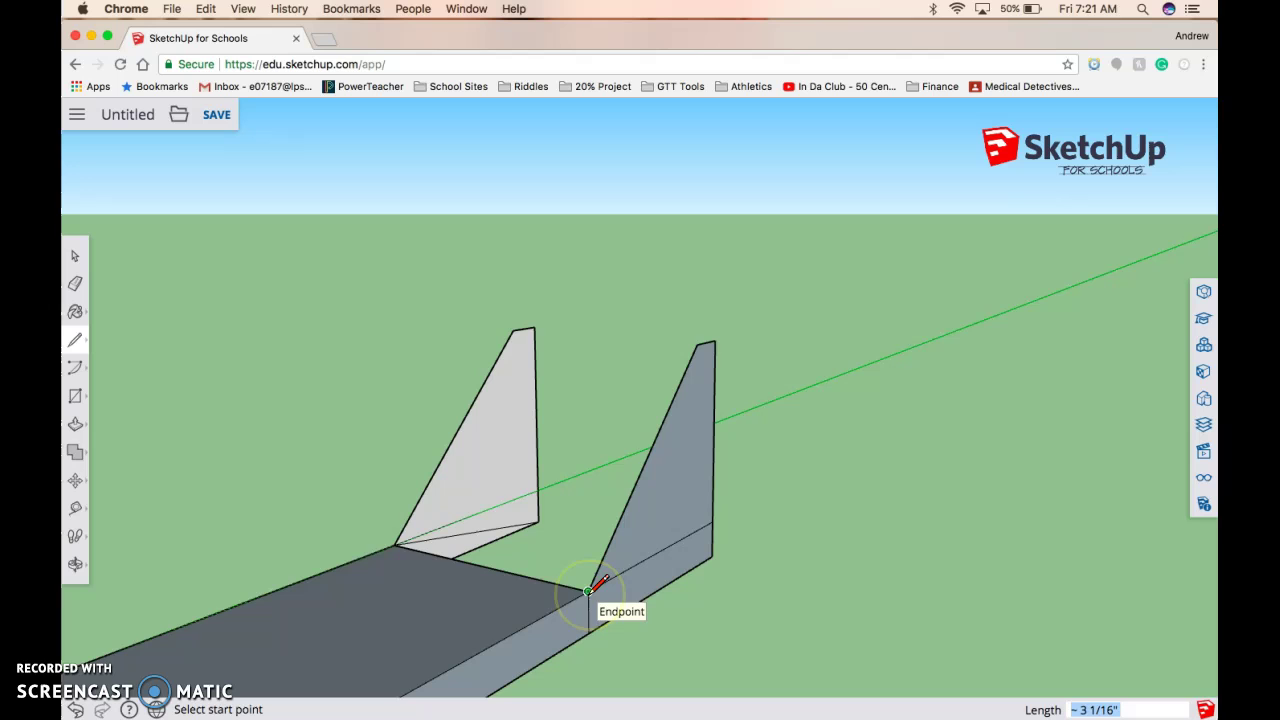
Step: Draw a line from the fin's inner vertex down to its bottom corner
left_click(75, 564)
left_click_drag(514, 514, 275, 530)
left_click_drag(609, 583, 269, 606)
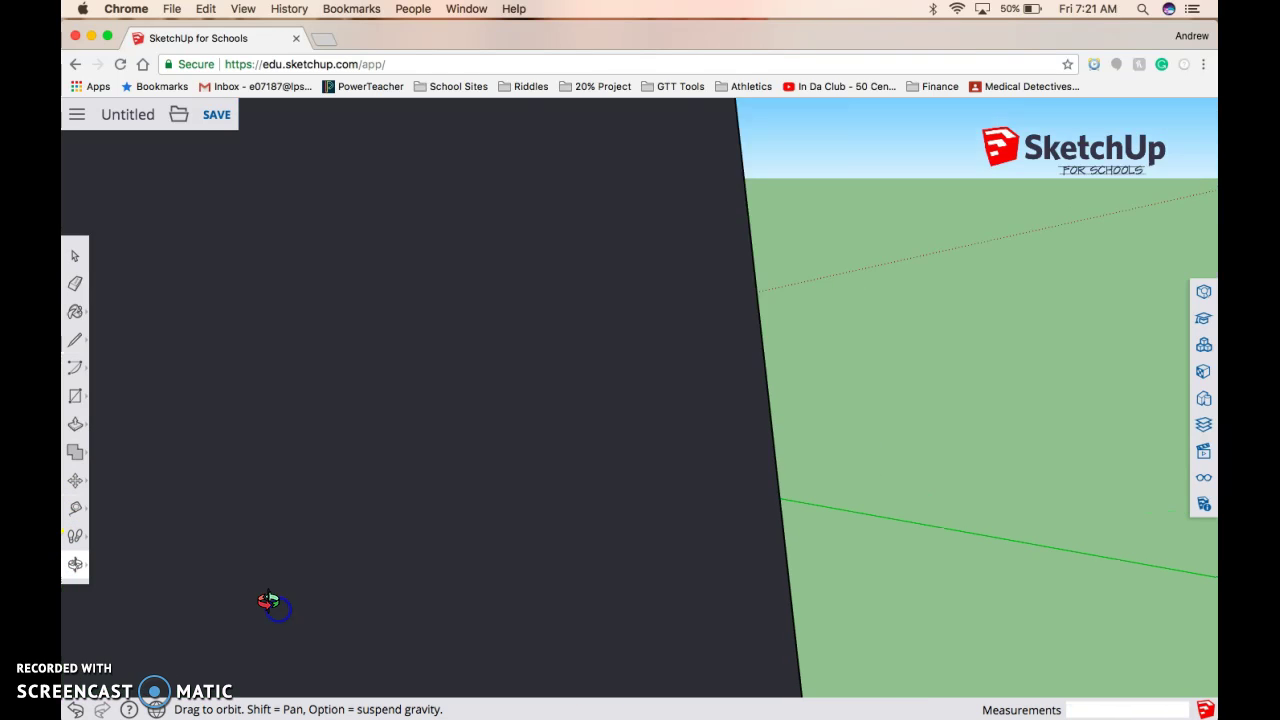
left_click_drag(594, 591, 669, 563)
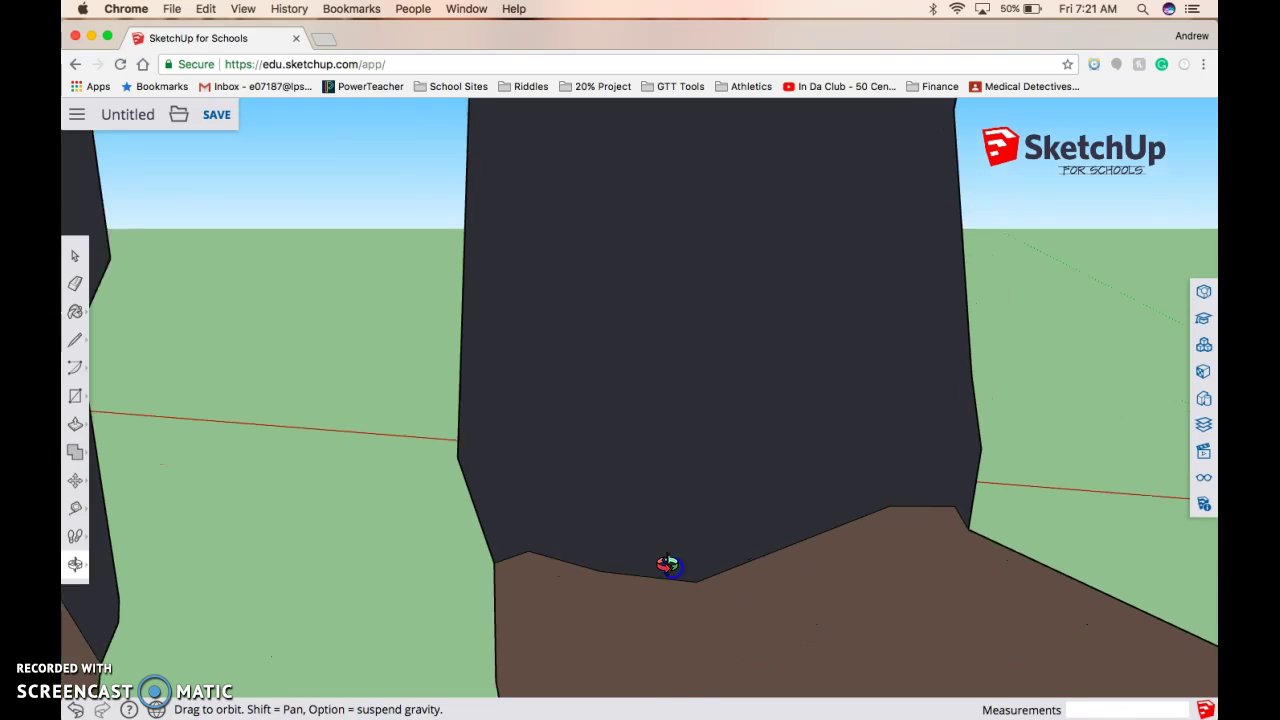
scroll(649, 563, "down", 5)
scroll(762, 591, "up", 5)
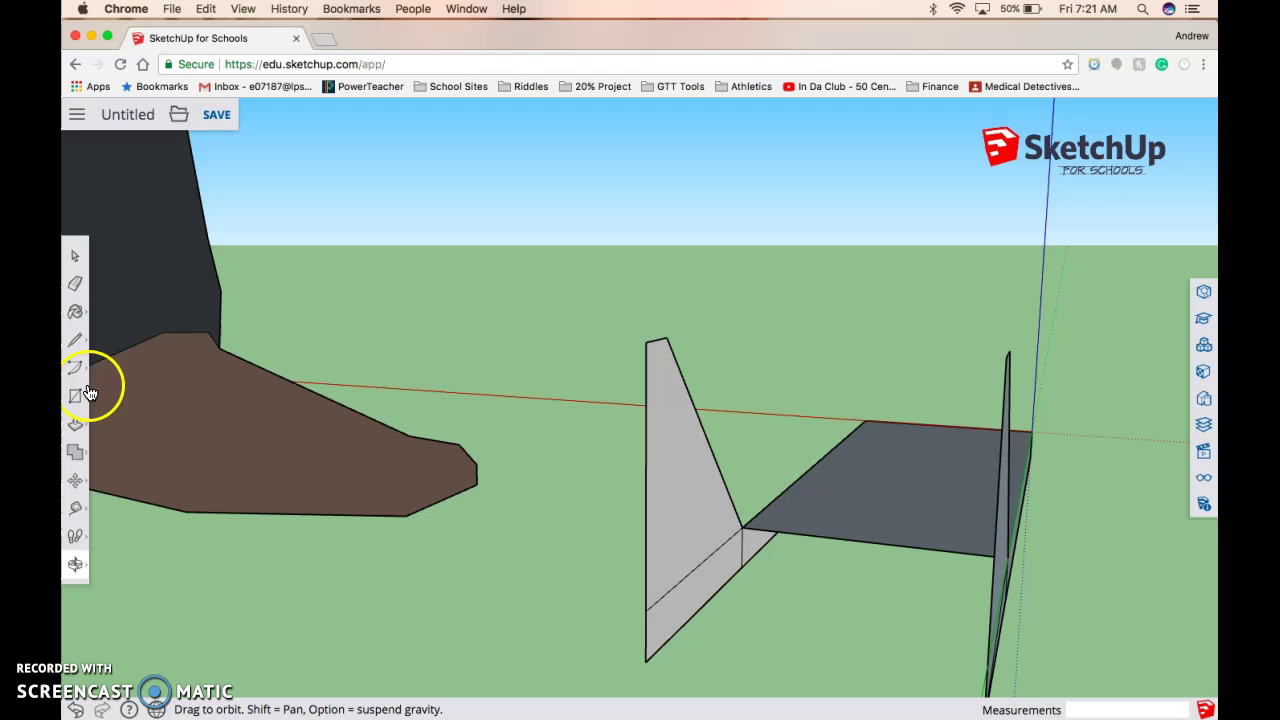
left_click(76, 332)
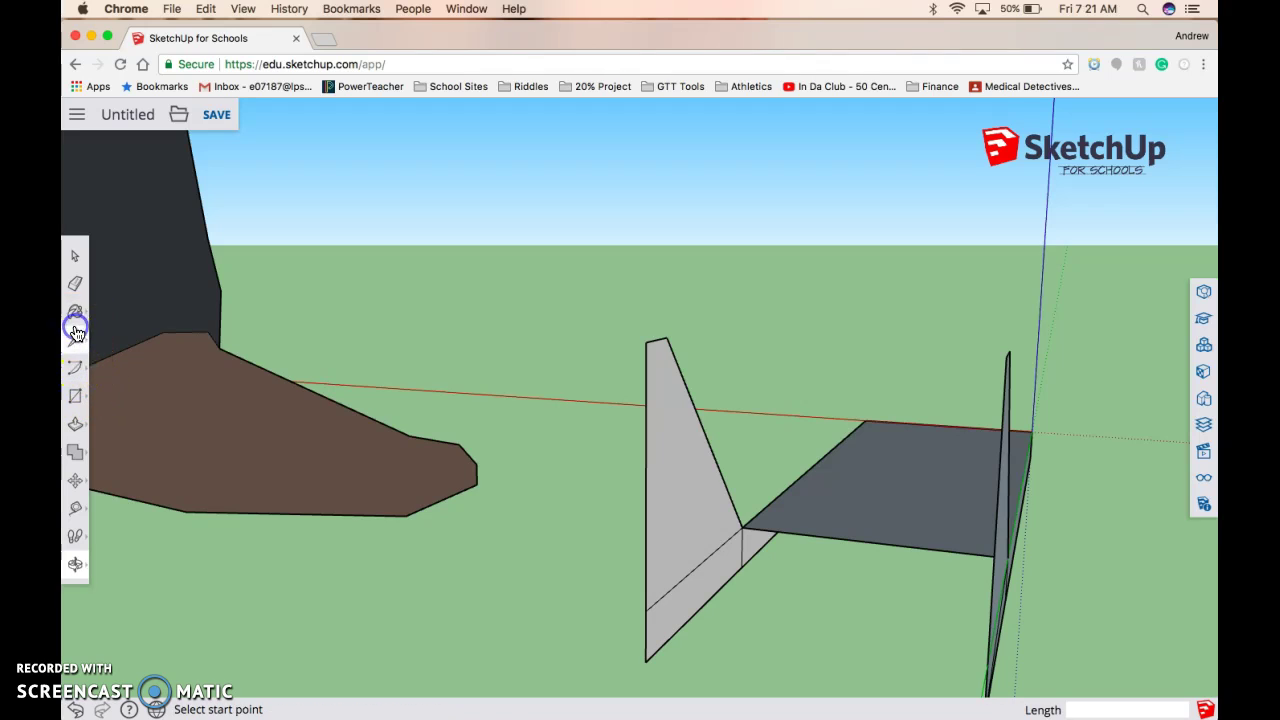
left_click(742, 526)
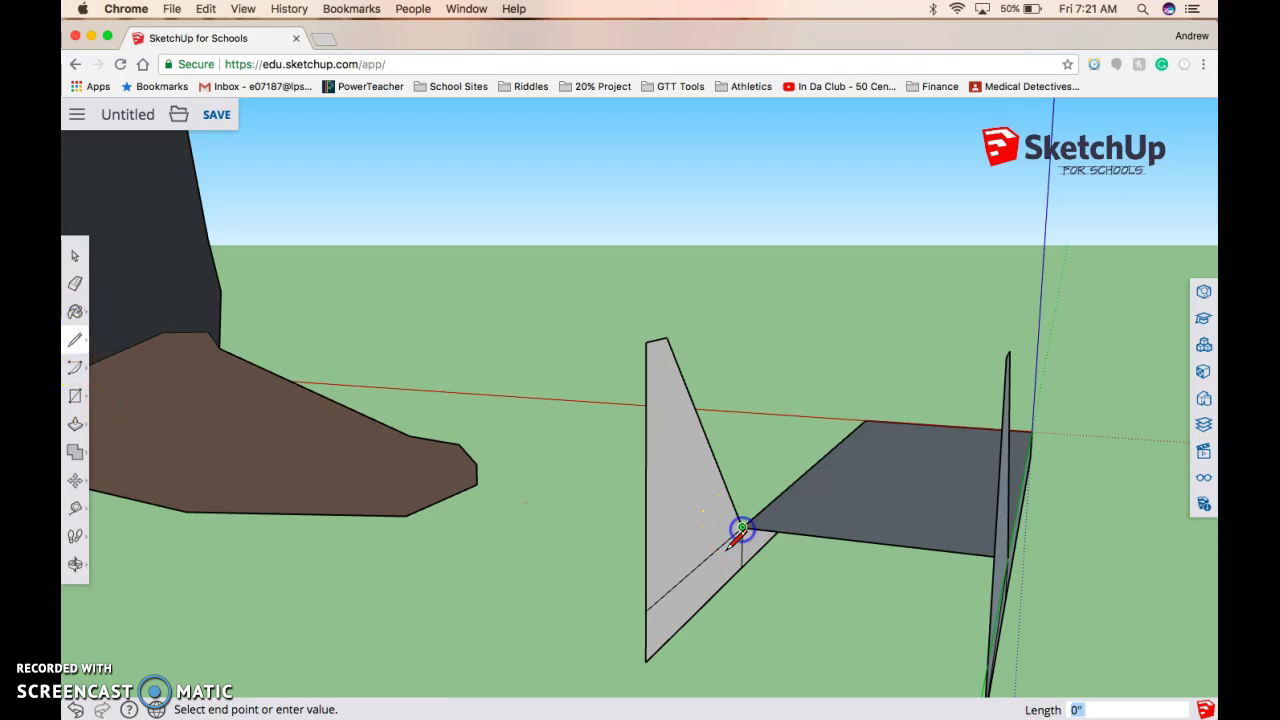
left_click(648, 660)
left_click(648, 660)
Step: Draw an edge between the two fins' bottom corners to close the tail's floor face
scroll(751, 649, "down", 3)
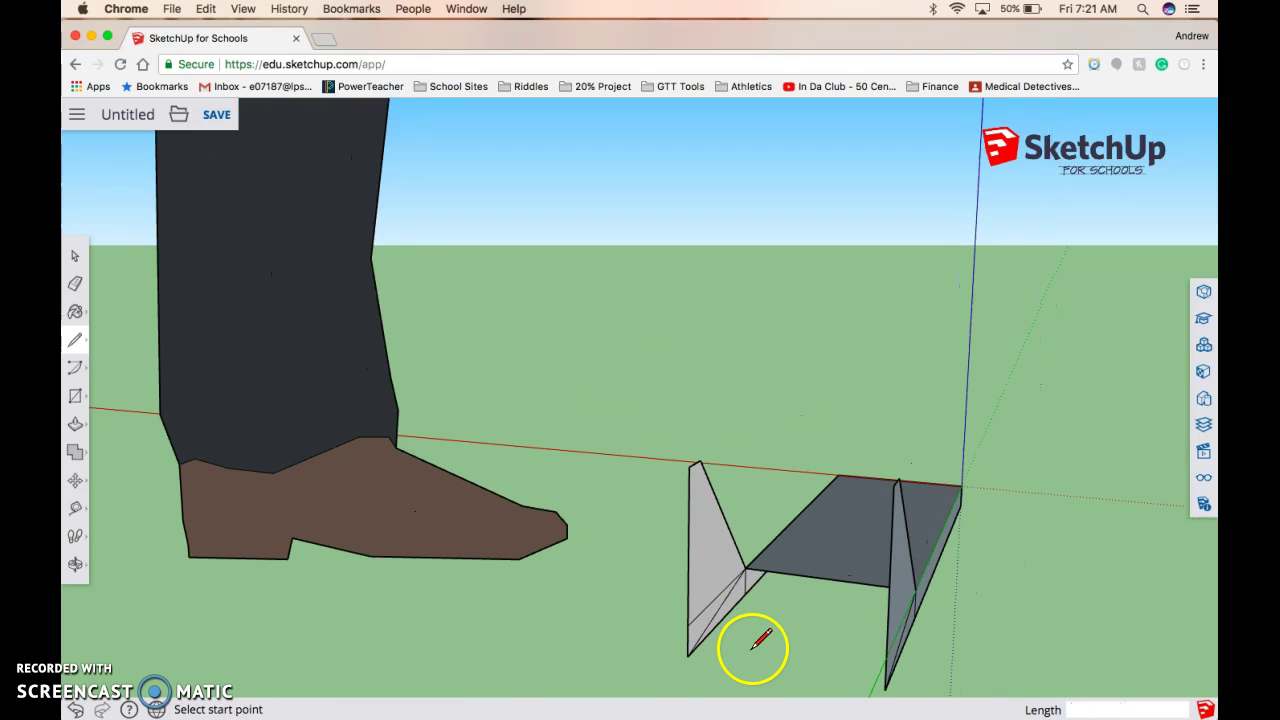
left_click(687, 655)
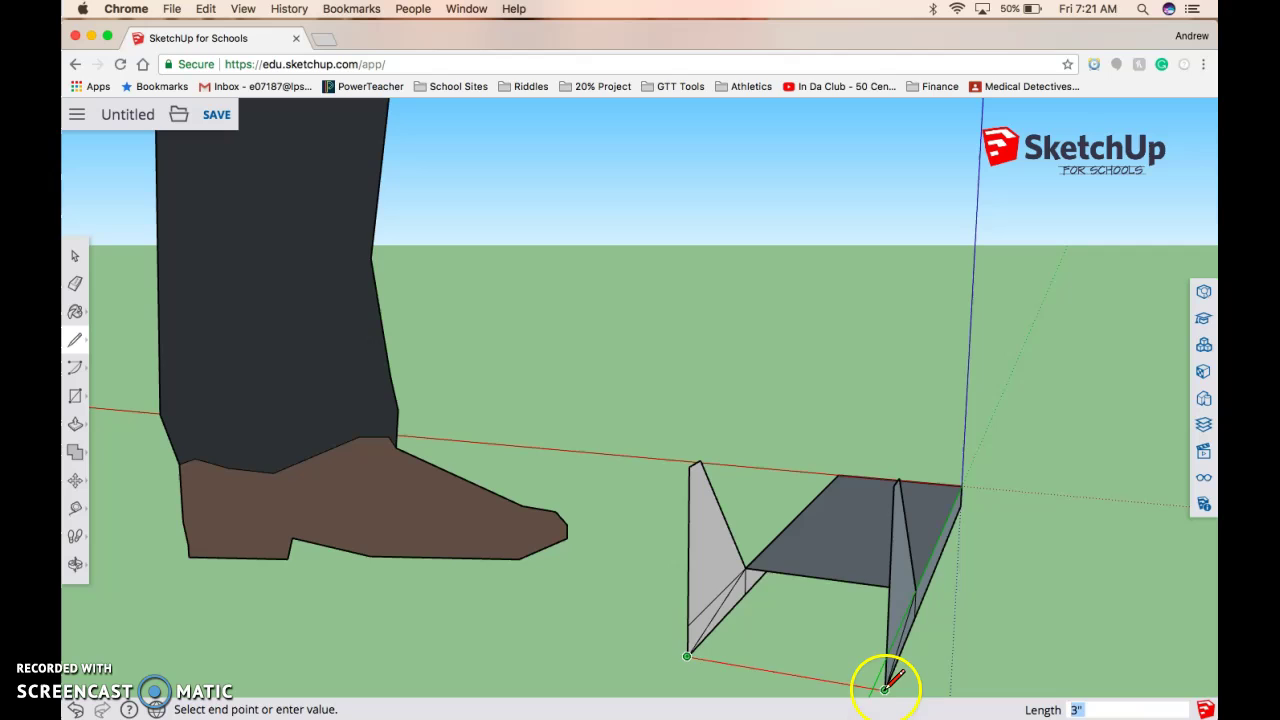
left_click(885, 689)
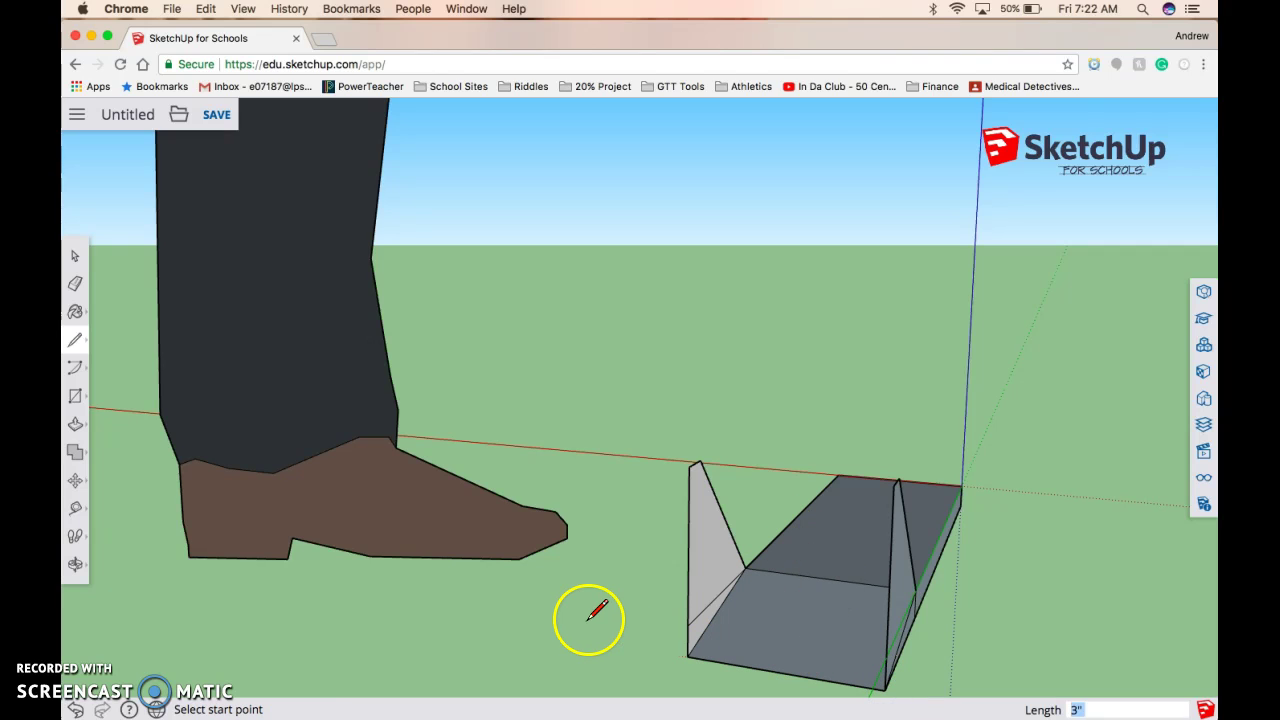
left_click(75, 564)
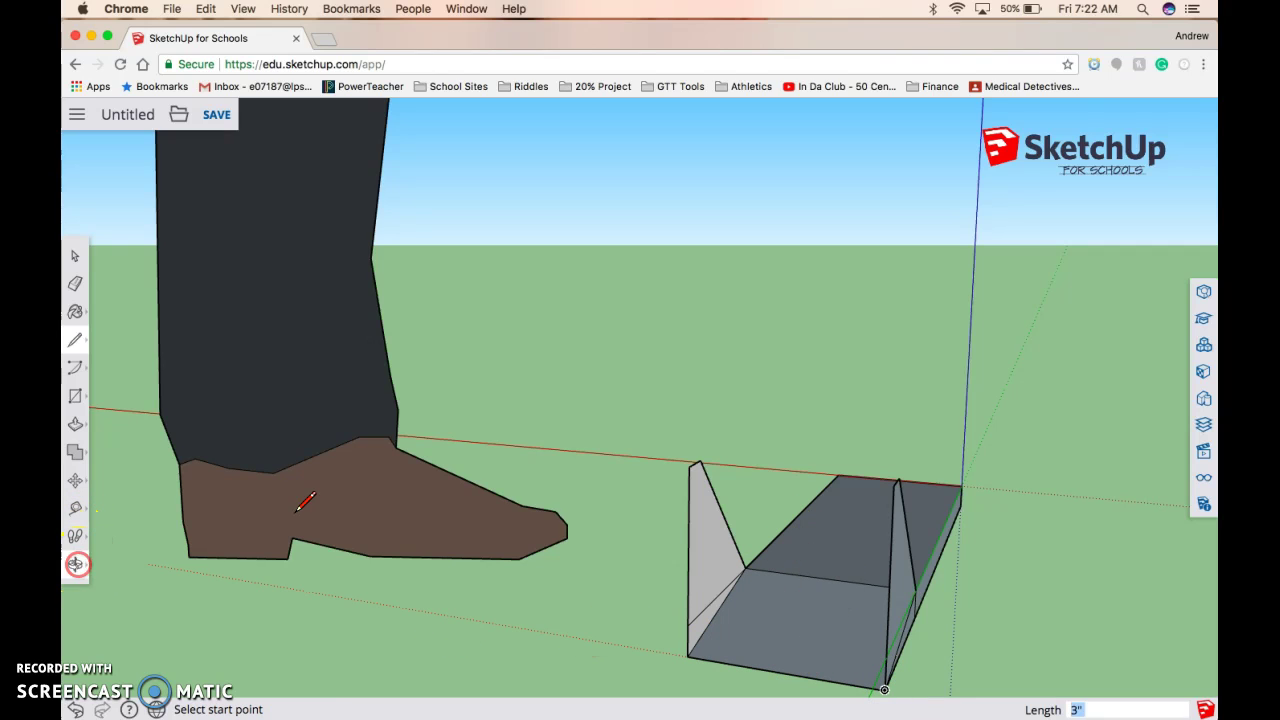
left_click(537, 546)
left_click(780, 530)
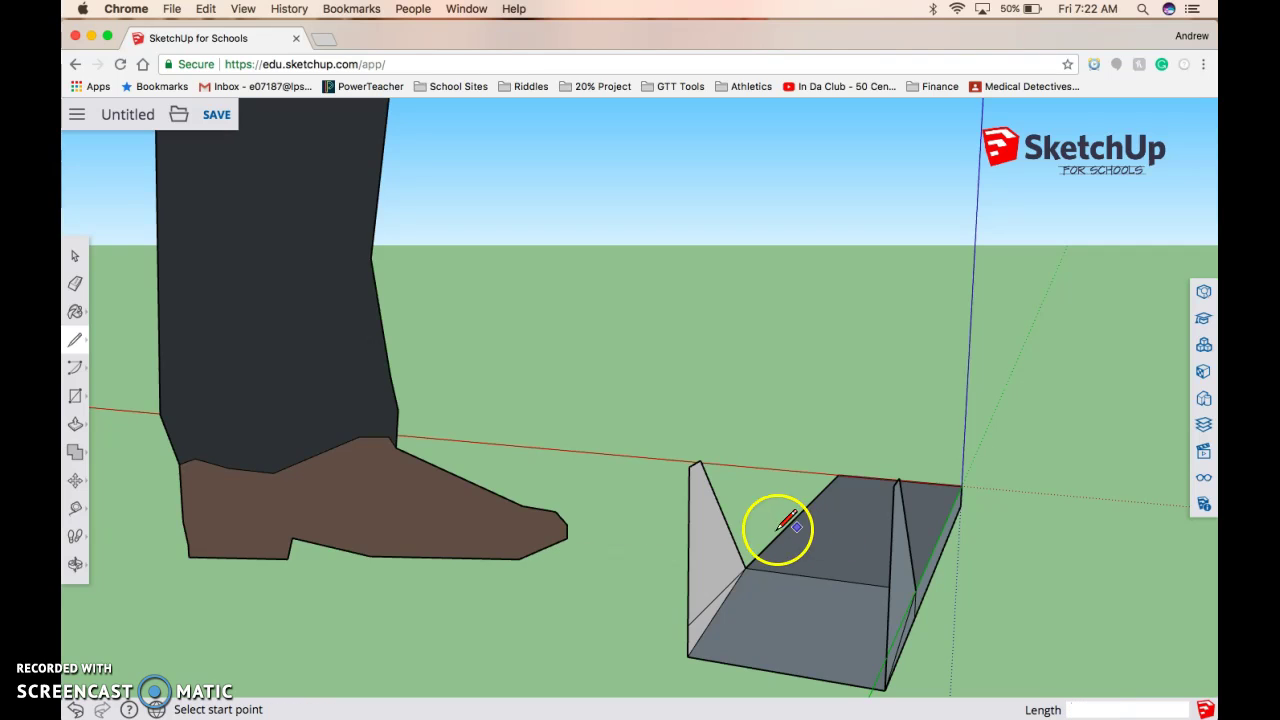
Step: Orbit past the boot and legs, zoom, and tilt down to frame the skimmer's front end
left_click(75, 564)
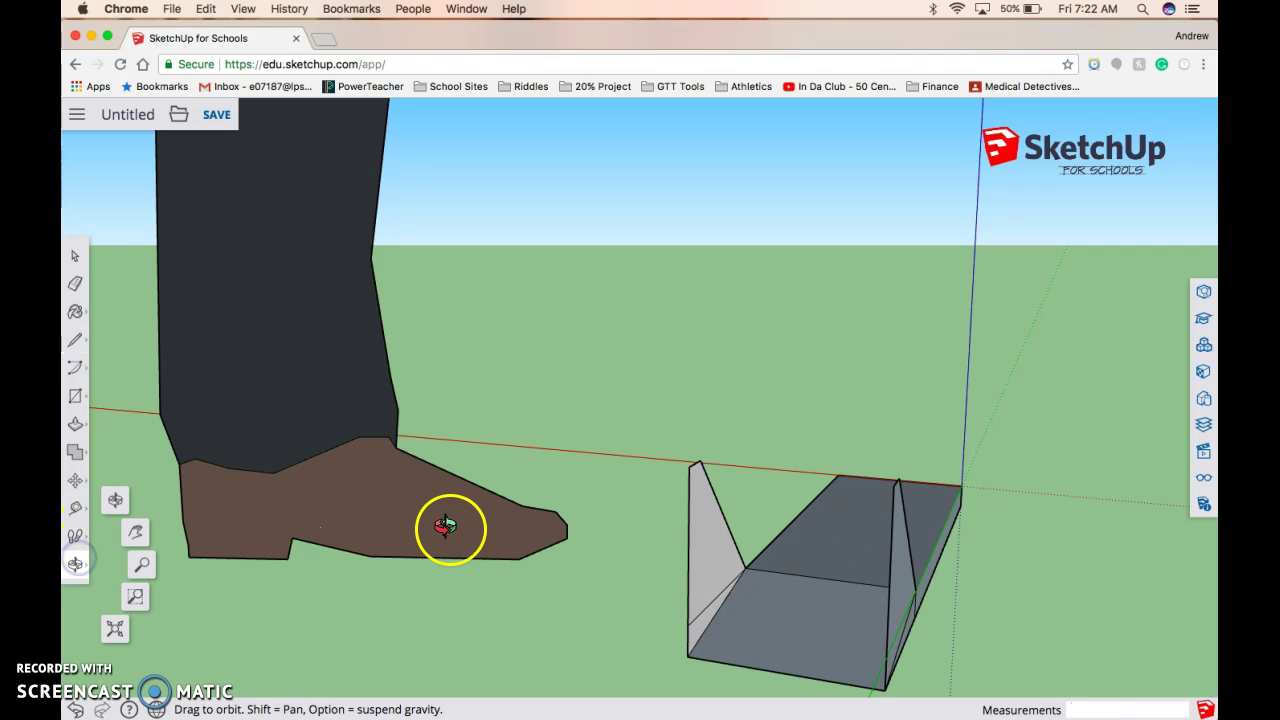
left_click_drag(554, 577, 1160, 518)
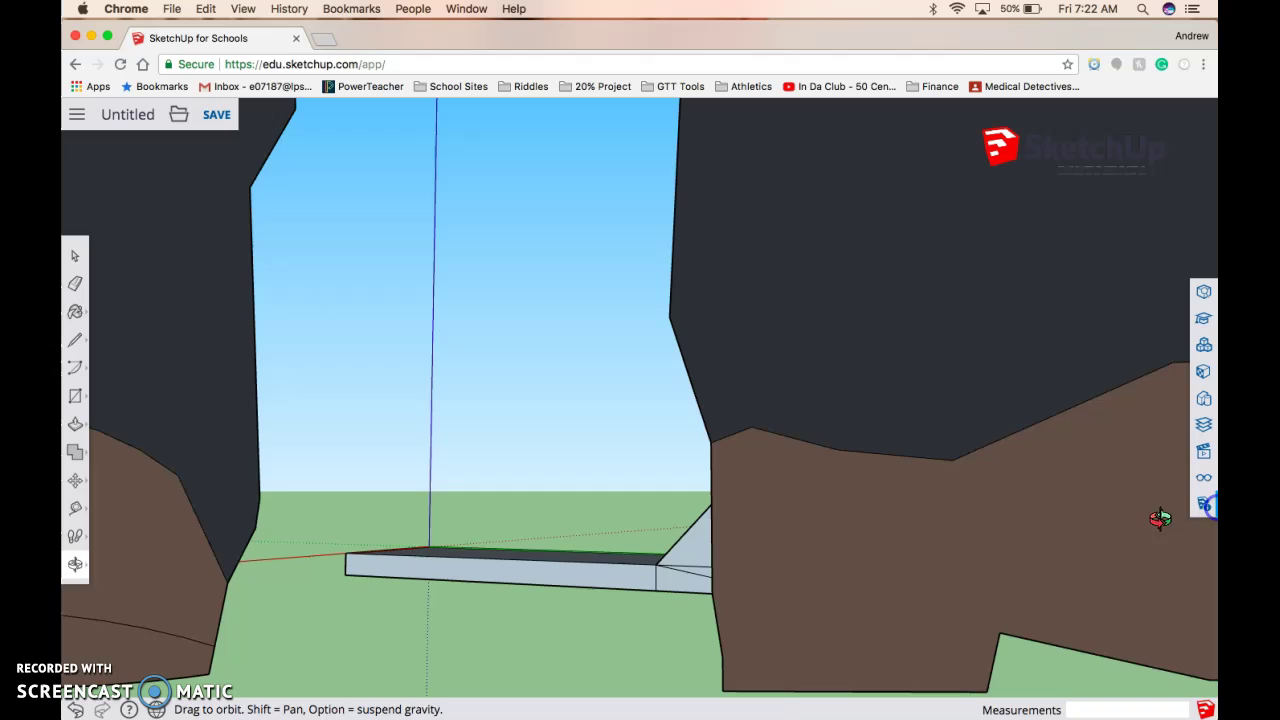
left_click_drag(766, 591, 1106, 569)
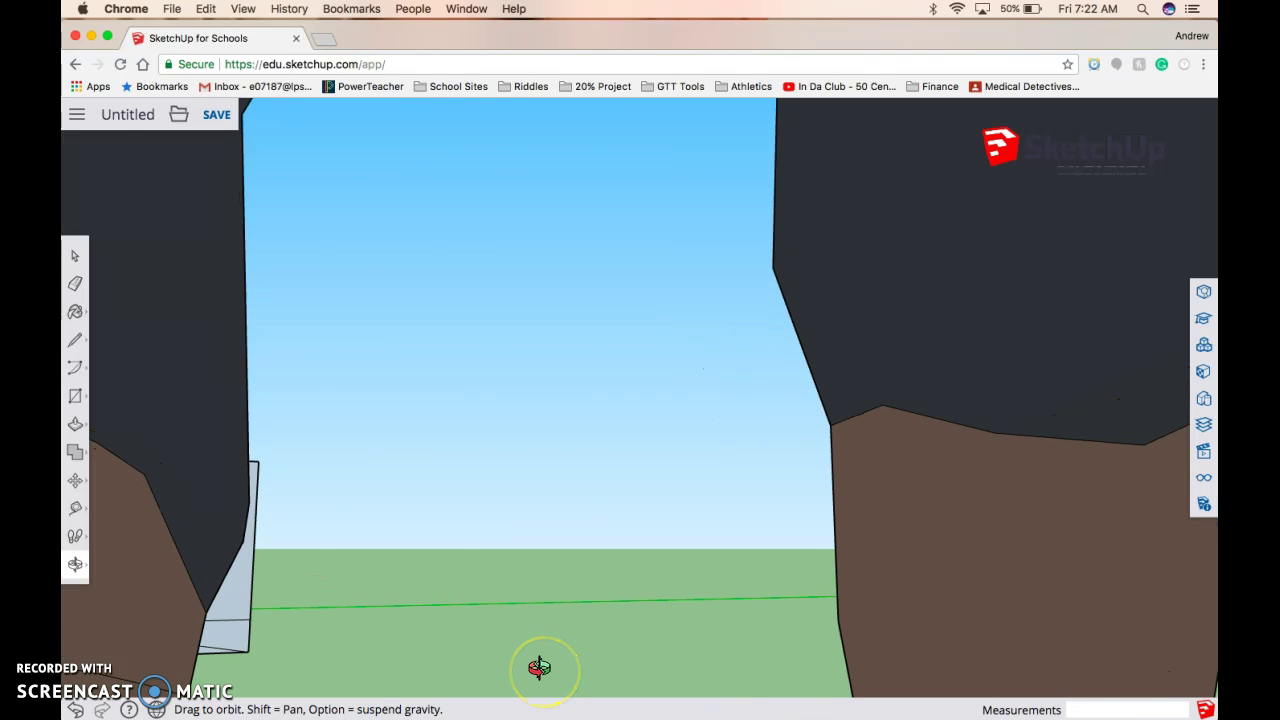
left_click_drag(539, 667, 534, 666)
left_click_drag(286, 677, 537, 653)
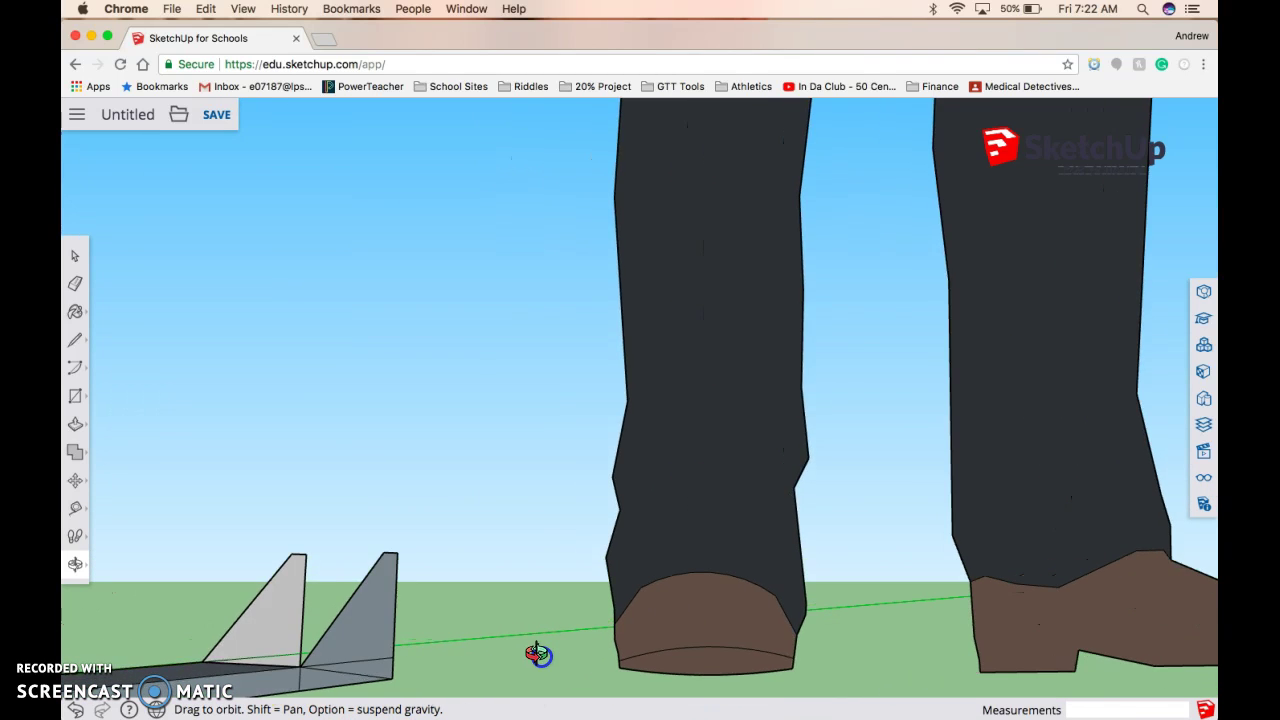
scroll(449, 677, "down", 6)
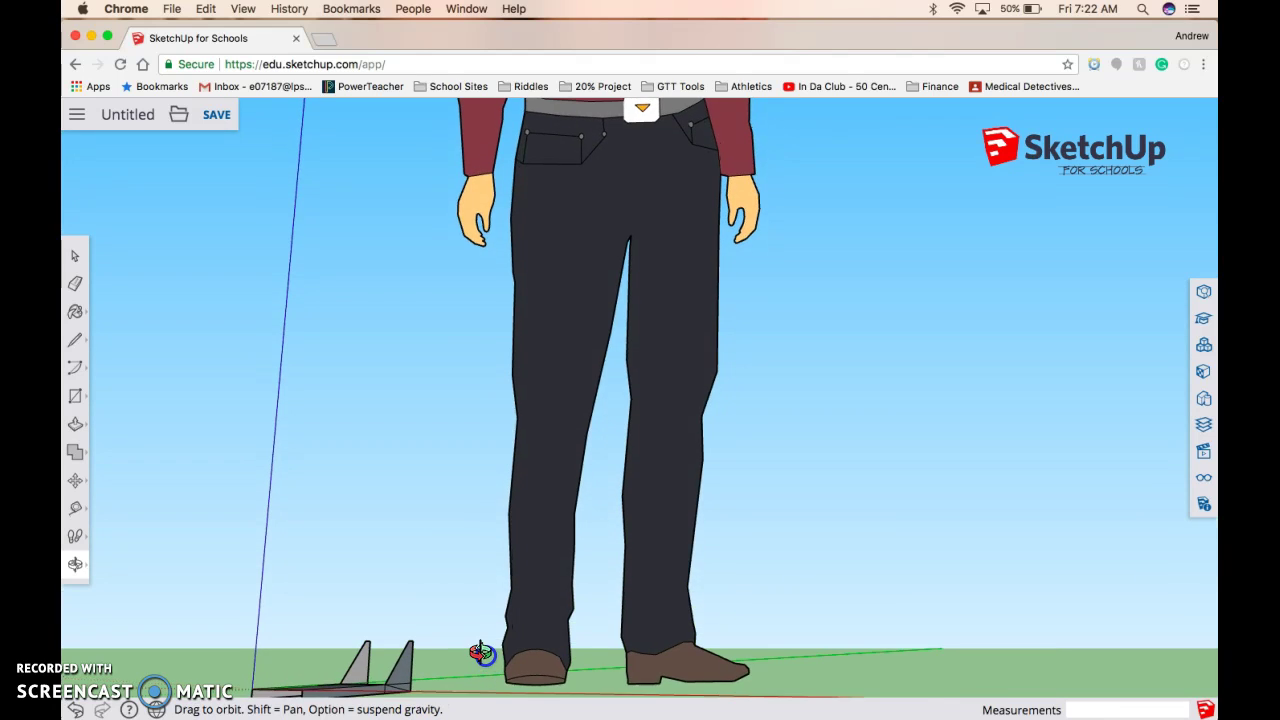
scroll(391, 666, "down", 5)
scroll(380, 663, "up", 5)
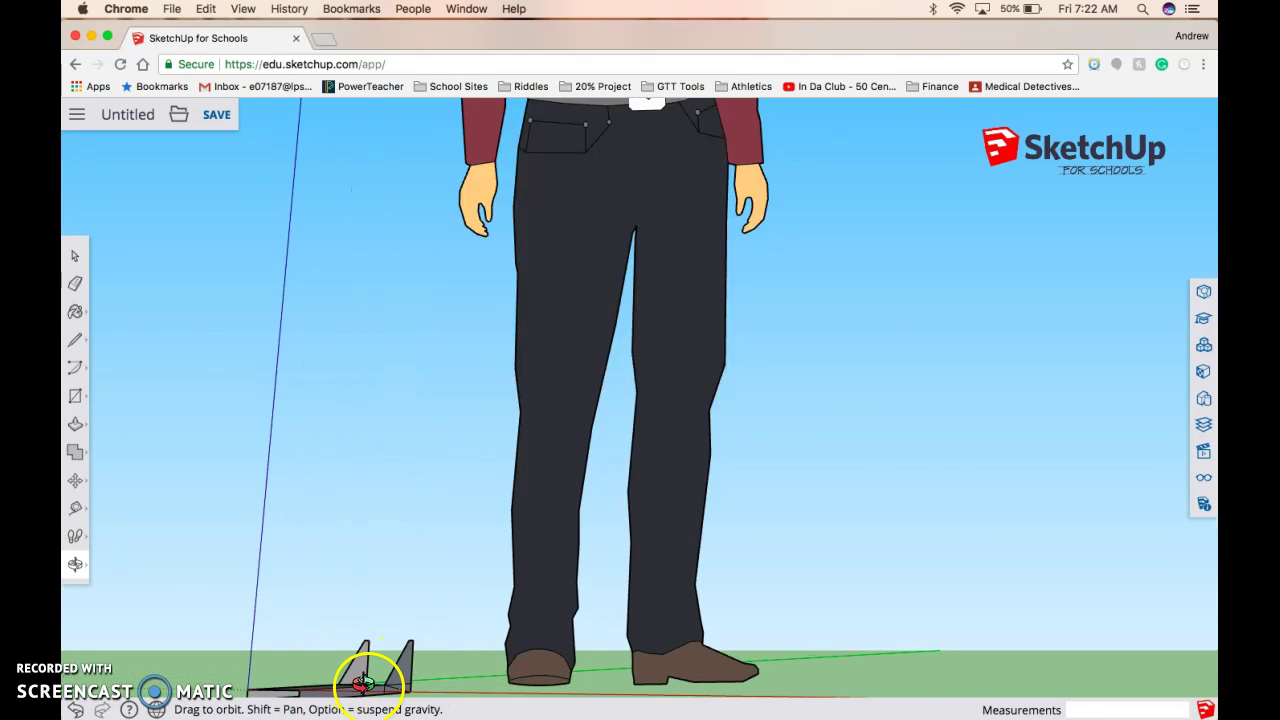
scroll(366, 678, "up", 3)
left_click_drag(366, 680, 310, 566)
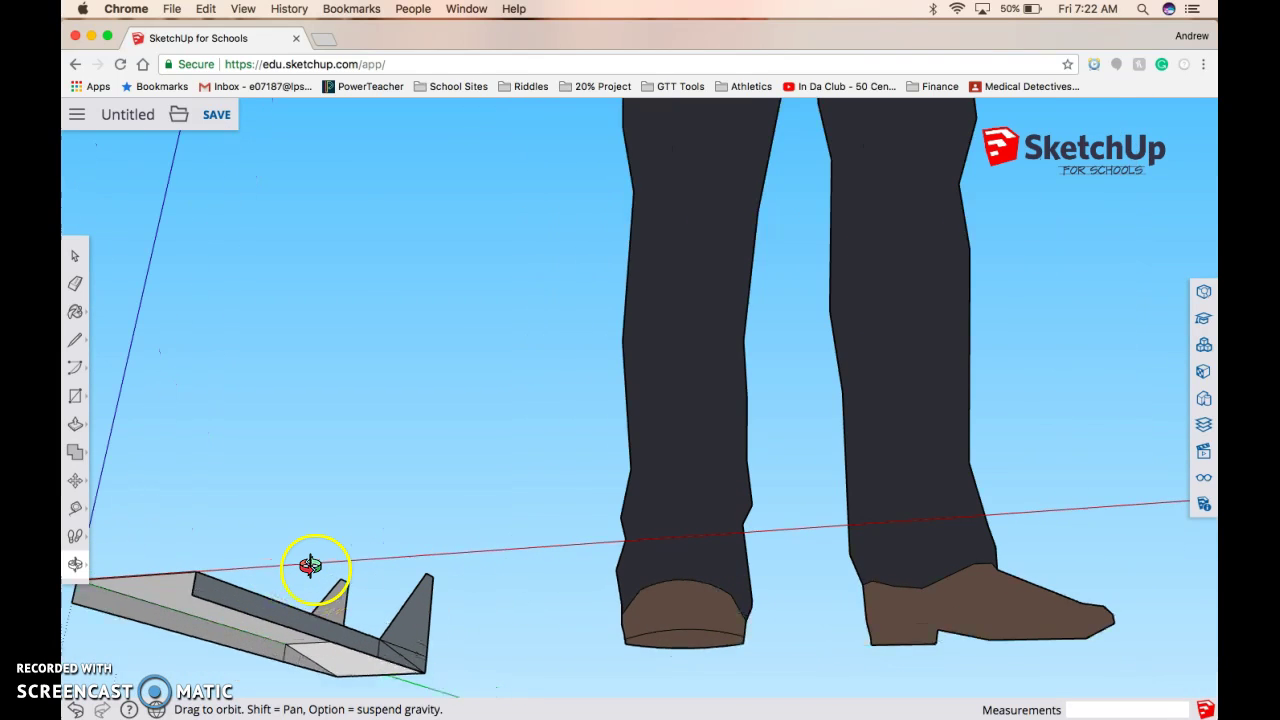
scroll(177, 607, "down", 5)
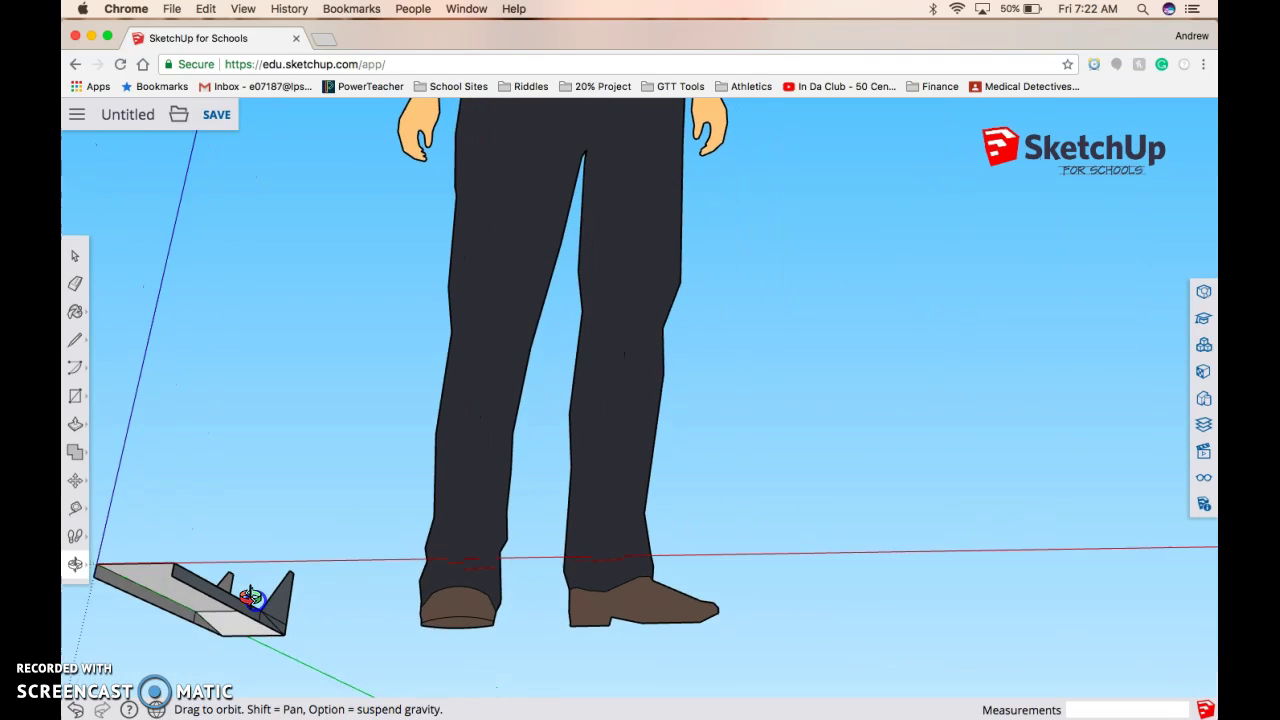
left_click_drag(251, 597, 200, 605)
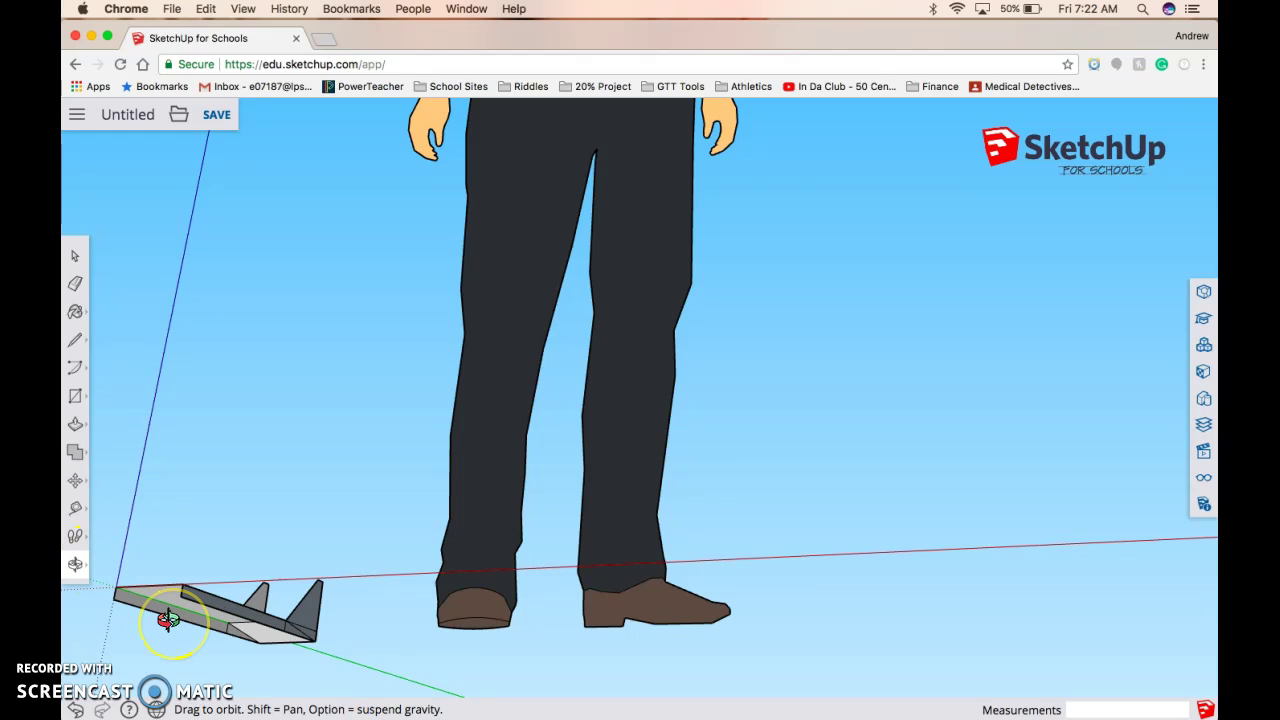
Step: Draw a 1/8" line up from the front corner, then an edge over to the side edge
left_click(75, 341)
scroll(112, 596, "up", 3)
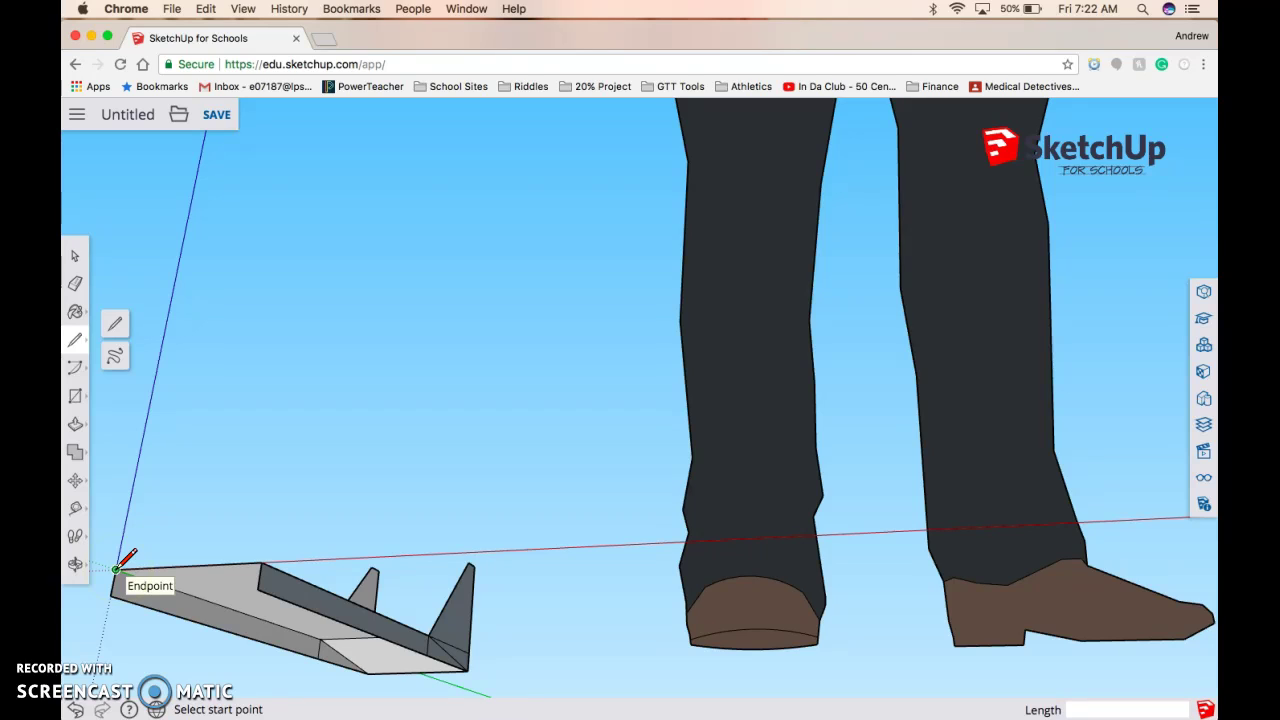
left_click(117, 568)
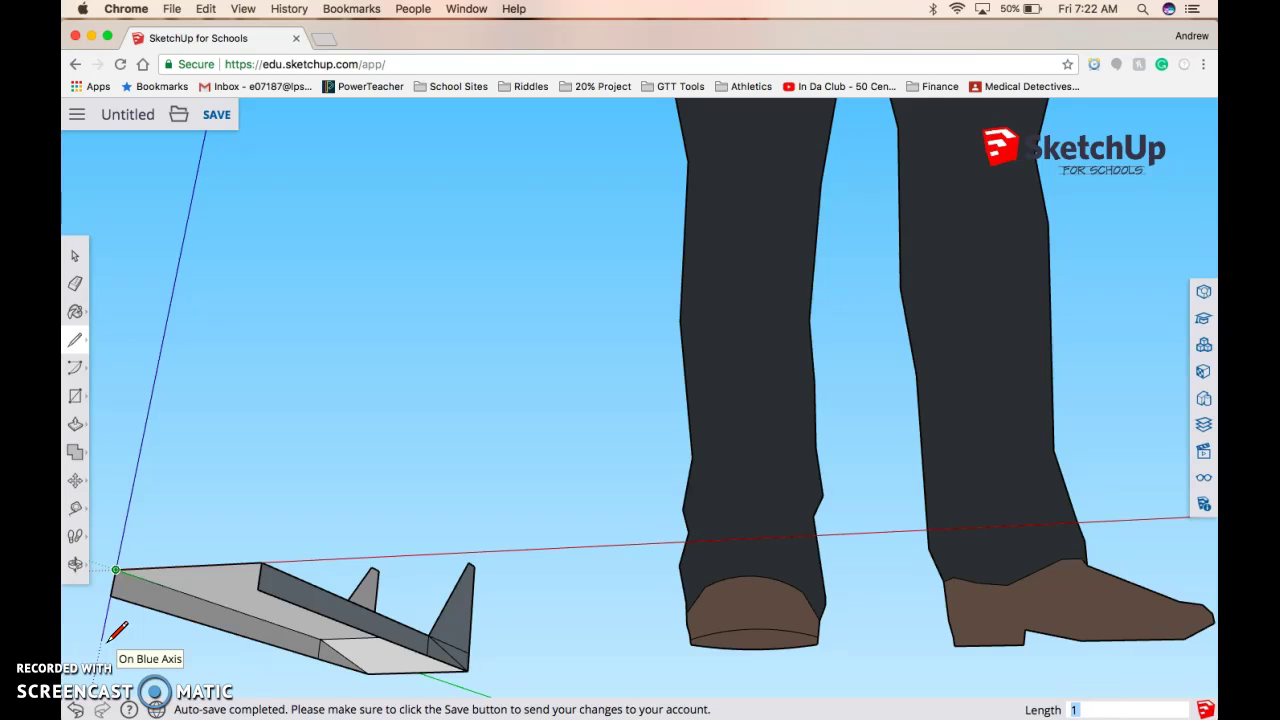
type("\"")
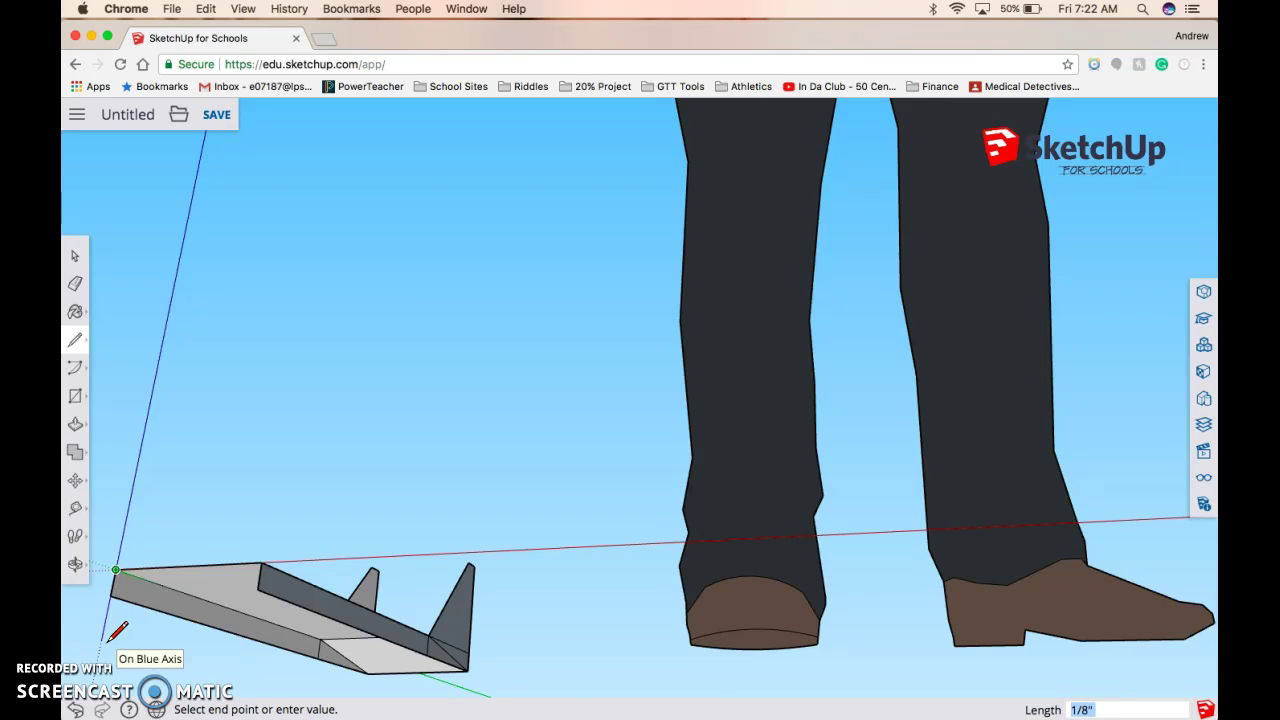
key("Return")
left_click(117, 577)
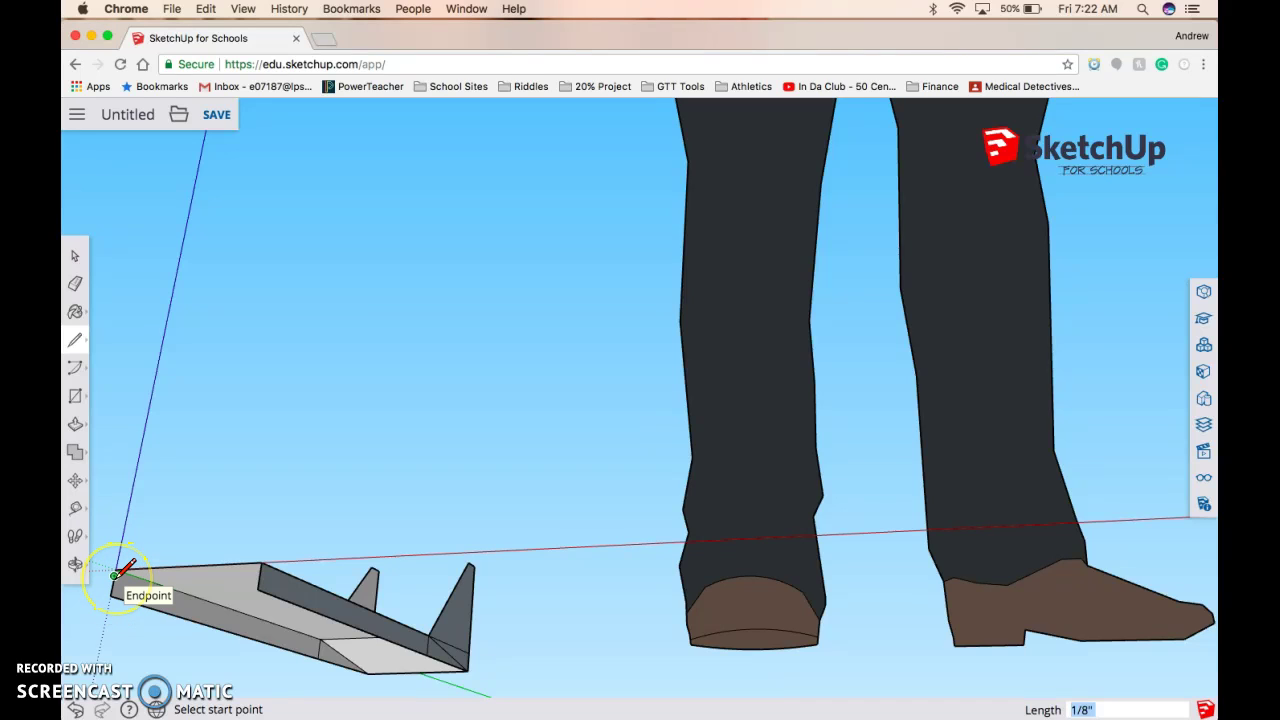
left_click(116, 573)
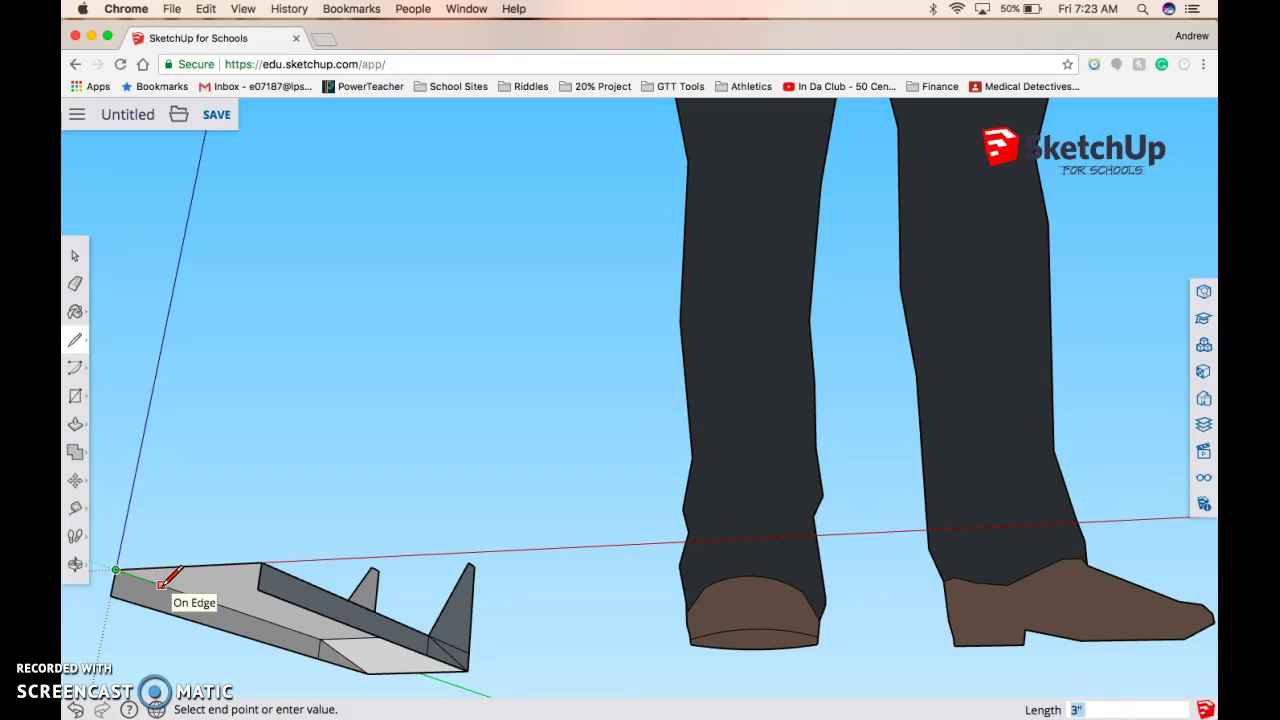
left_click(162, 584)
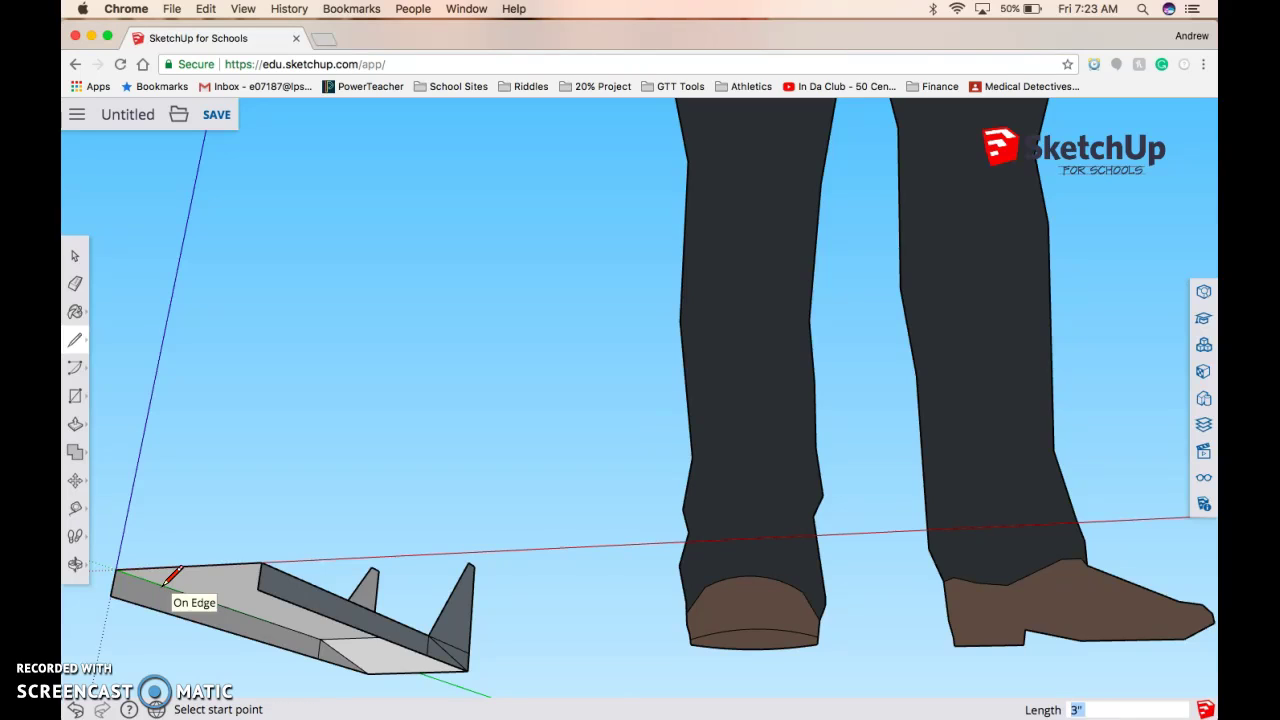
mouse_move(190, 593)
left_mouse_down()
mouse_move(157, 586)
mouse_move(185, 592)
left_mouse_up()
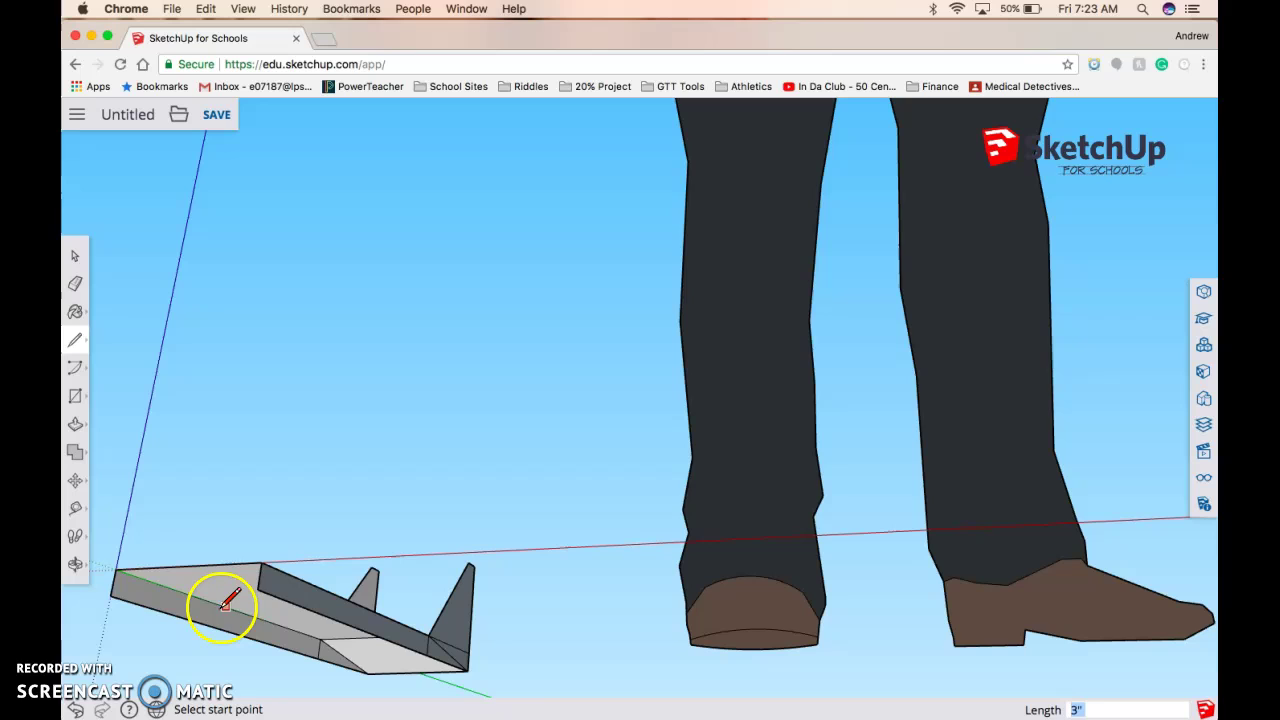
Step: Run an edge from the side edge back to the front corner, closing the scoop outline
left_click(208, 600)
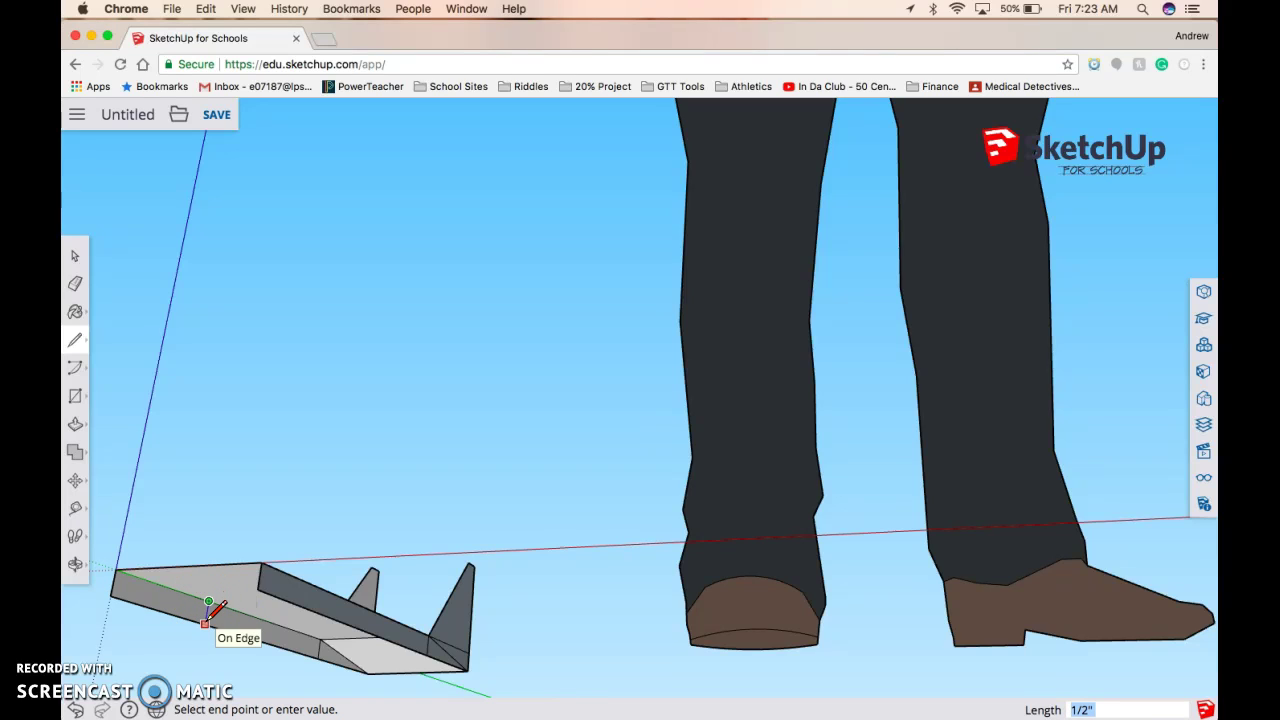
left_click_drag(206, 623, 199, 675)
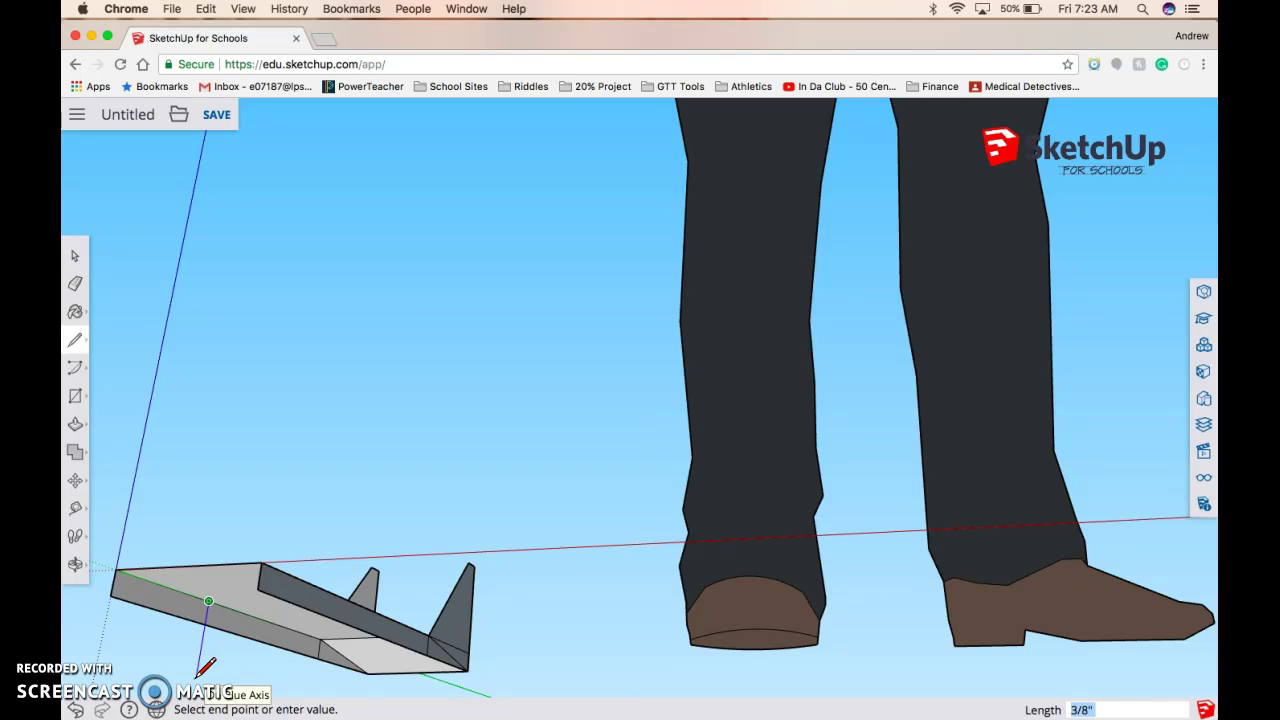
left_click_drag(206, 665, 115, 575)
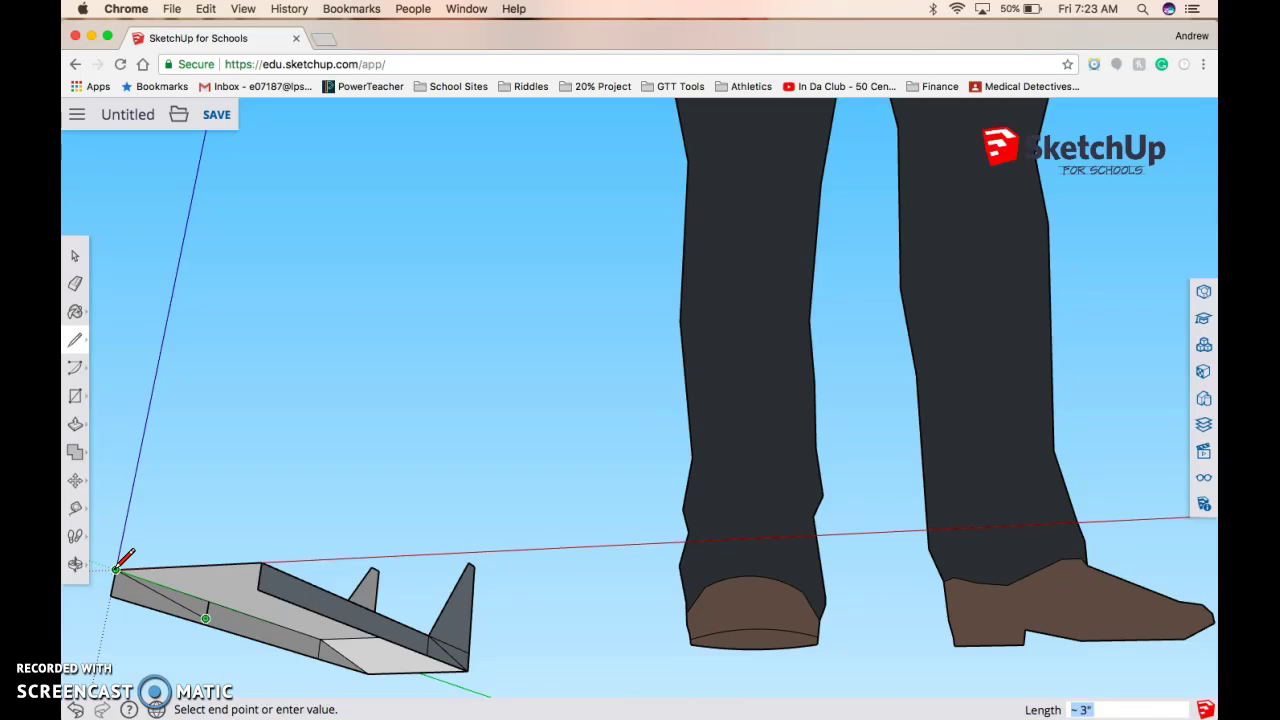
left_click(115, 575)
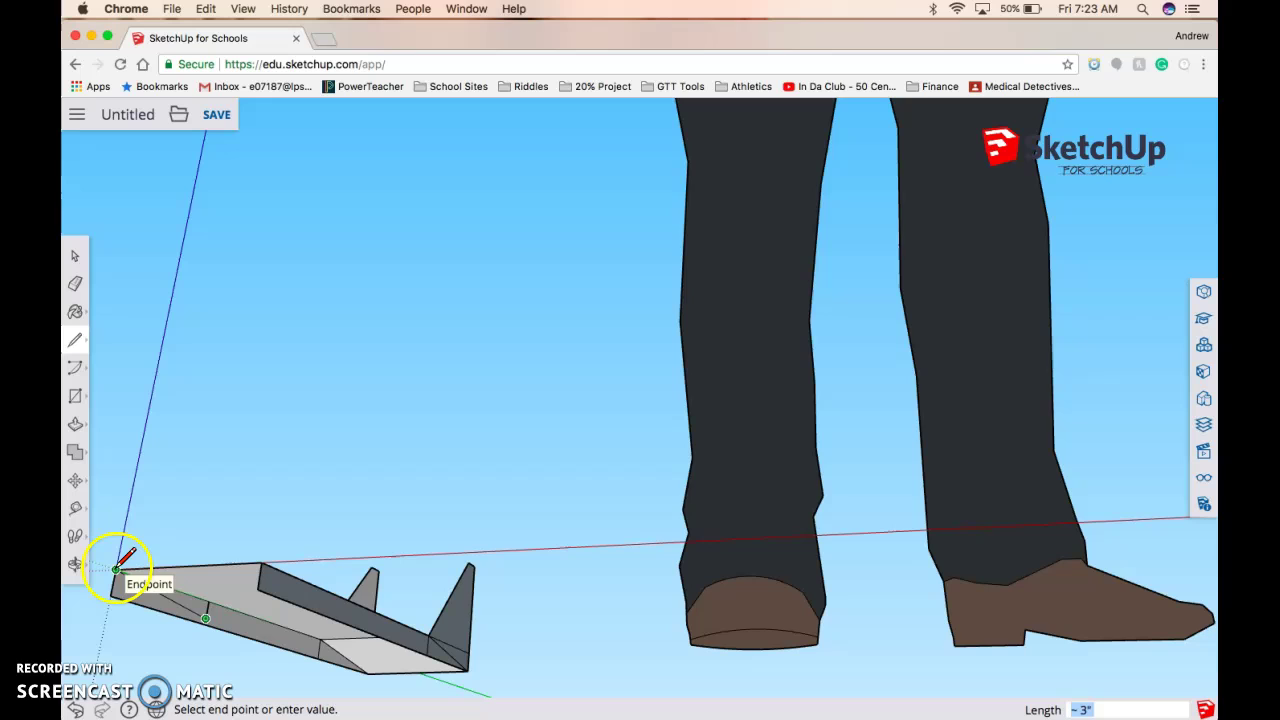
left_click(115, 575)
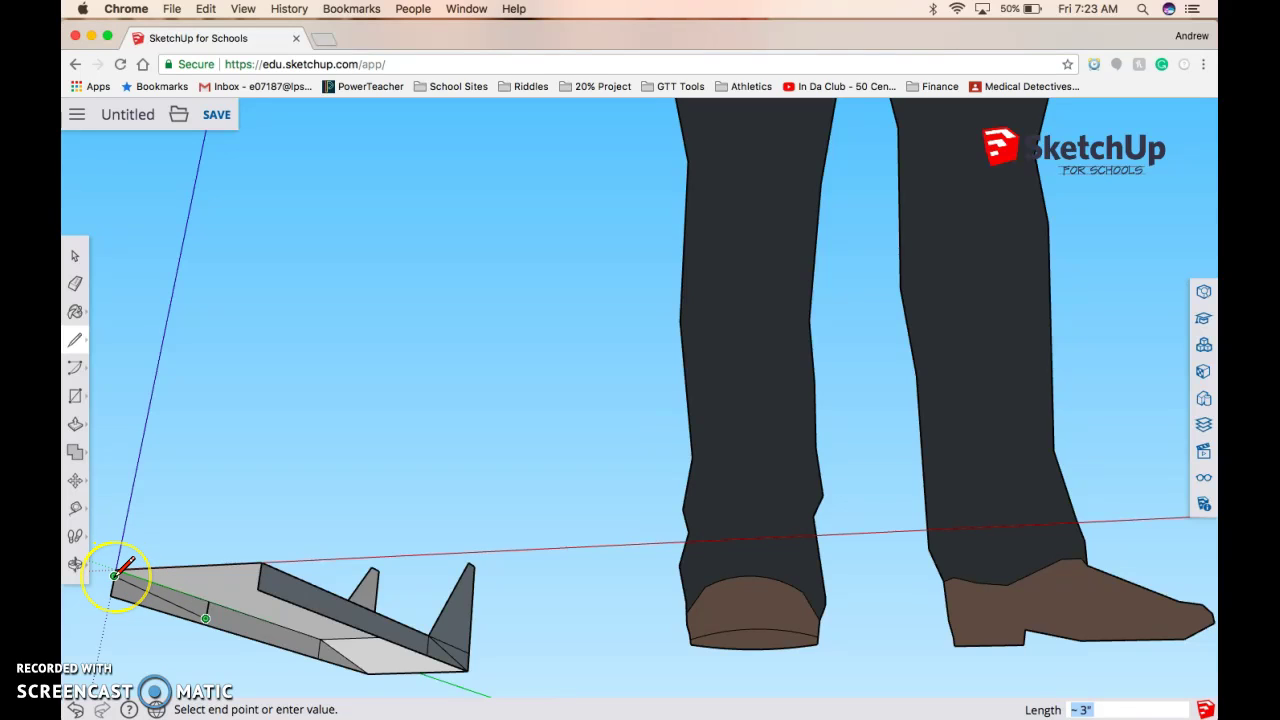
left_click(115, 575)
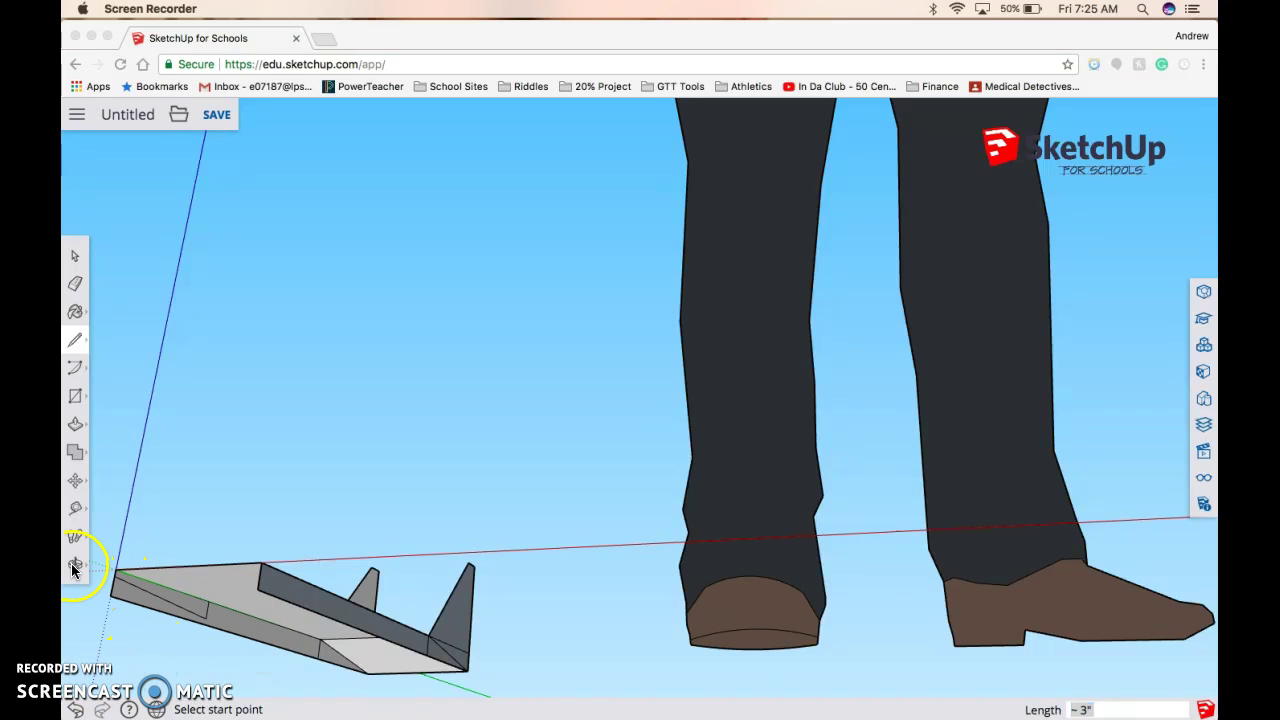
Step: Orbit to the nose and draw a line from the front corner to the side edge
left_click(76, 564)
left_click_drag(150, 540, 510, 575)
left_click(75, 340)
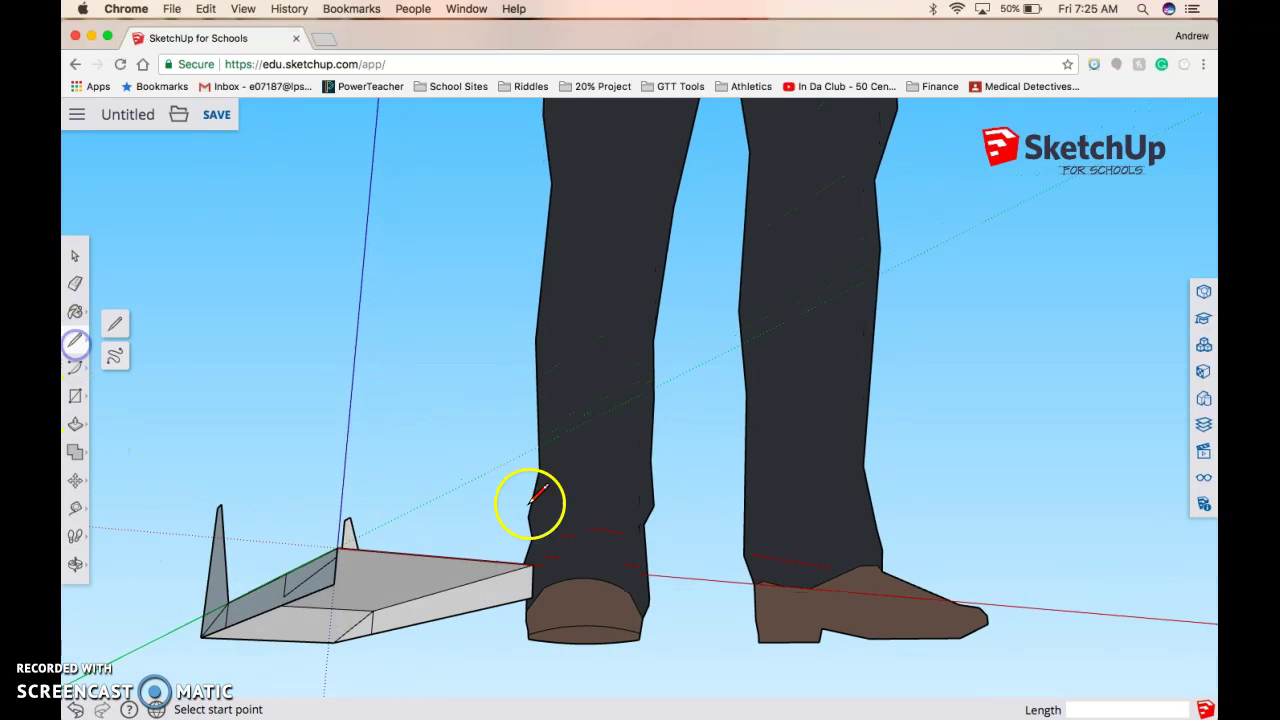
left_click(532, 565)
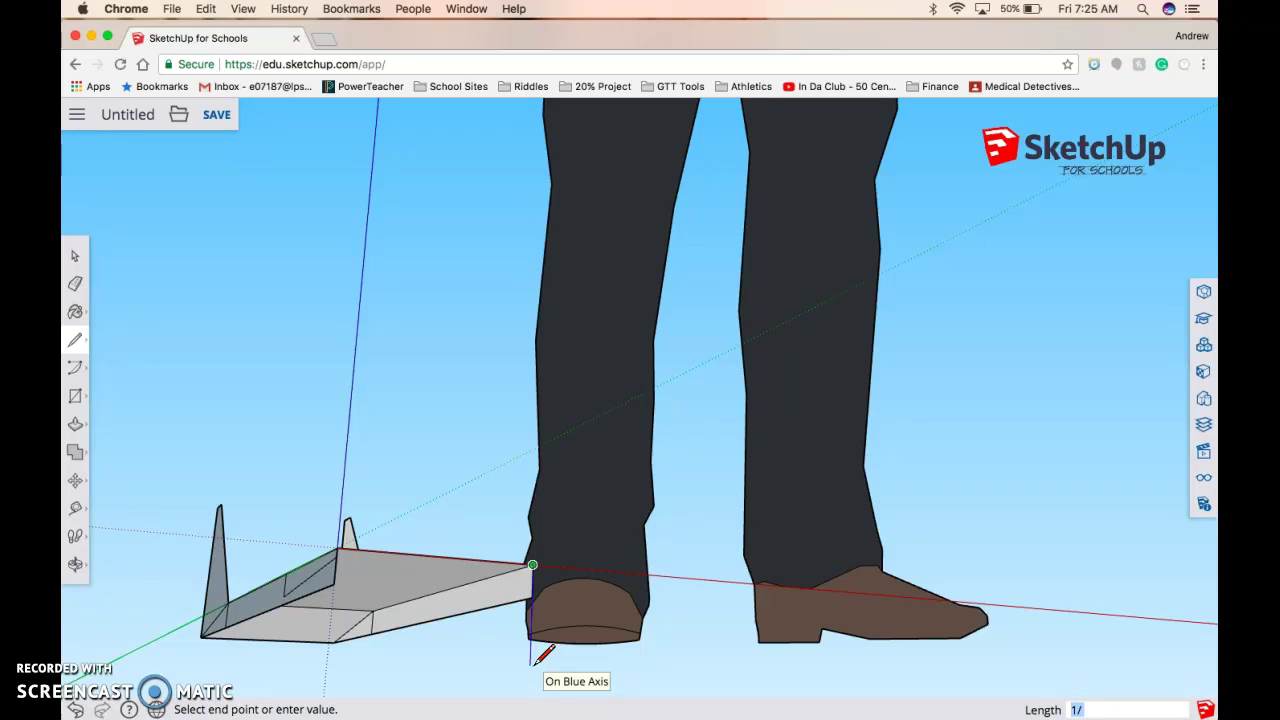
key("Escape")
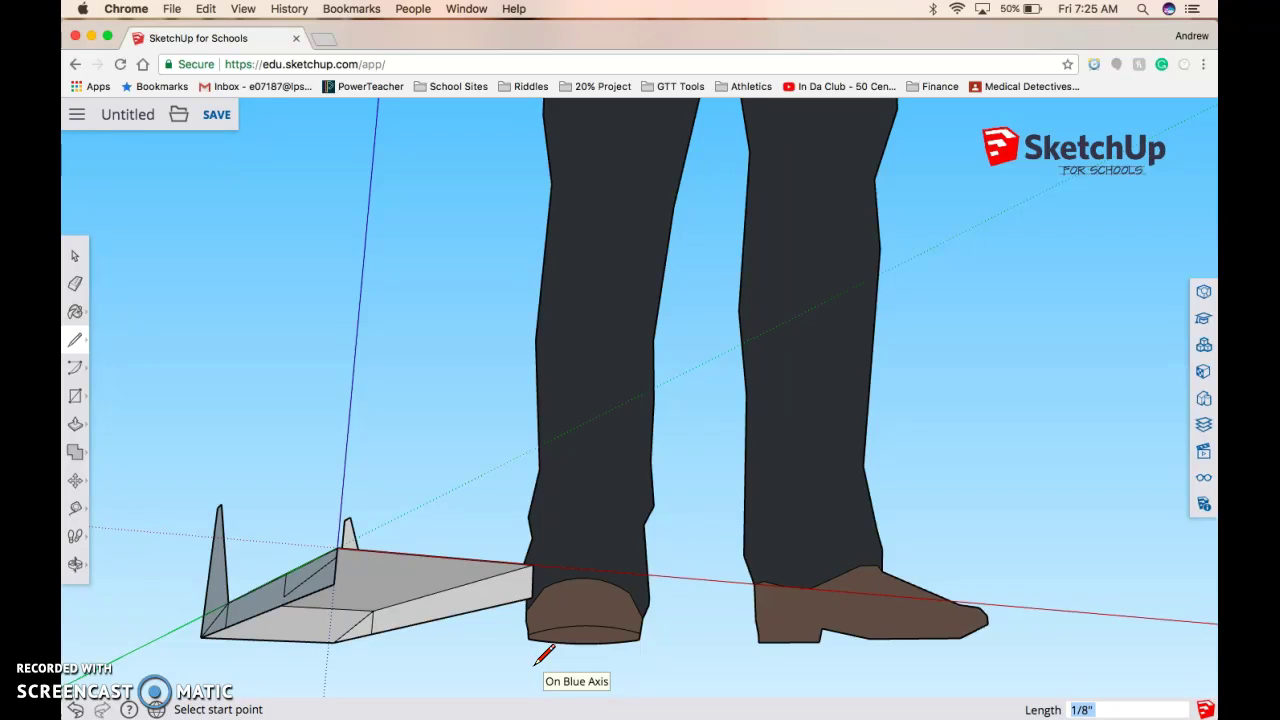
left_click(532, 566)
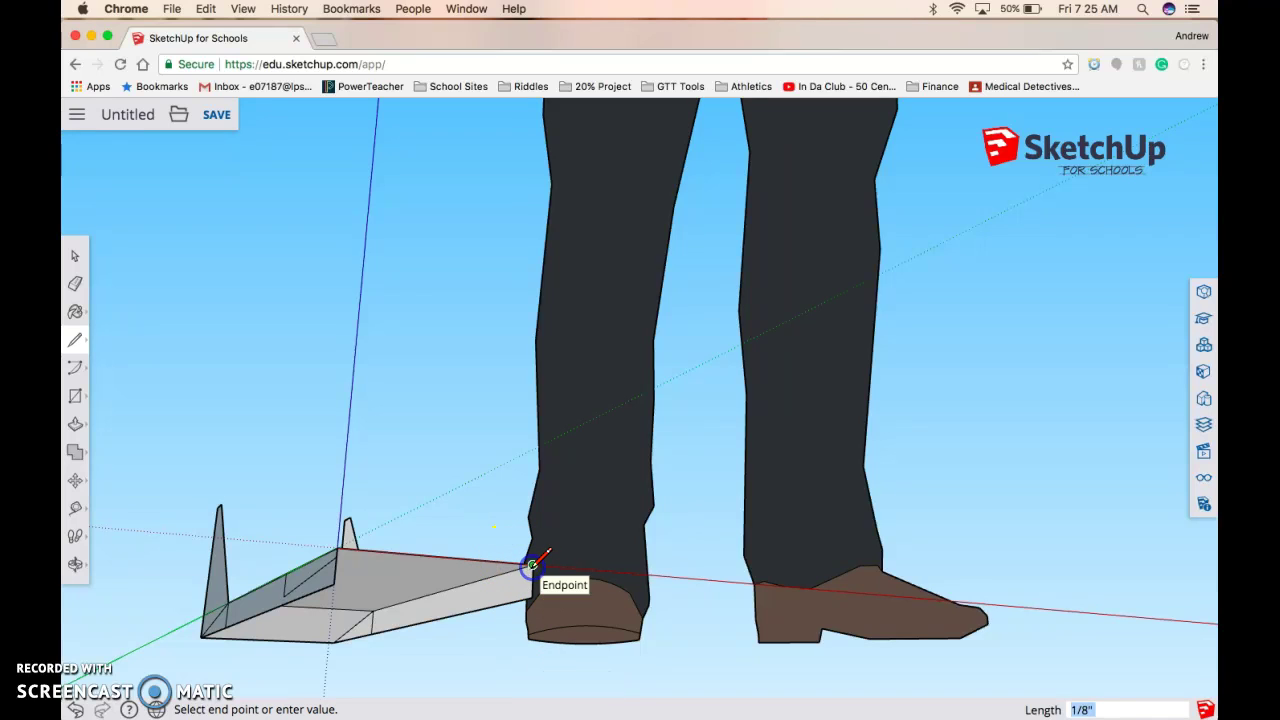
left_click(468, 581)
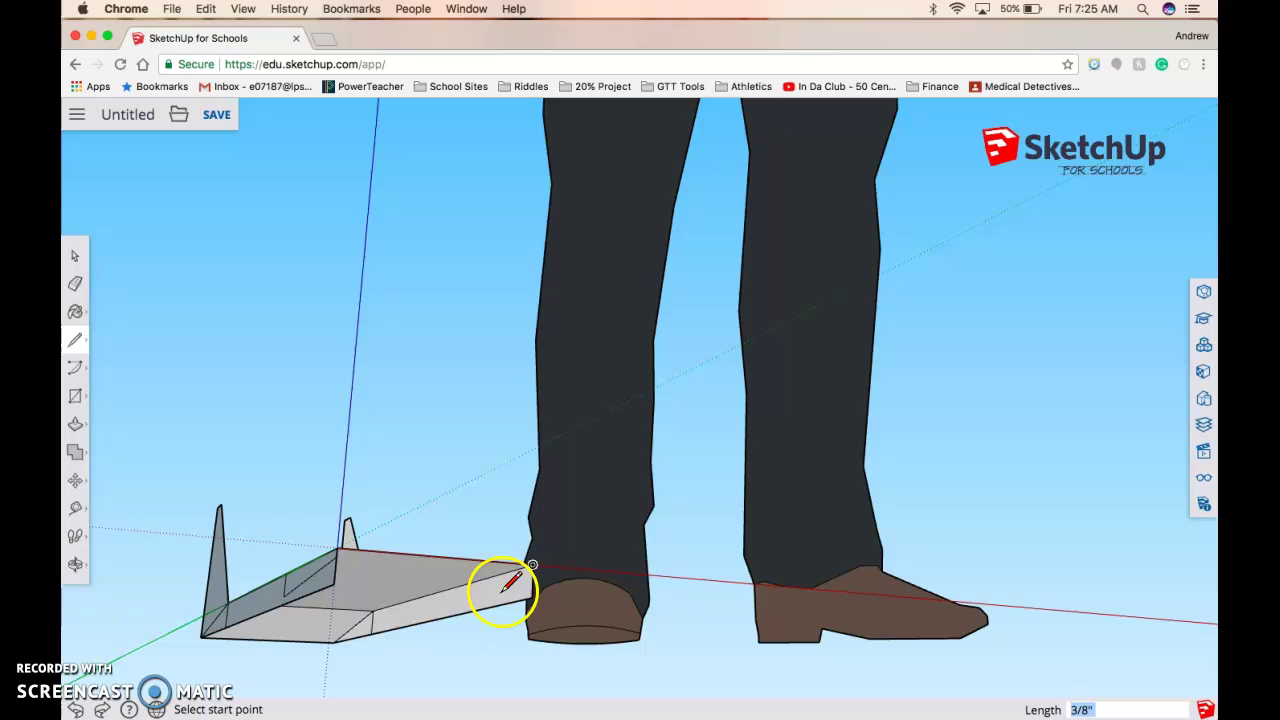
Step: Draw a vertical line down the side face and a diagonal from it to the front corner
left_click(532, 565)
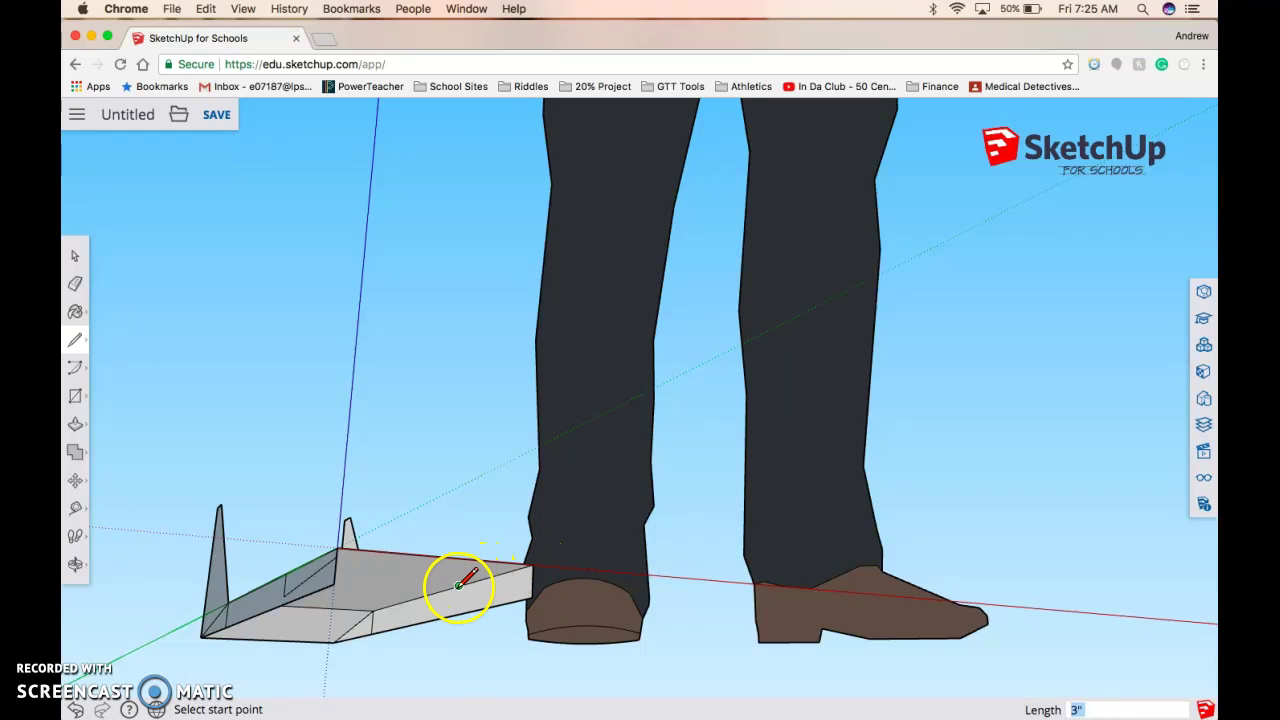
left_click(458, 585)
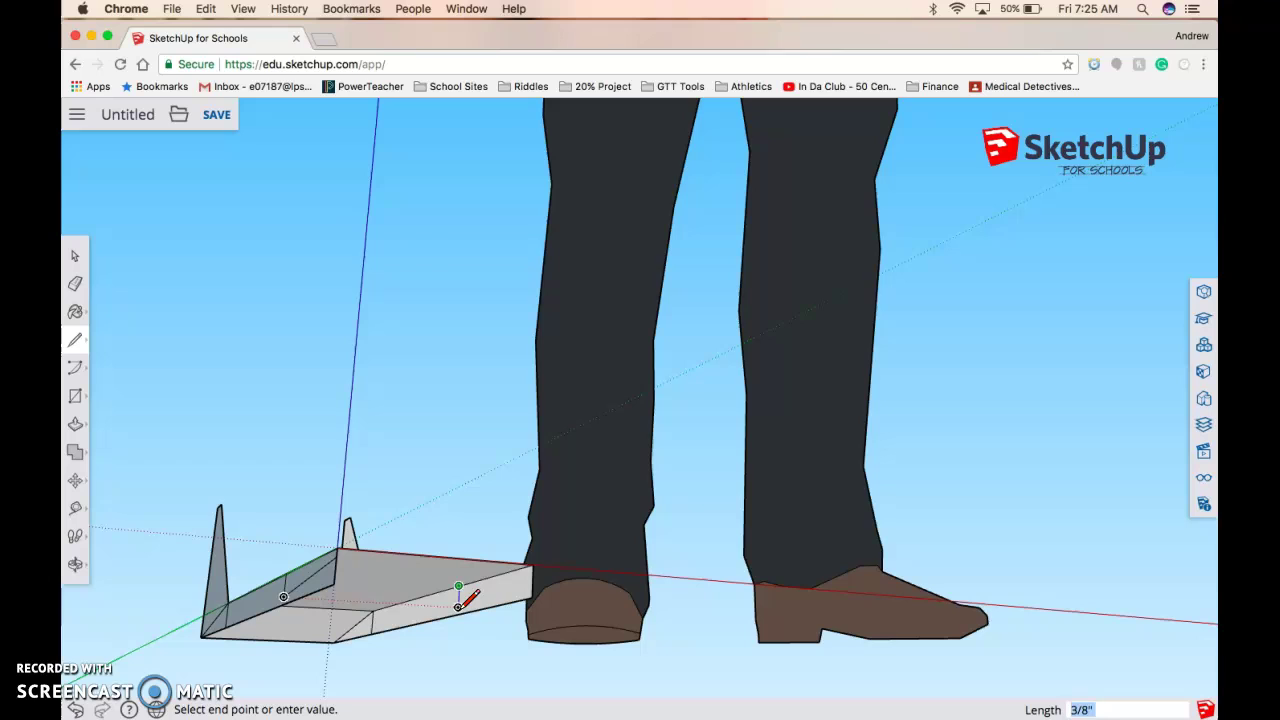
left_click(461, 648)
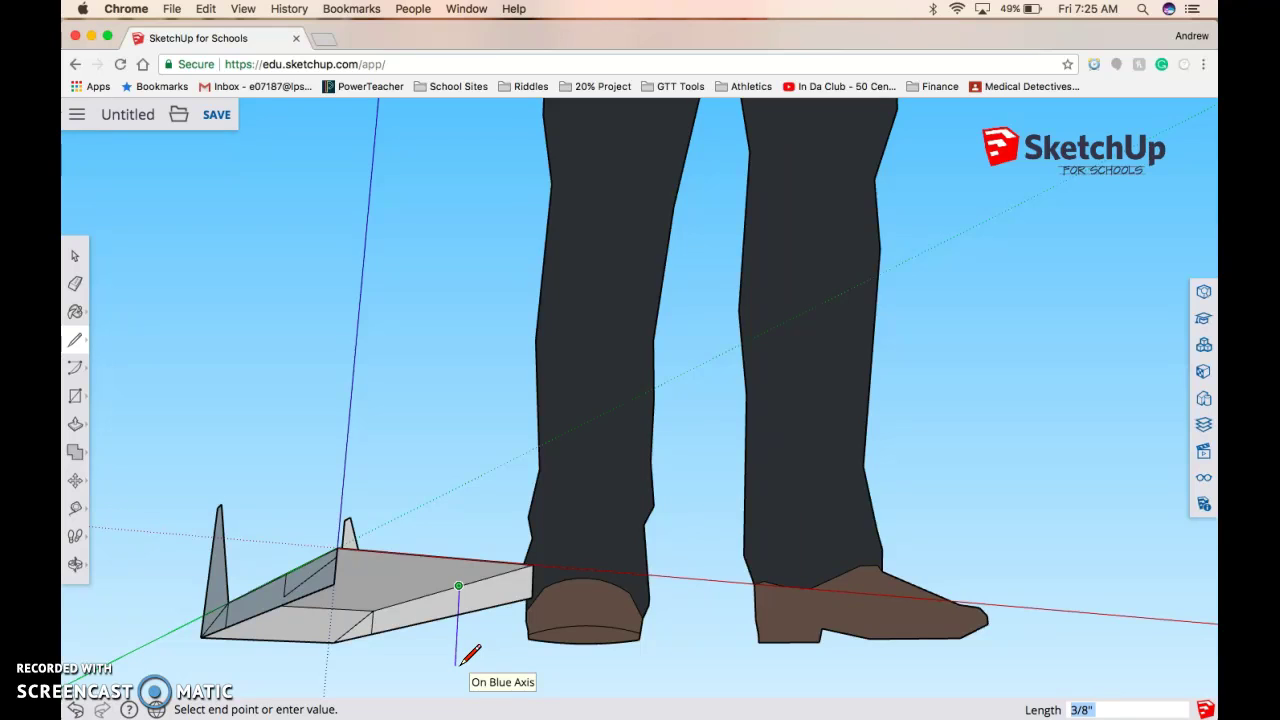
mouse_move(463, 662)
left_mouse_down()
mouse_move(509, 525)
mouse_move(531, 586)
mouse_move(533, 571)
left_mouse_up()
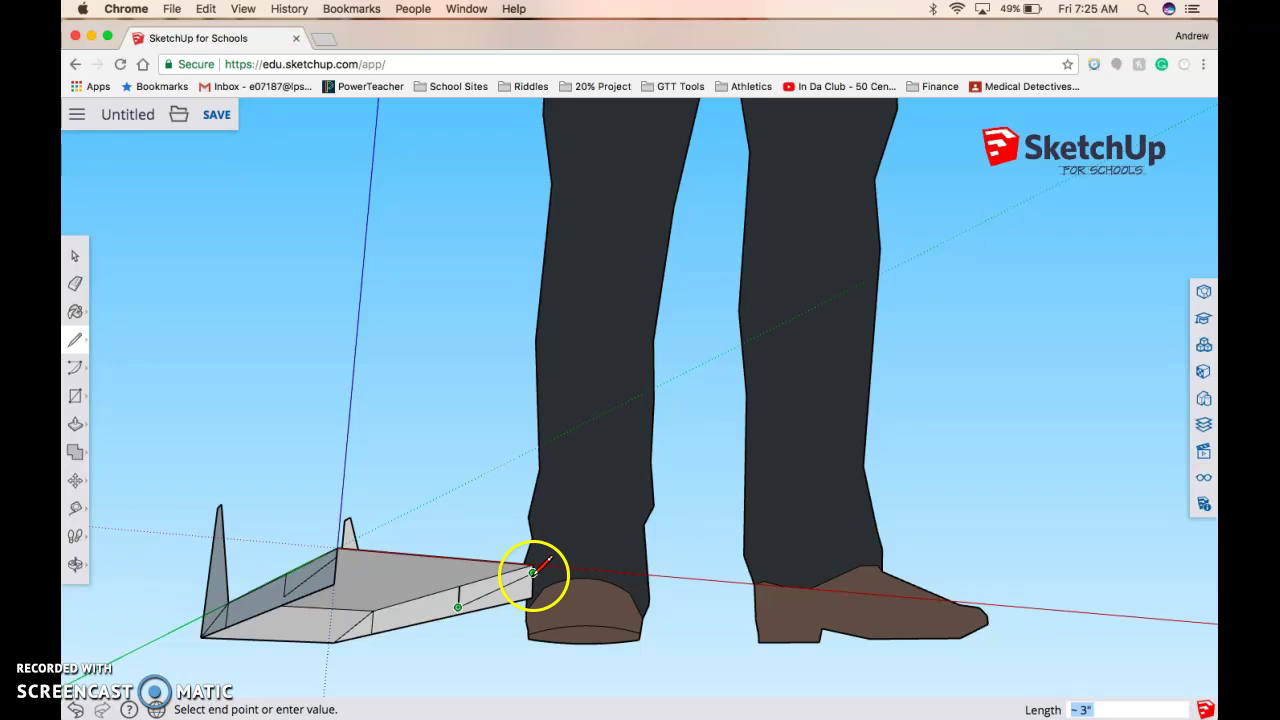
Step: Draw a line from the skimmer's back-left corner to the front corner, closing the slanted wedge face
left_click(533, 572)
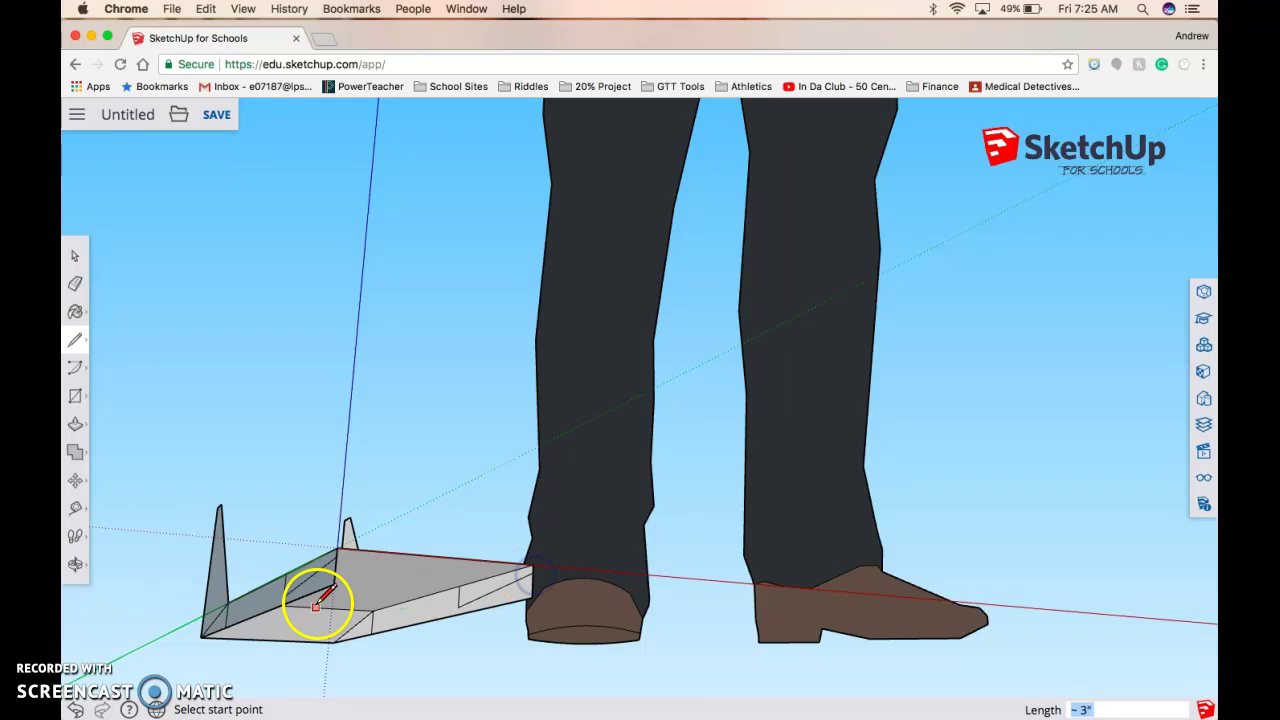
mouse_move(284, 596)
left_mouse_down()
mouse_move(457, 607)
mouse_move(349, 586)
mouse_move(371, 571)
mouse_move(495, 575)
left_mouse_up()
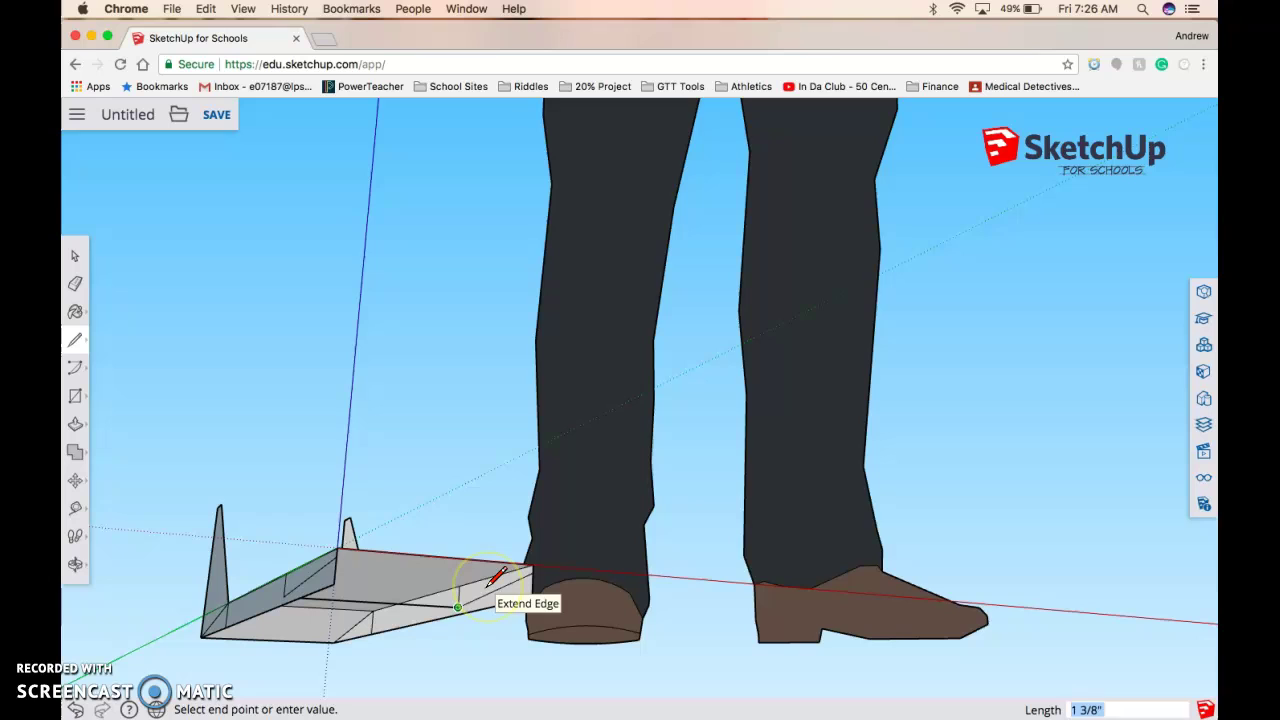
left_click(456, 591)
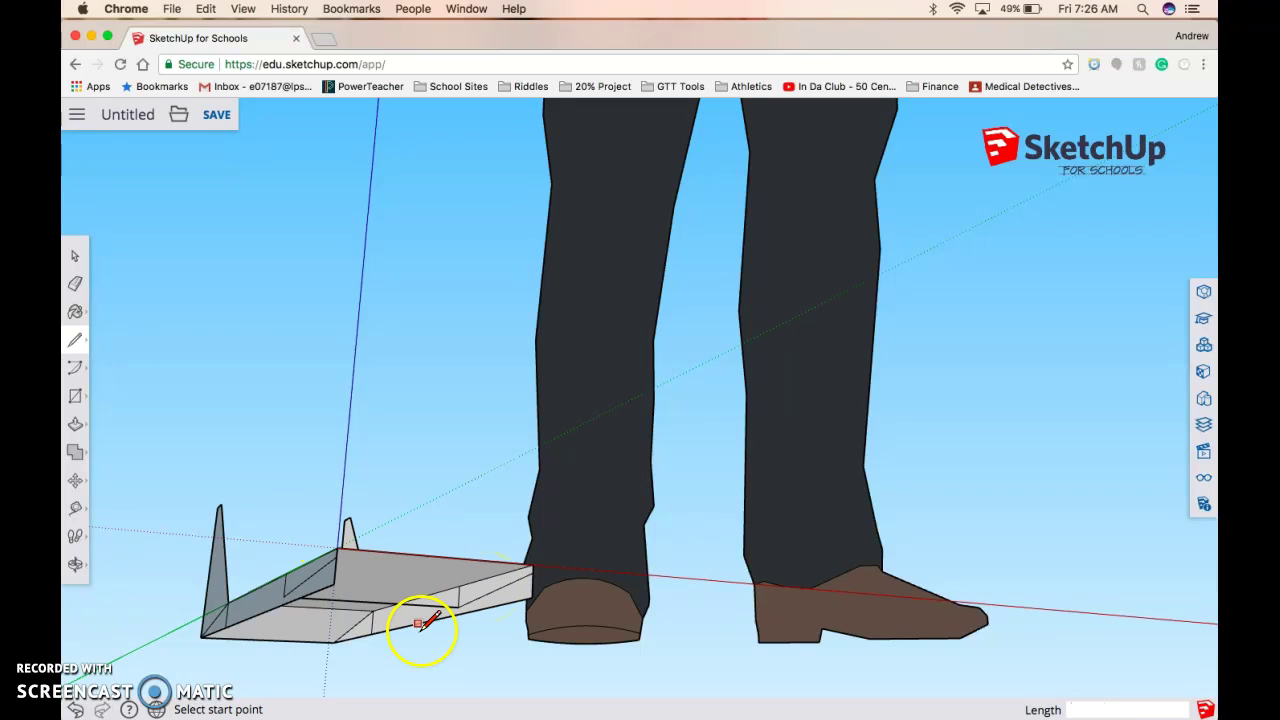
left_click(338, 553)
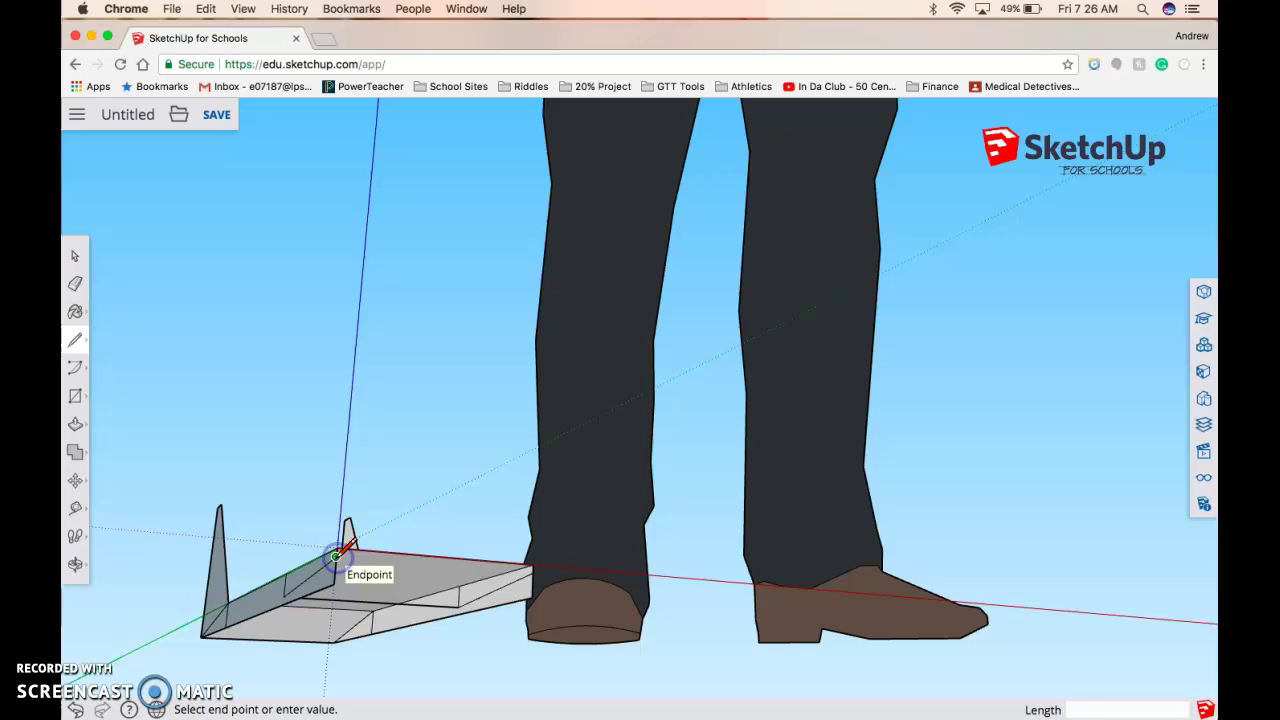
left_click(531, 571)
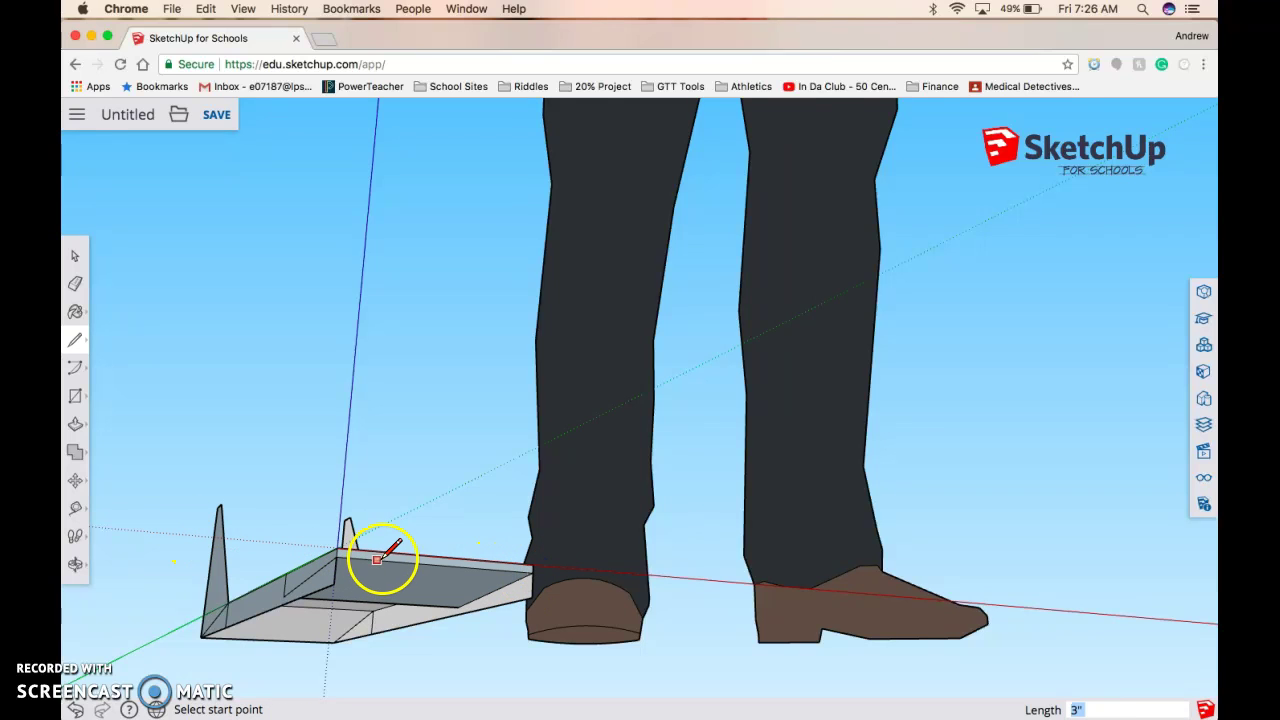
Step: Erase the slanted wedge face from the skimmer's top
scroll(385, 558, "up", 2)
scroll(385, 558, "up", 2)
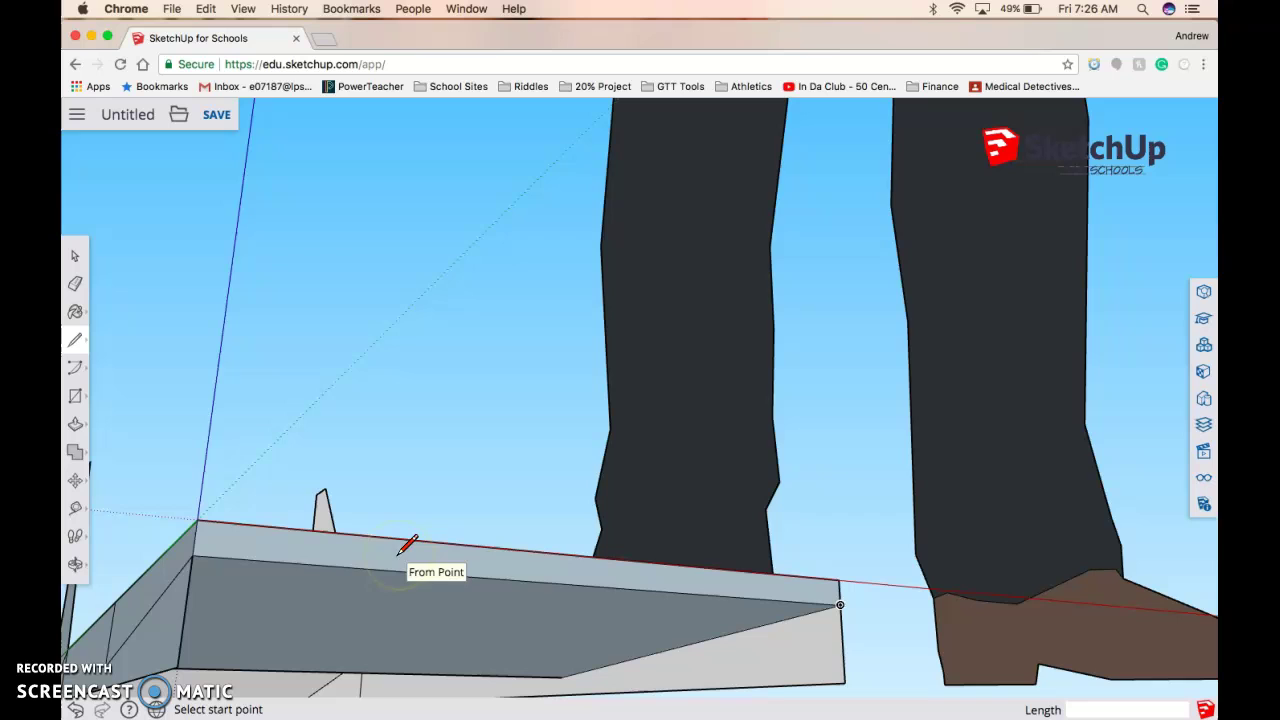
right_click(399, 553)
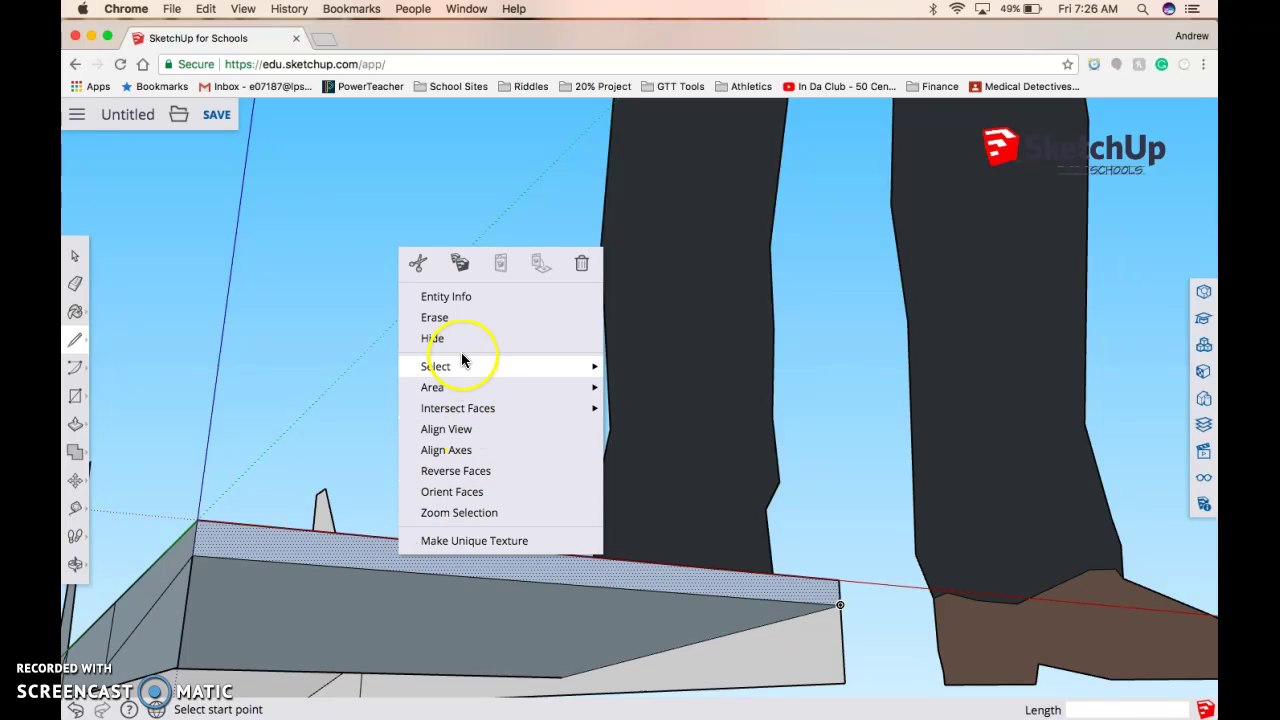
left_click(459, 318)
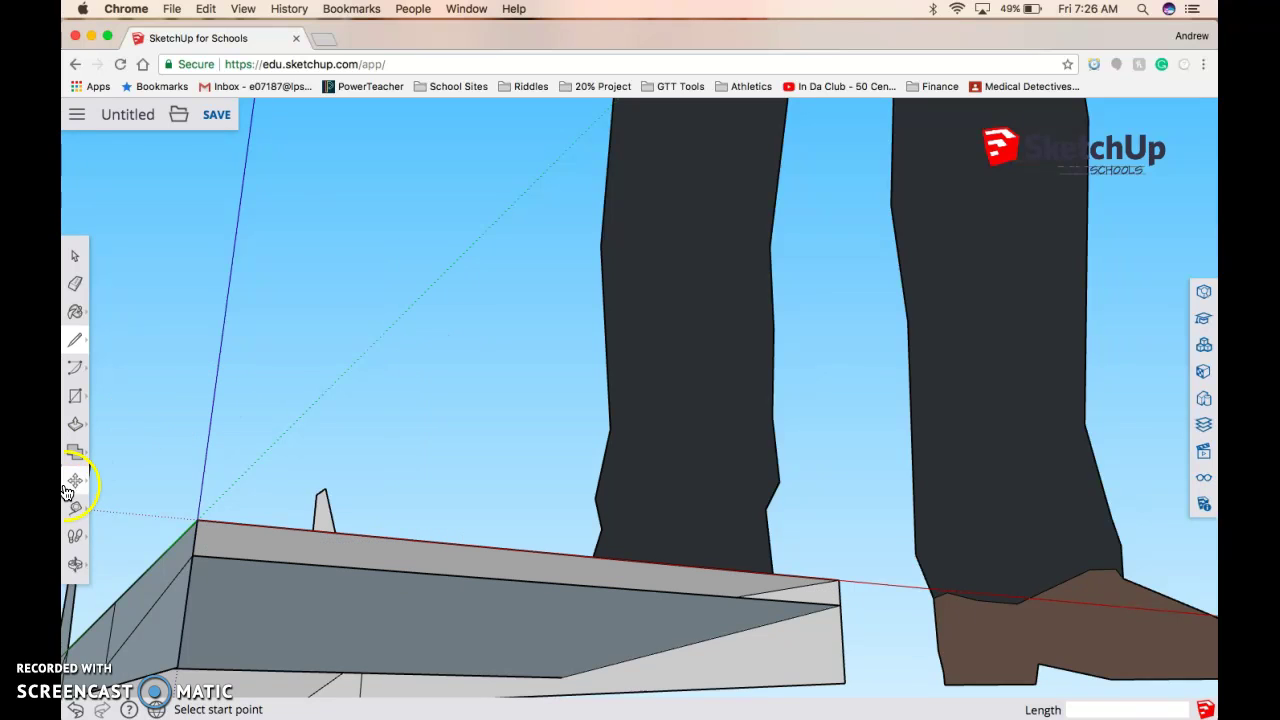
left_click(78, 567)
Step: Orbit to view the skimmer from above and hide a stray edge on its side
left_click_drag(486, 466, 478, 583)
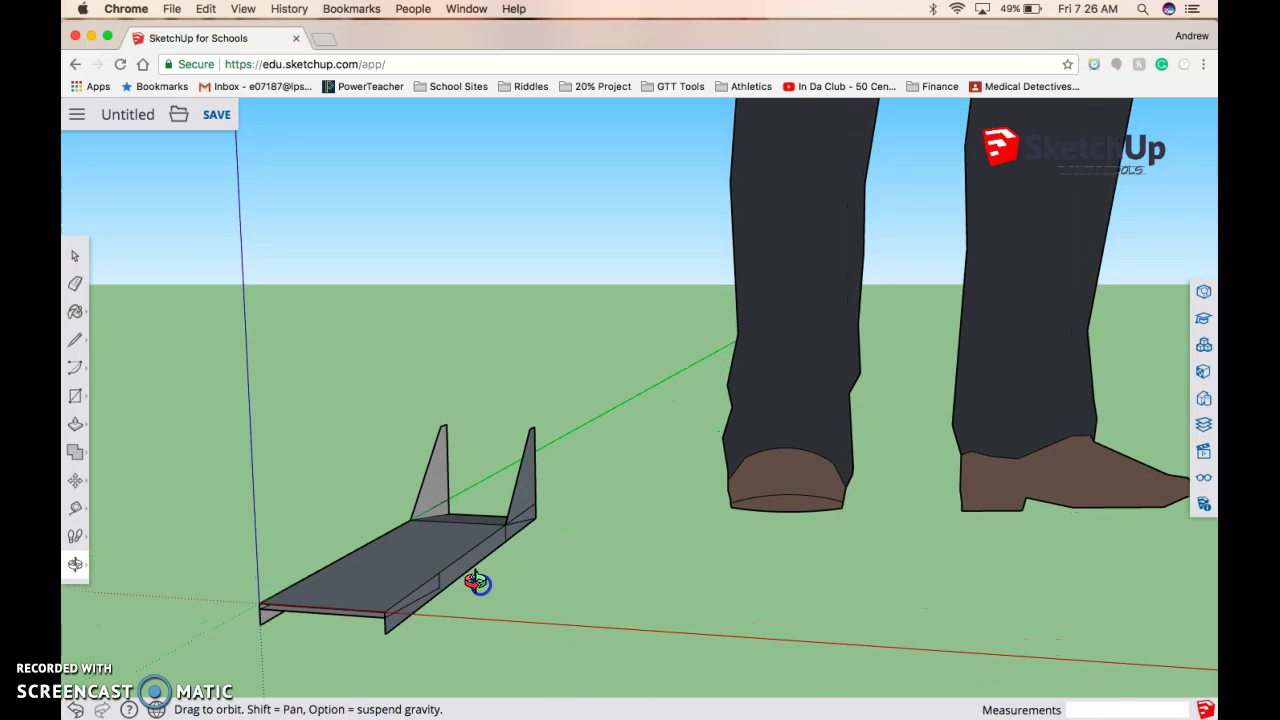
left_click(75, 256)
scroll(434, 592, "up", 4)
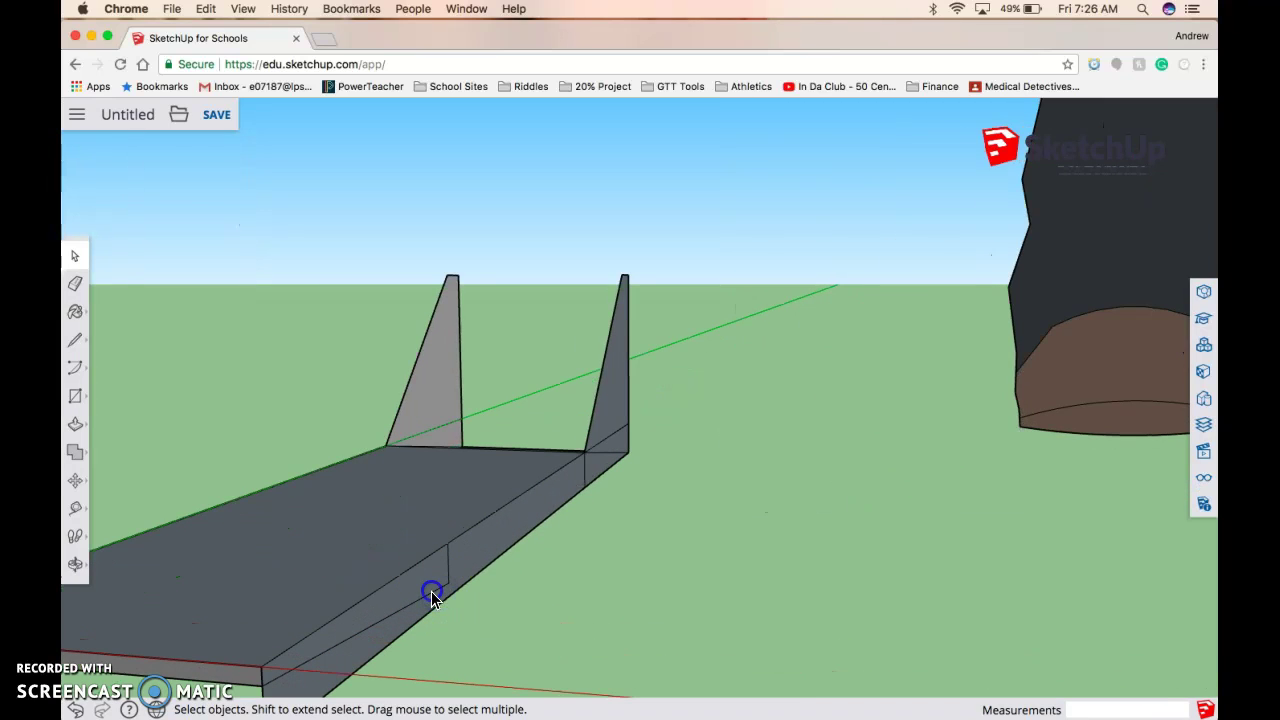
left_click(432, 594)
right_click(430, 592)
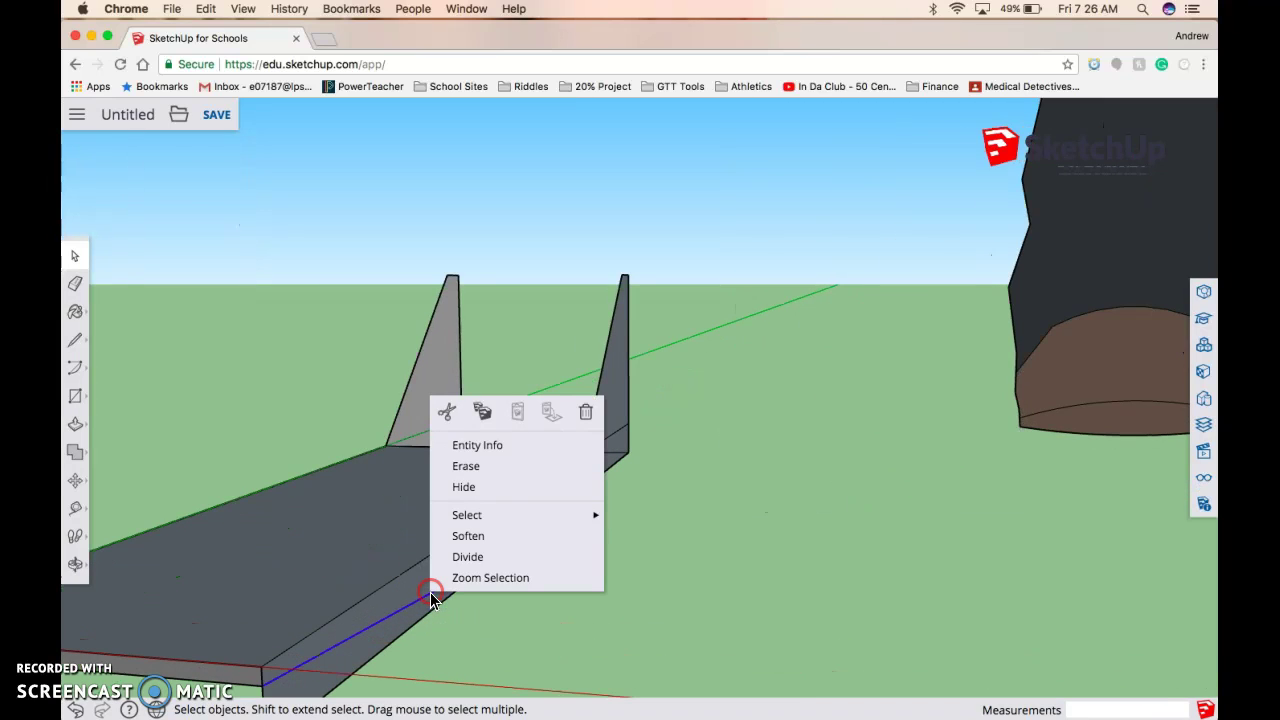
left_click(466, 486)
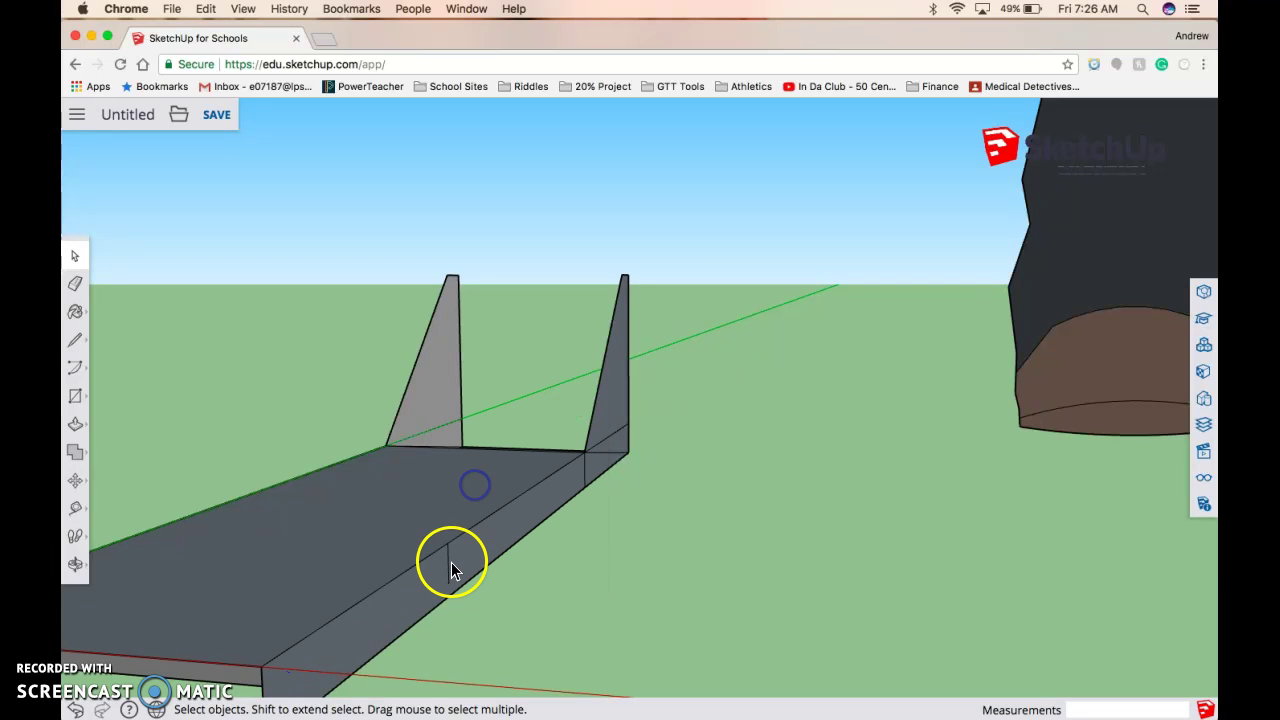
Step: Hide another stray edge and a corner edge on the skimmer
left_click(449, 567)
right_click(449, 566)
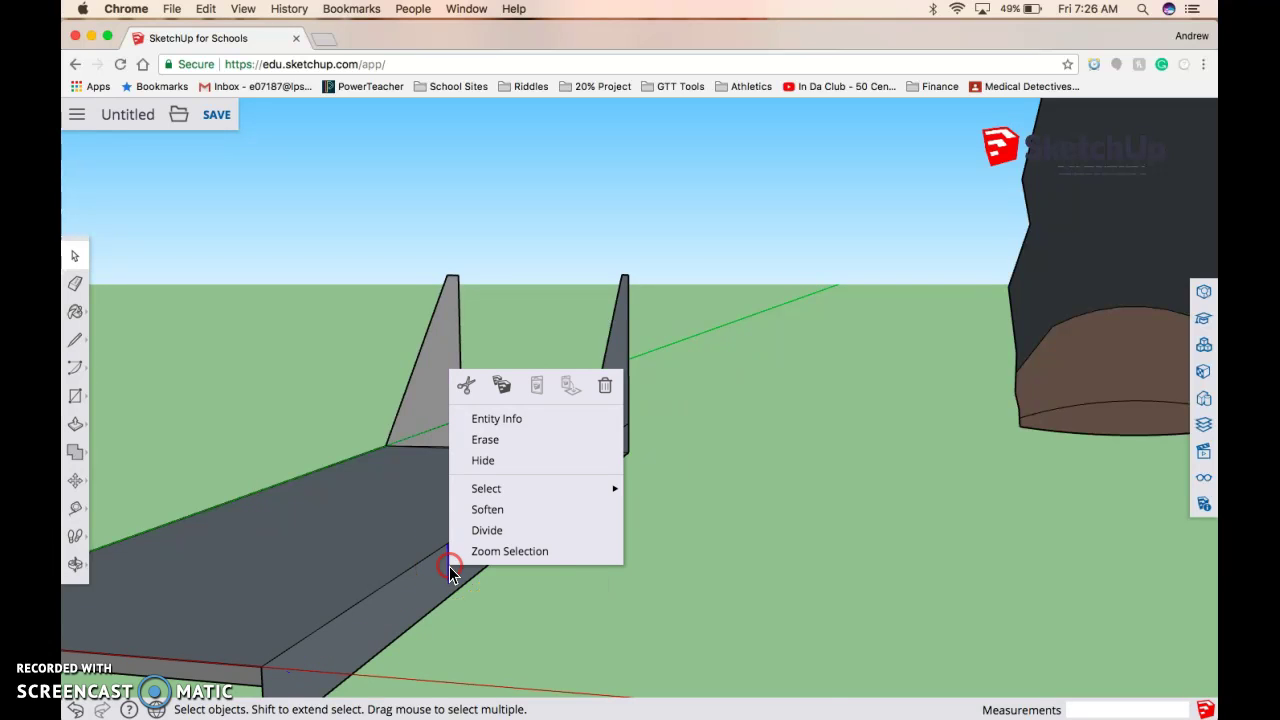
left_click(500, 459)
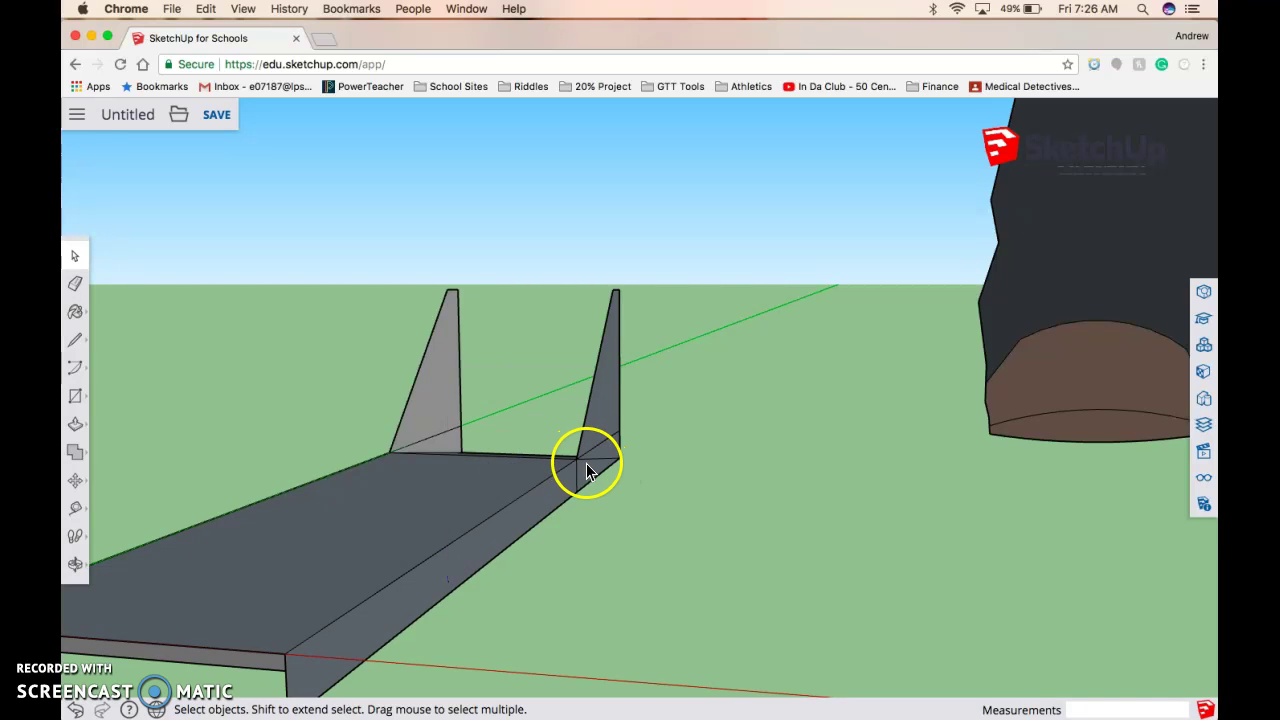
right_click(575, 475)
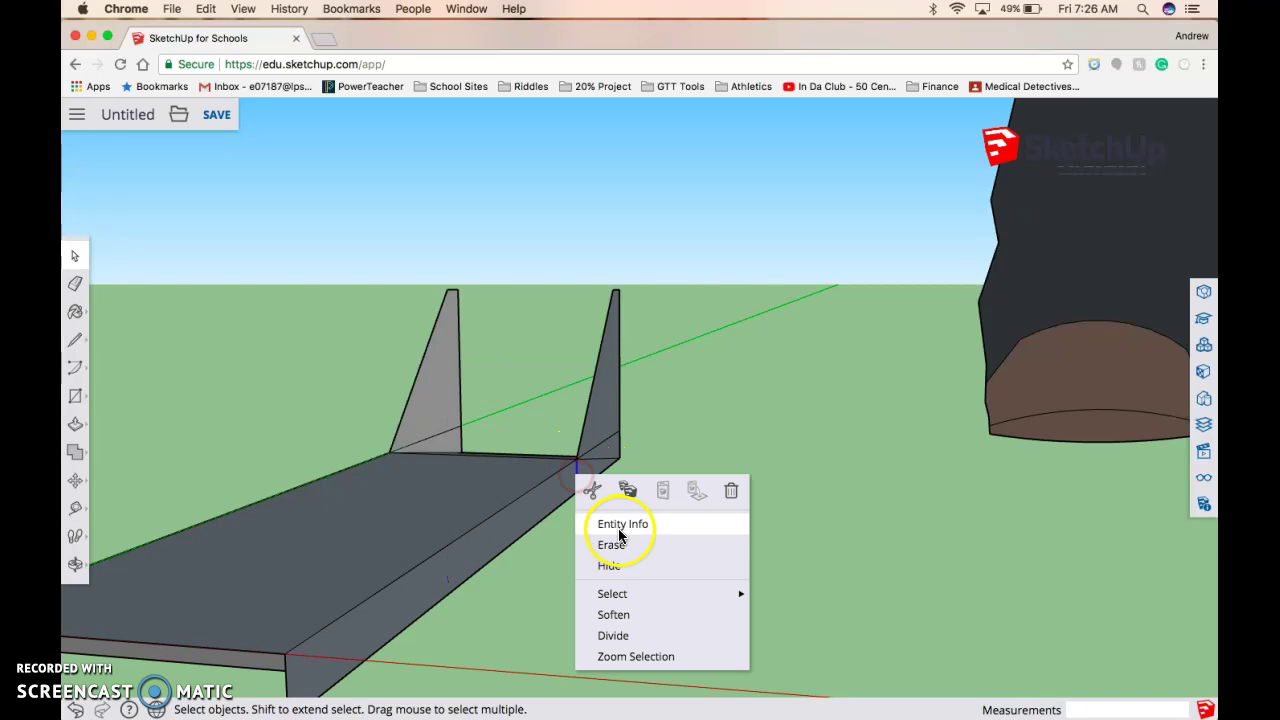
left_click(623, 563)
Step: Hide the two corner edges beside the tail fin and the tray's back edge
left_click(595, 455)
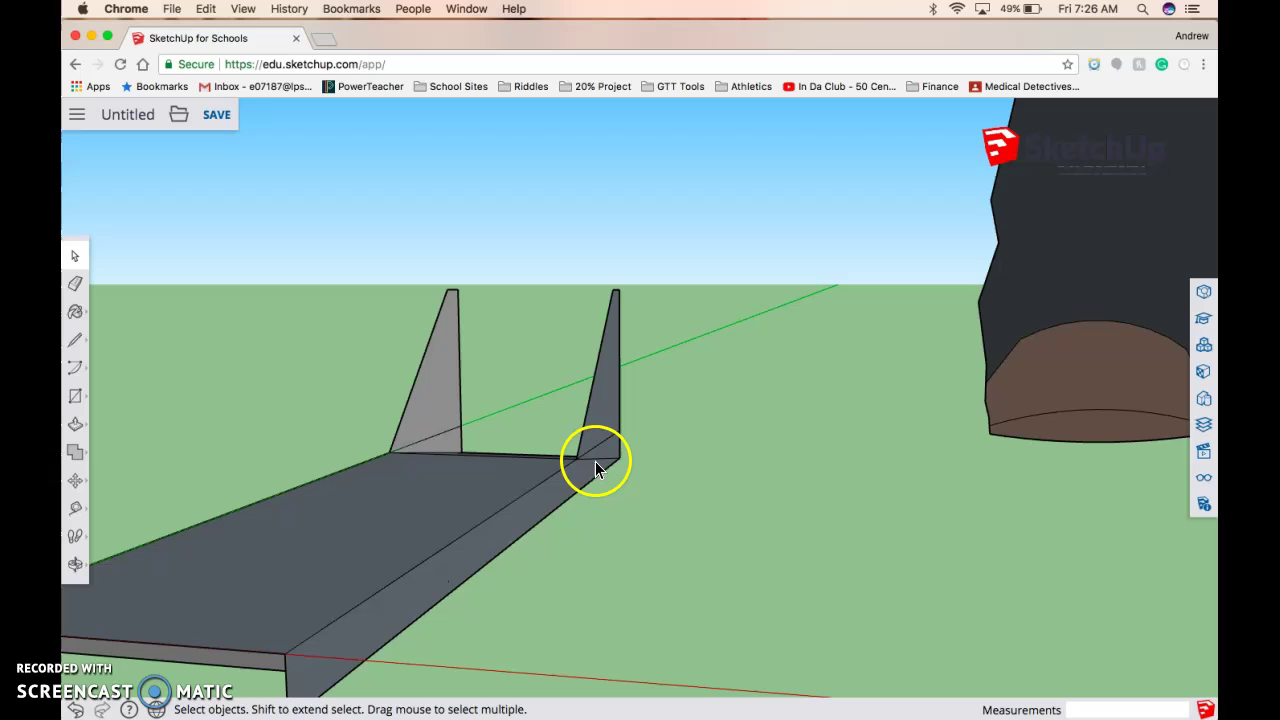
right_click(595, 460)
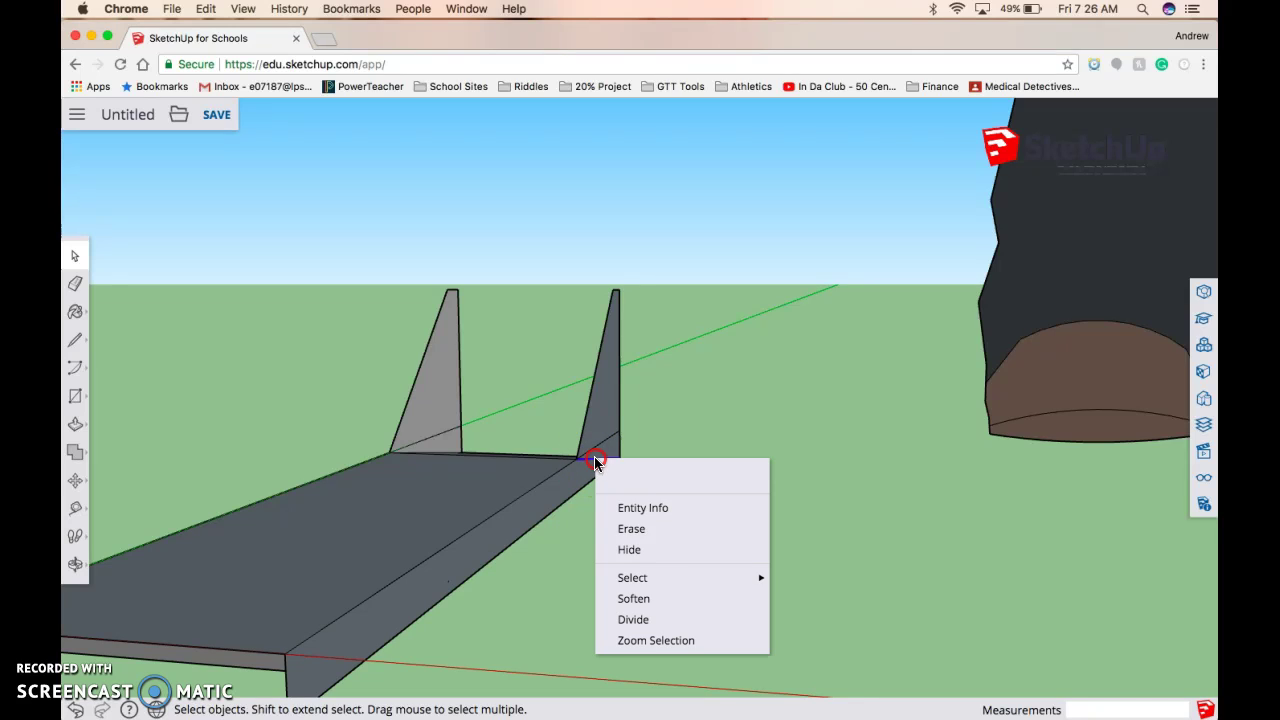
left_click(629, 549)
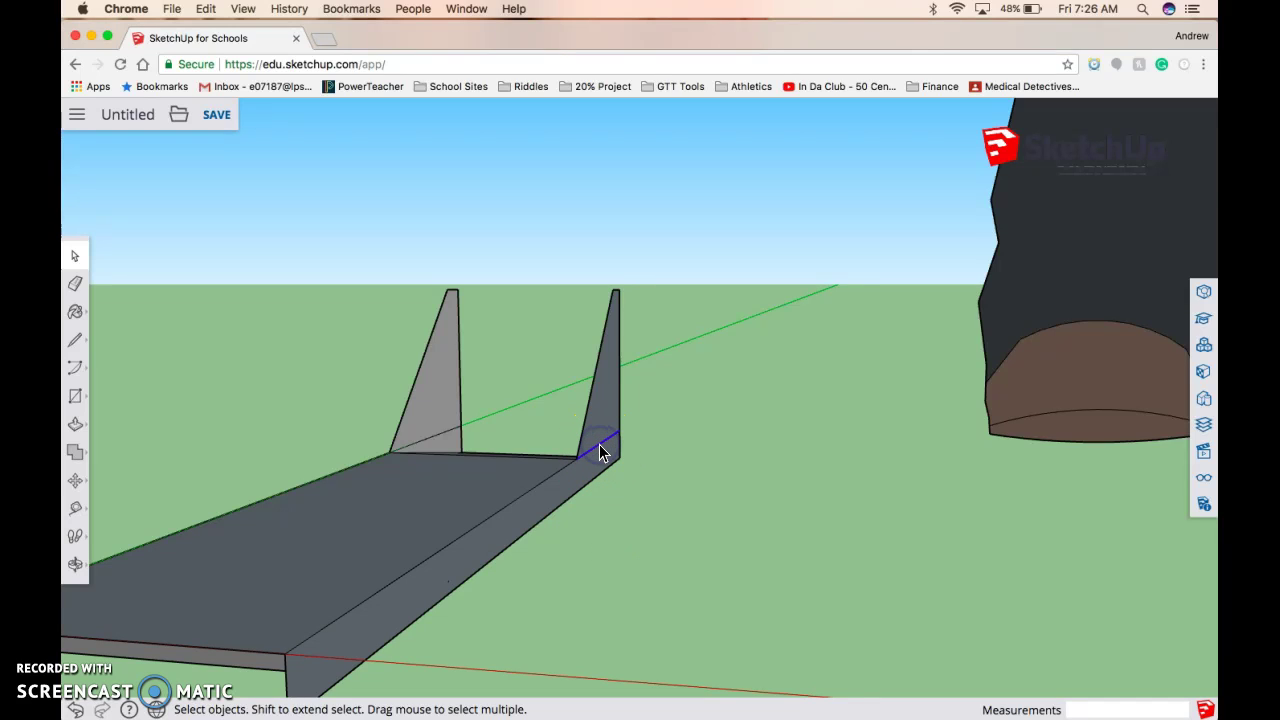
right_click(599, 450)
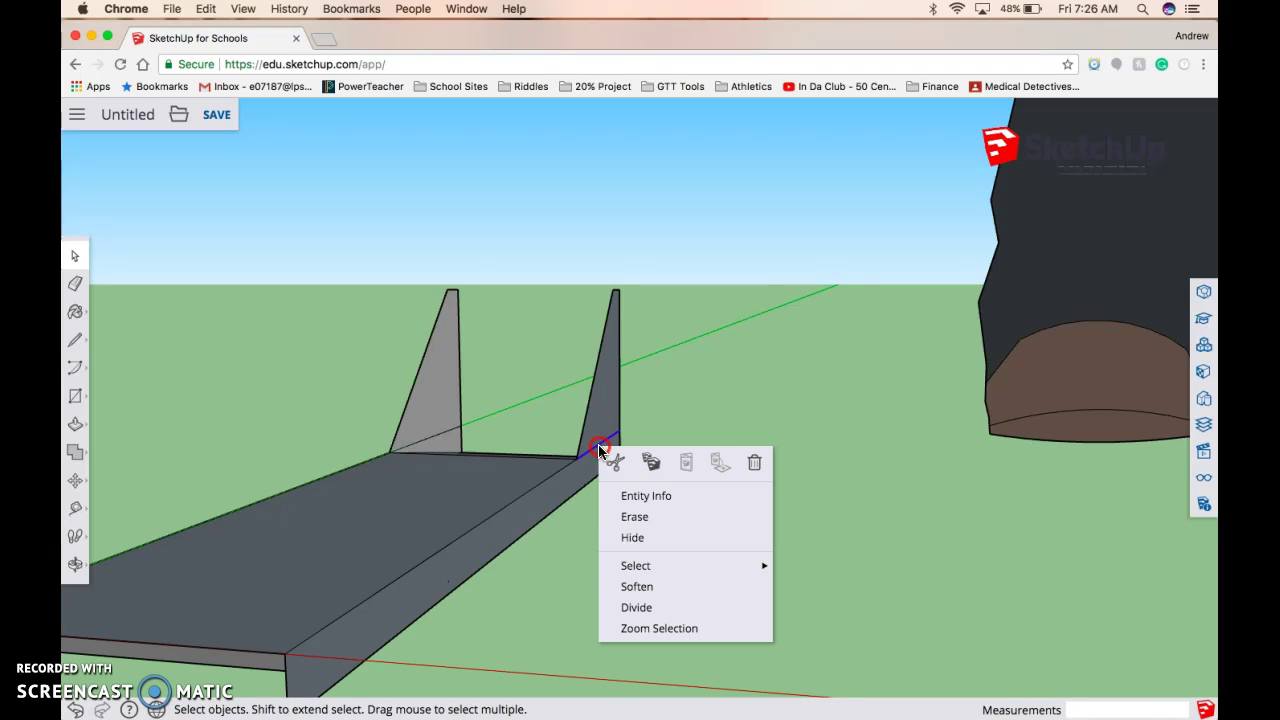
left_click(631, 538)
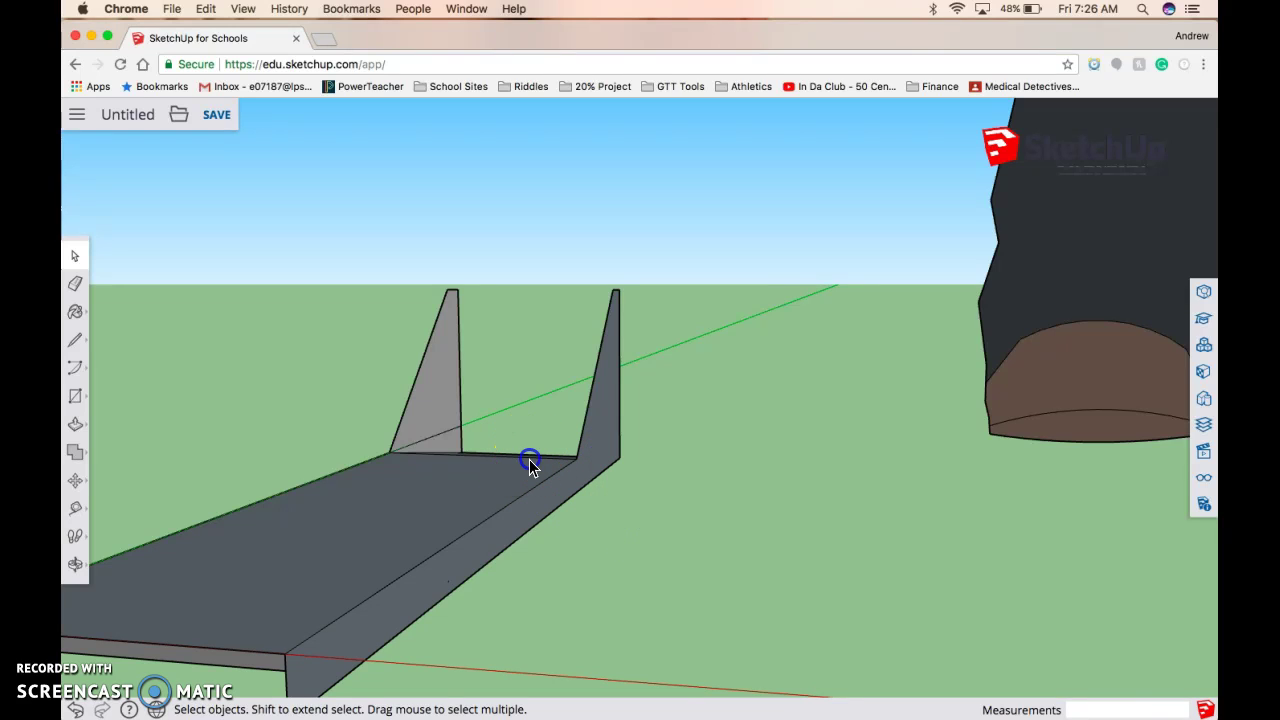
left_click(530, 459)
right_click(530, 459)
left_click(565, 550)
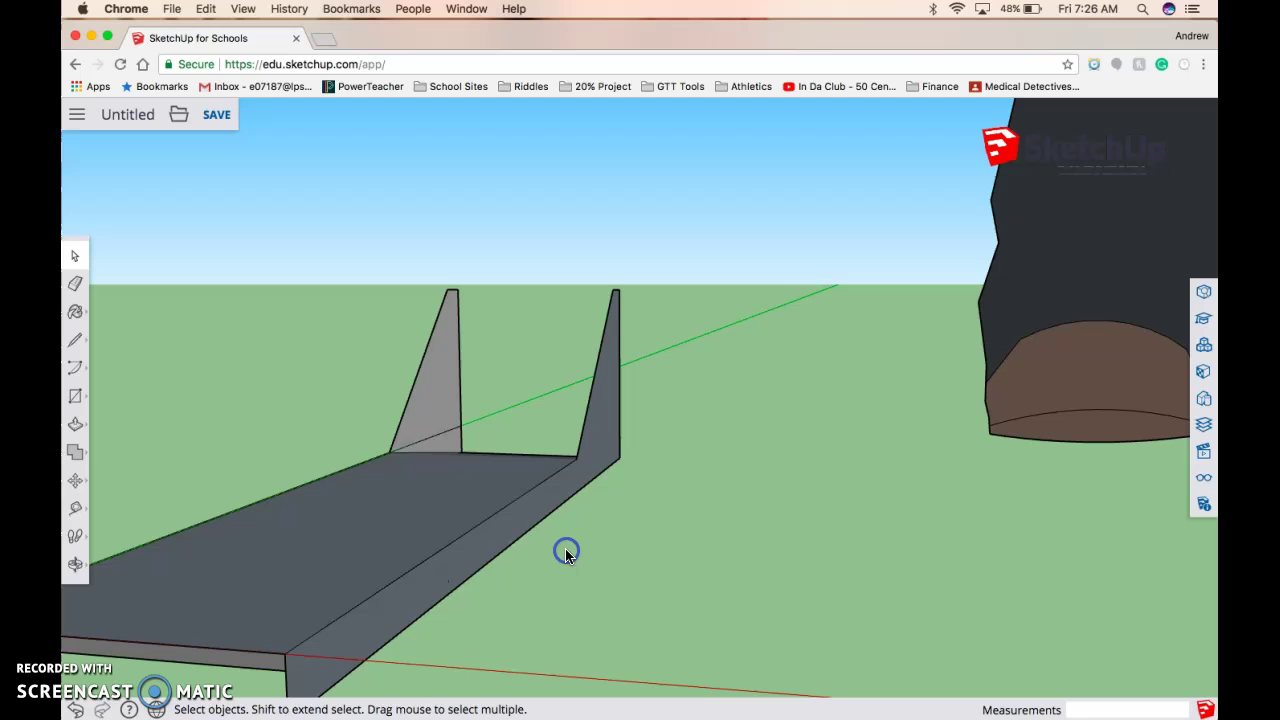
Step: Orbit to a side view and hide the side-wall edge and the diagonal line across it
left_click(76, 565)
left_click_drag(308, 542, 834, 473)
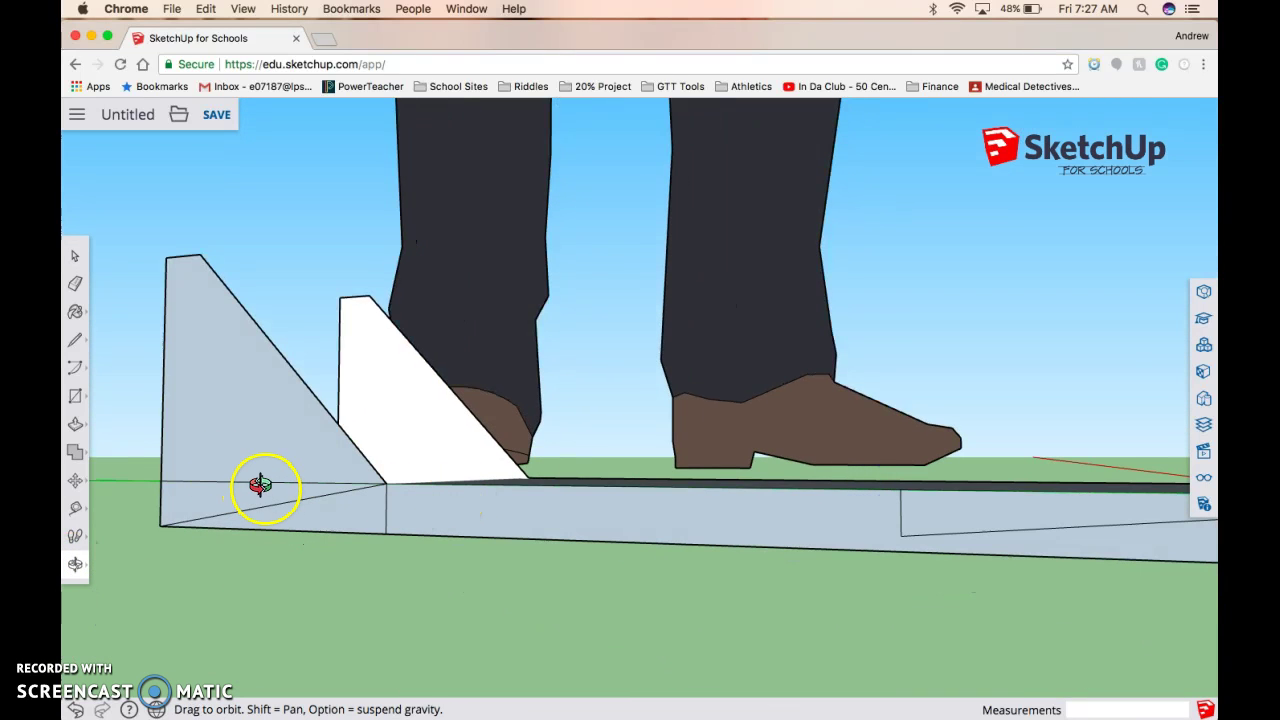
left_click(76, 258)
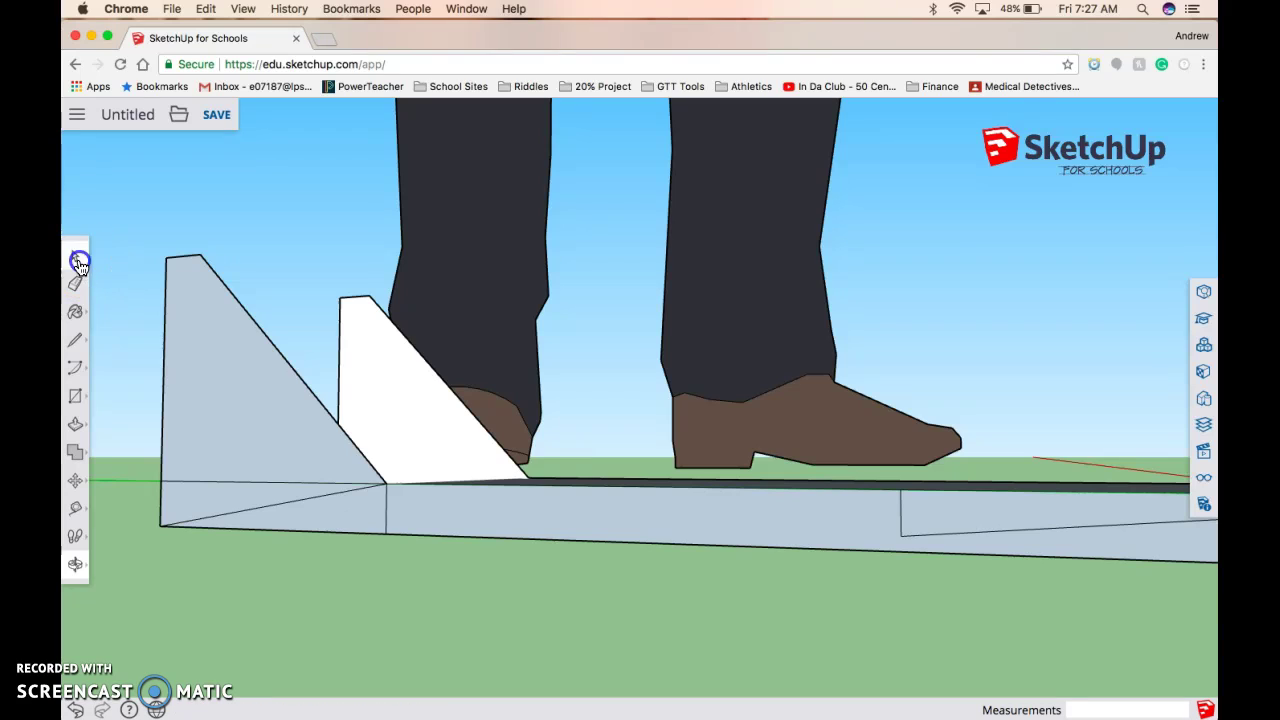
right_click(237, 483)
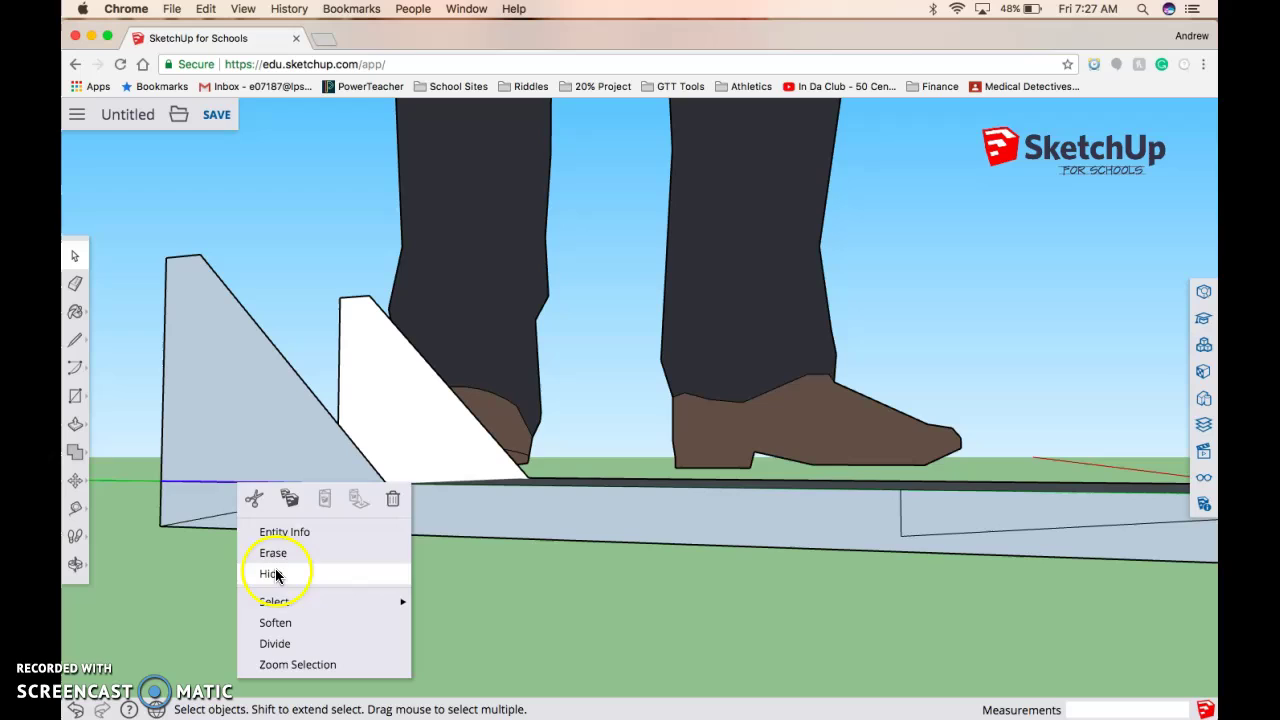
left_click(276, 571)
left_click(259, 507)
right_click(259, 507)
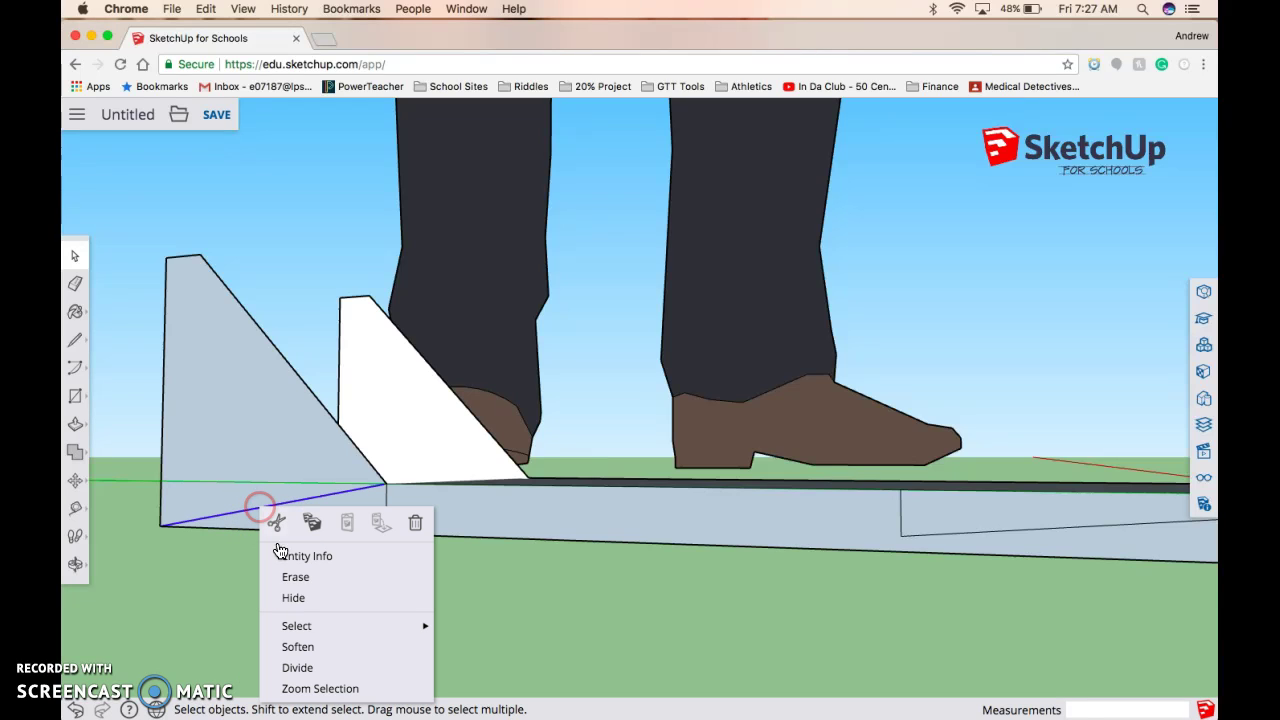
left_click(295, 597)
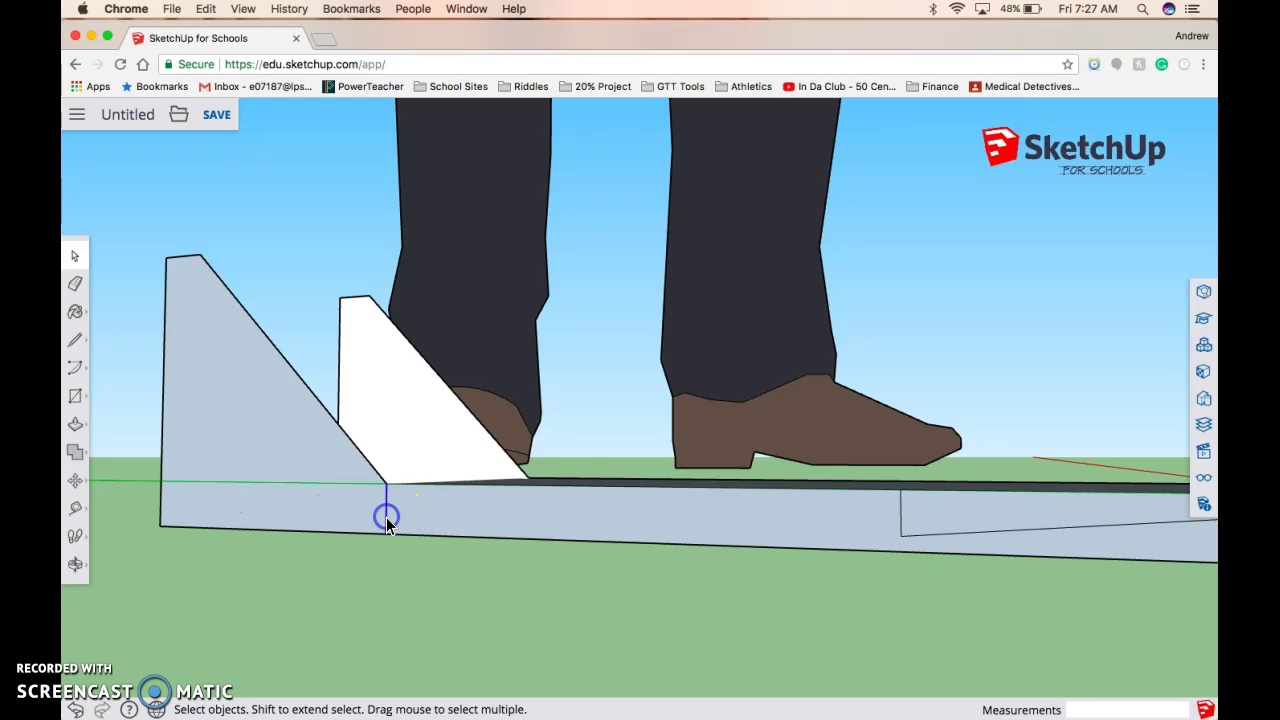
Step: Hide the vertical lines below the fin and near the tail, plus the angled back-corner line
right_click(387, 519)
left_click(423, 606)
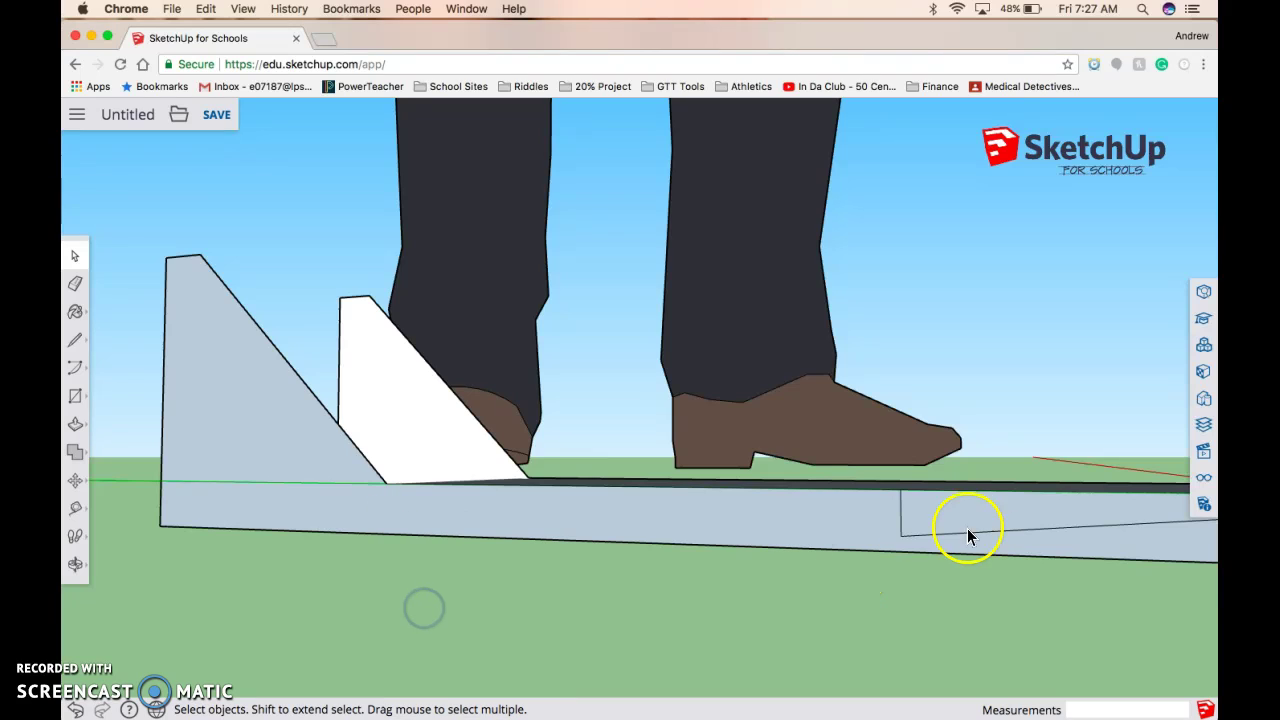
left_click(901, 518)
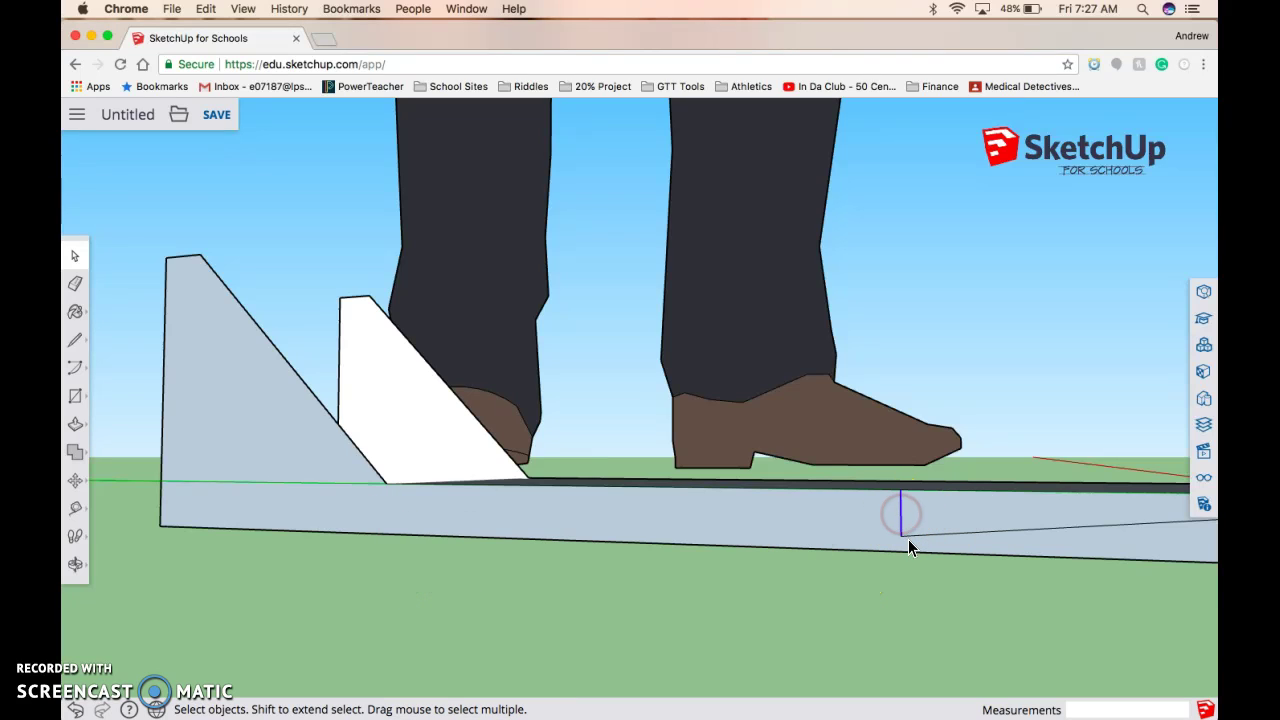
right_click(902, 523)
left_click(937, 607)
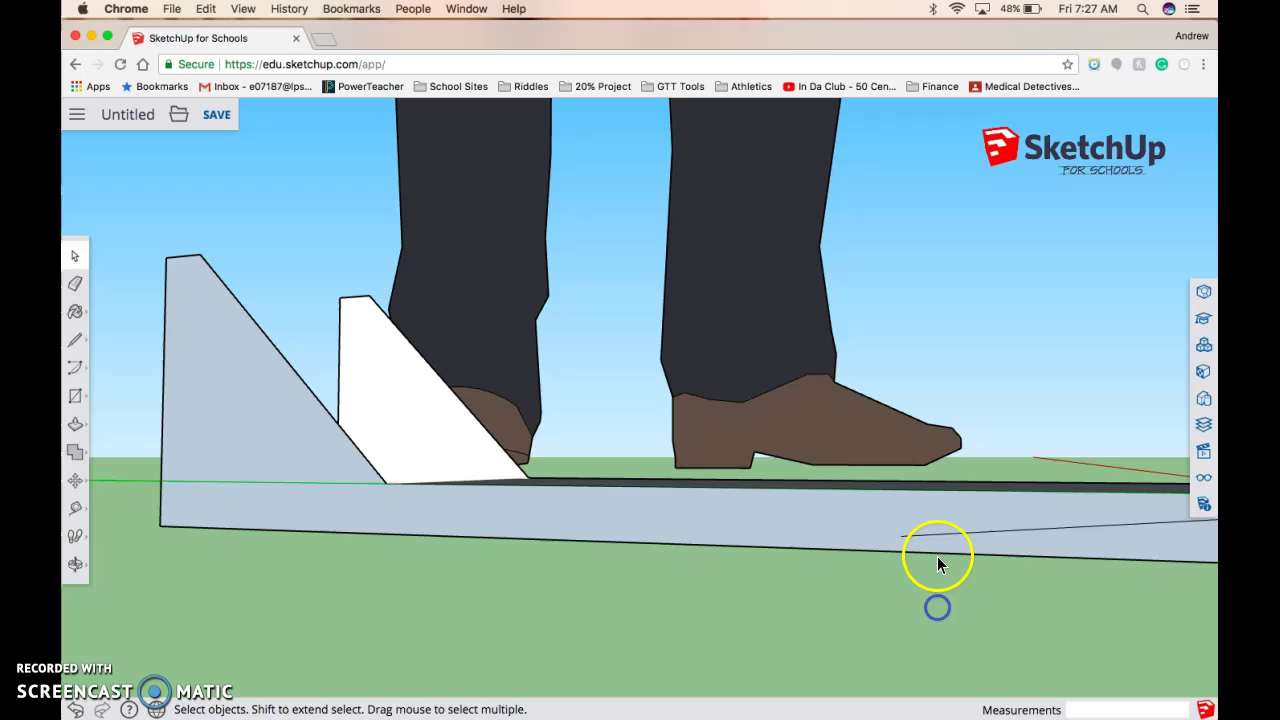
left_click(935, 534)
right_click(935, 534)
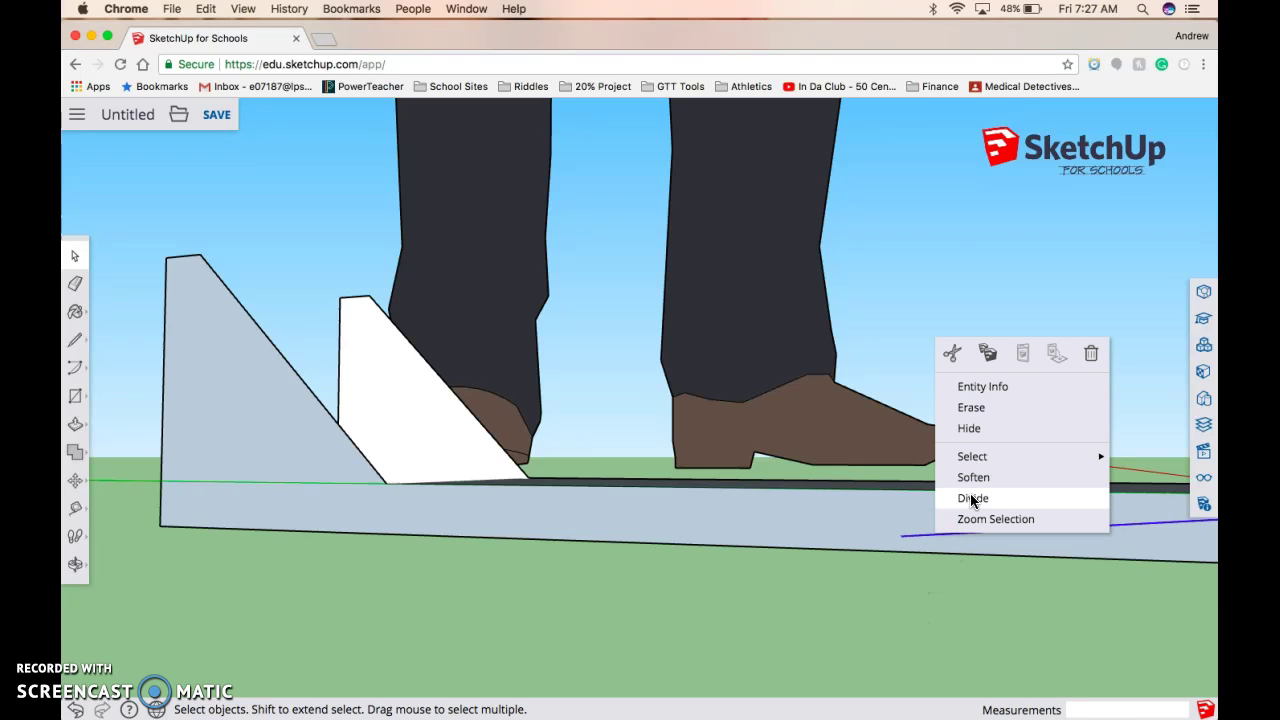
left_click(968, 428)
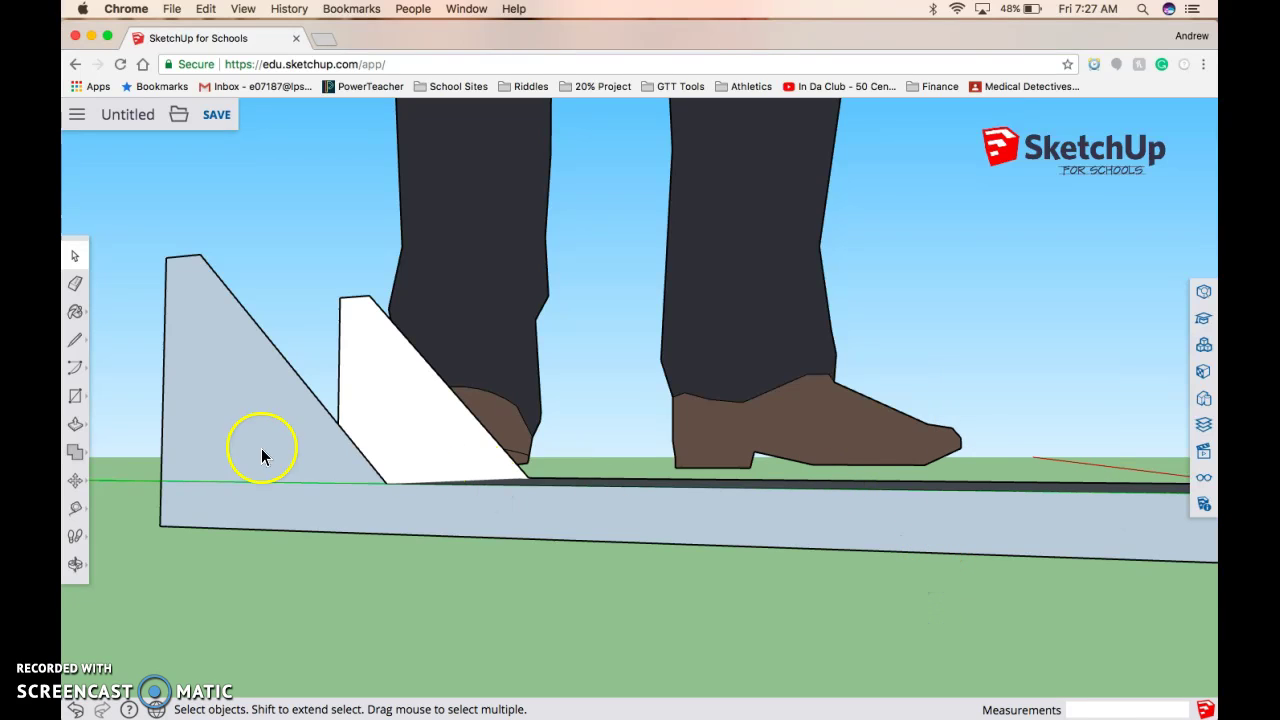
Step: Zoom out, fit the whole model with Zoom Extents, and orbit to look down on the skimmer
scroll(177, 534, "down", 5)
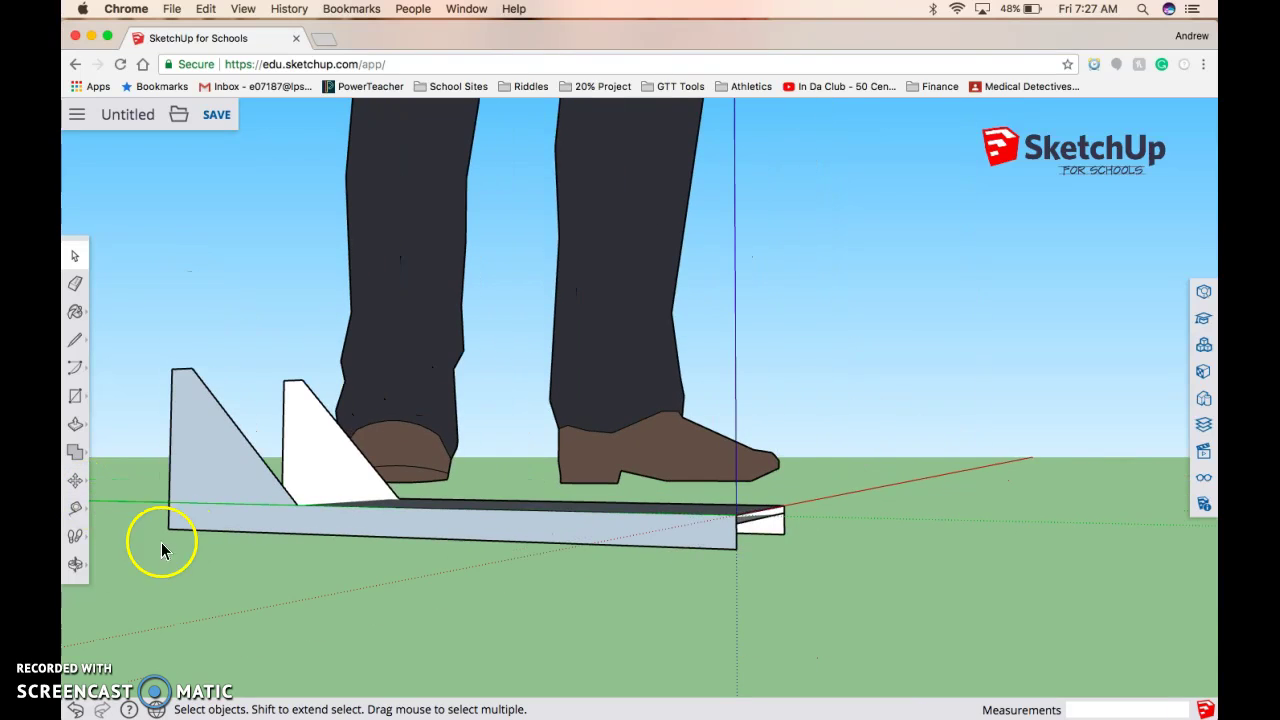
left_click(73, 564)
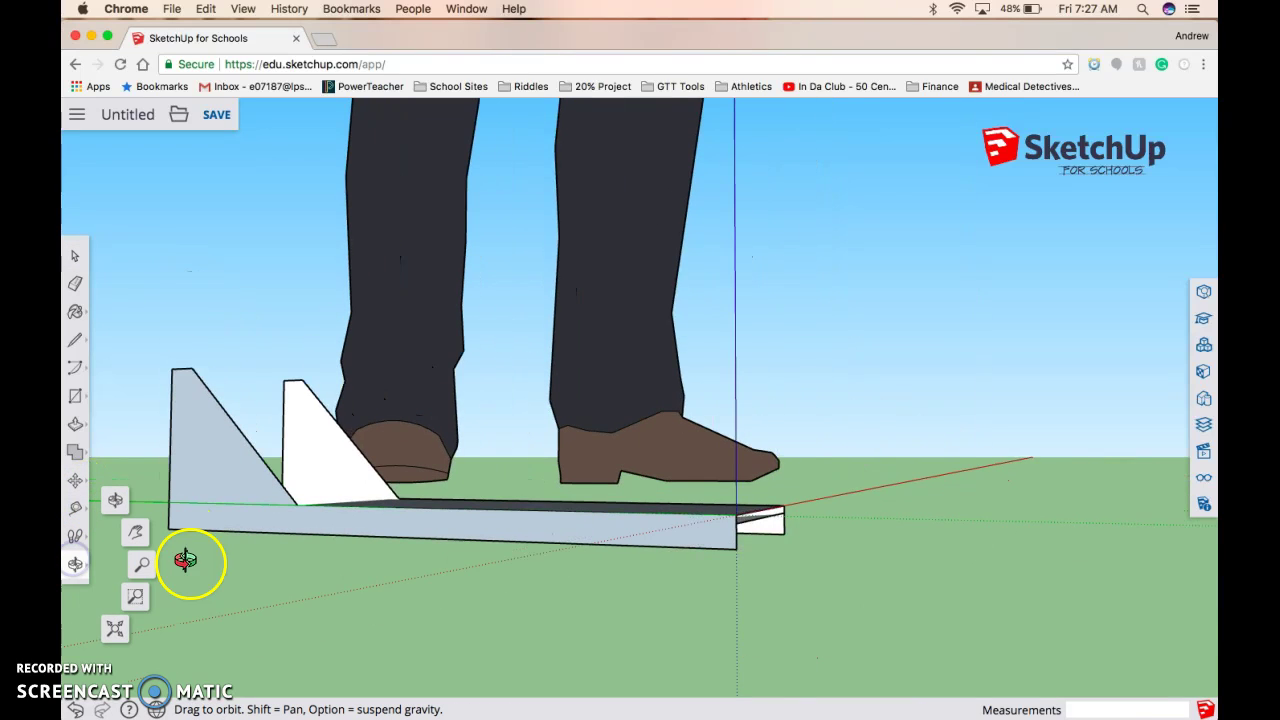
left_click(120, 630)
scroll(423, 555, "down", 3)
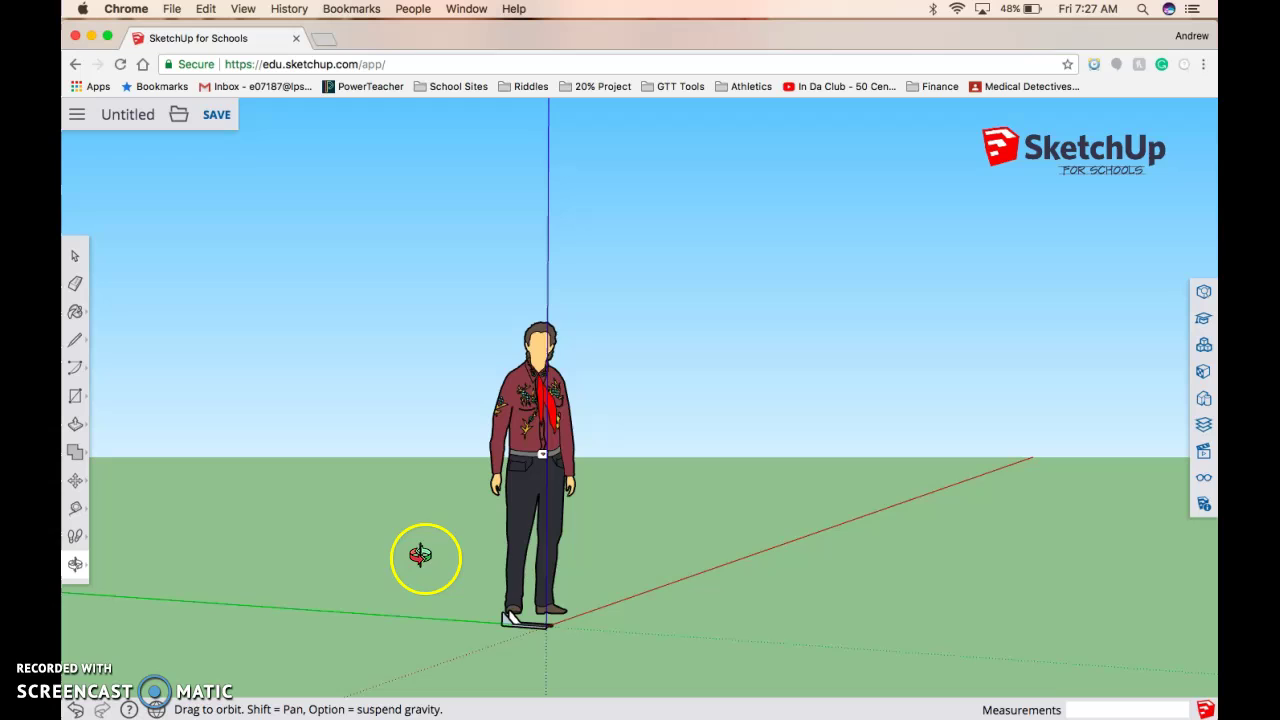
scroll(545, 620, "up", 5)
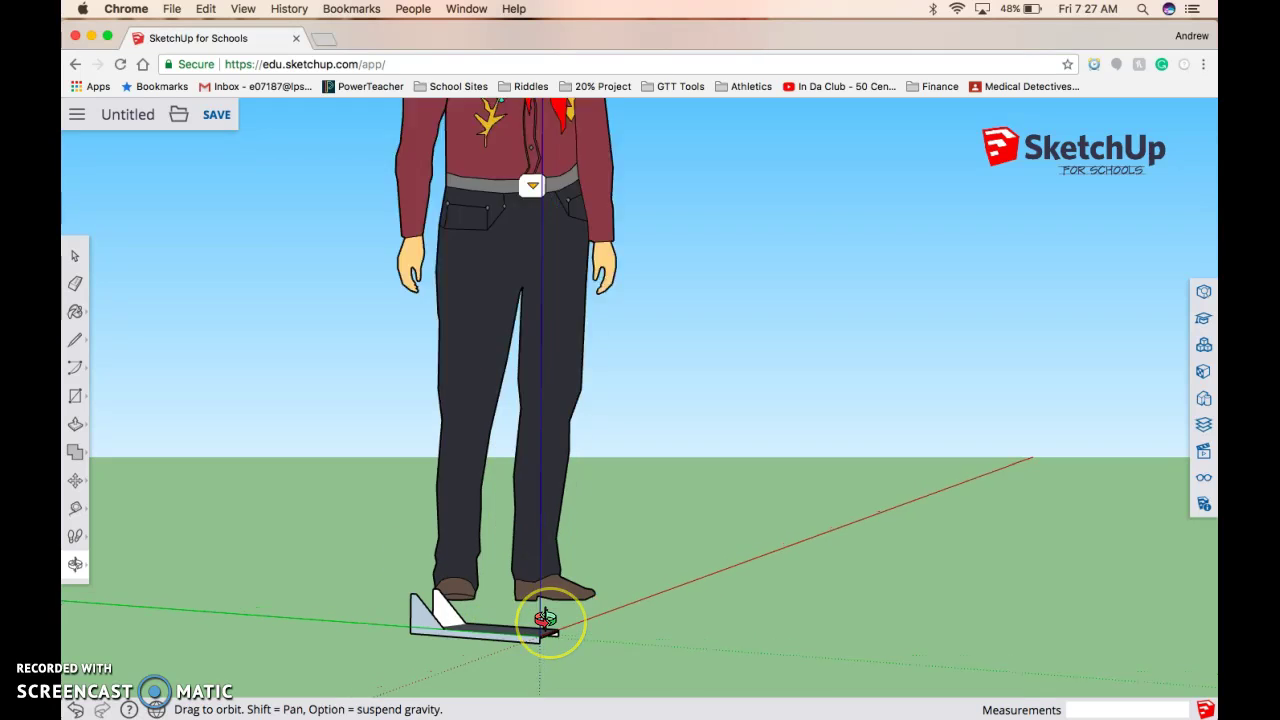
scroll(545, 620, "up", 3)
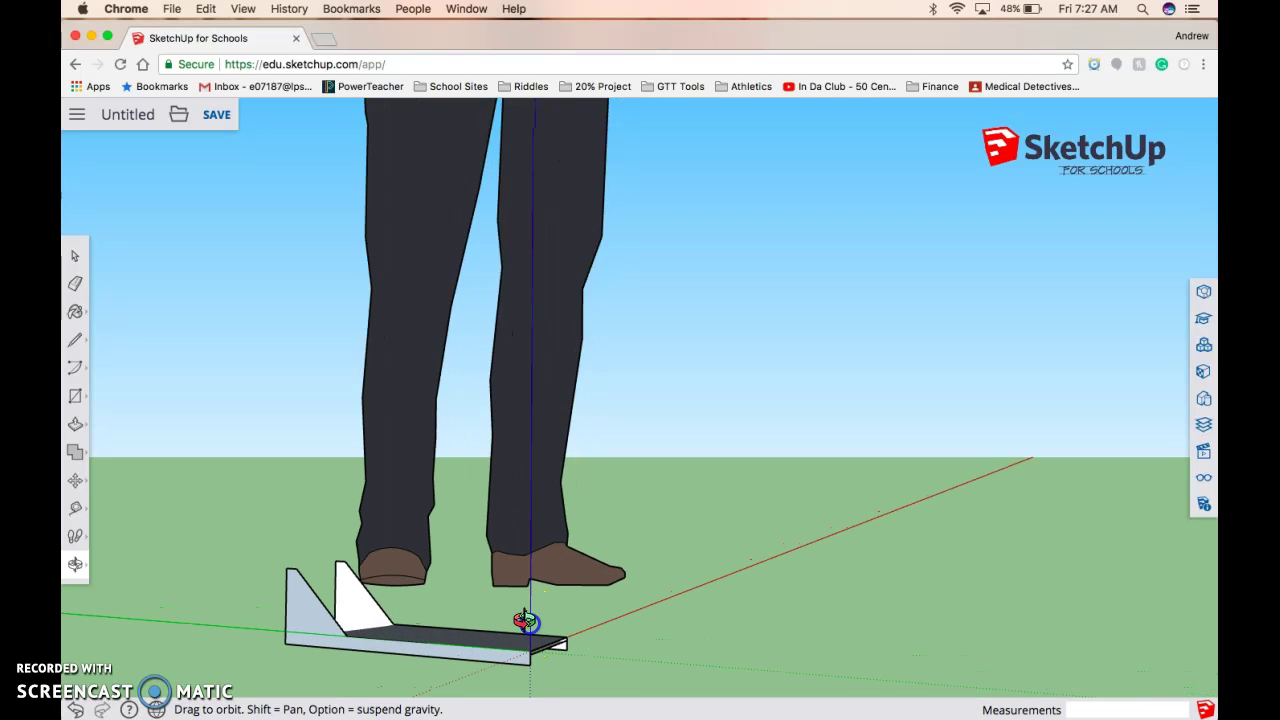
left_click_drag(526, 617, 583, 674)
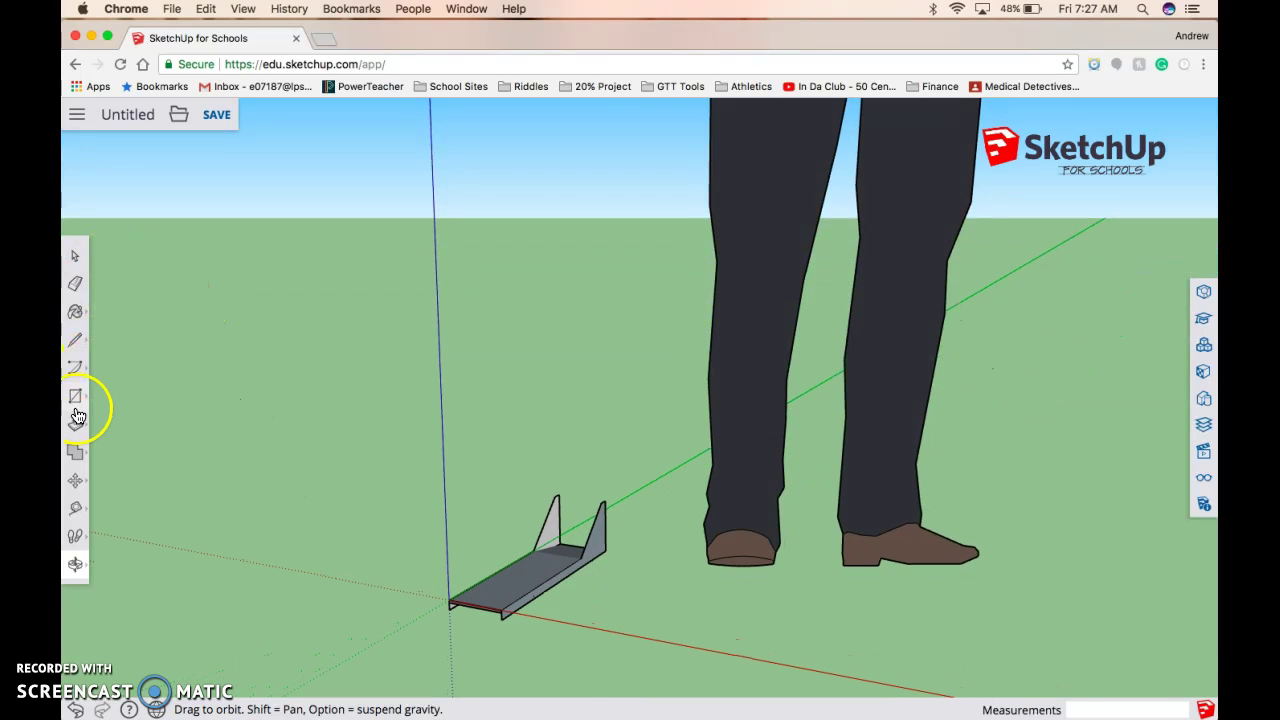
Step: Take the Paint Bucket and pick dark green from the Materials Colors swatches
left_click(74, 320)
left_click(74, 322)
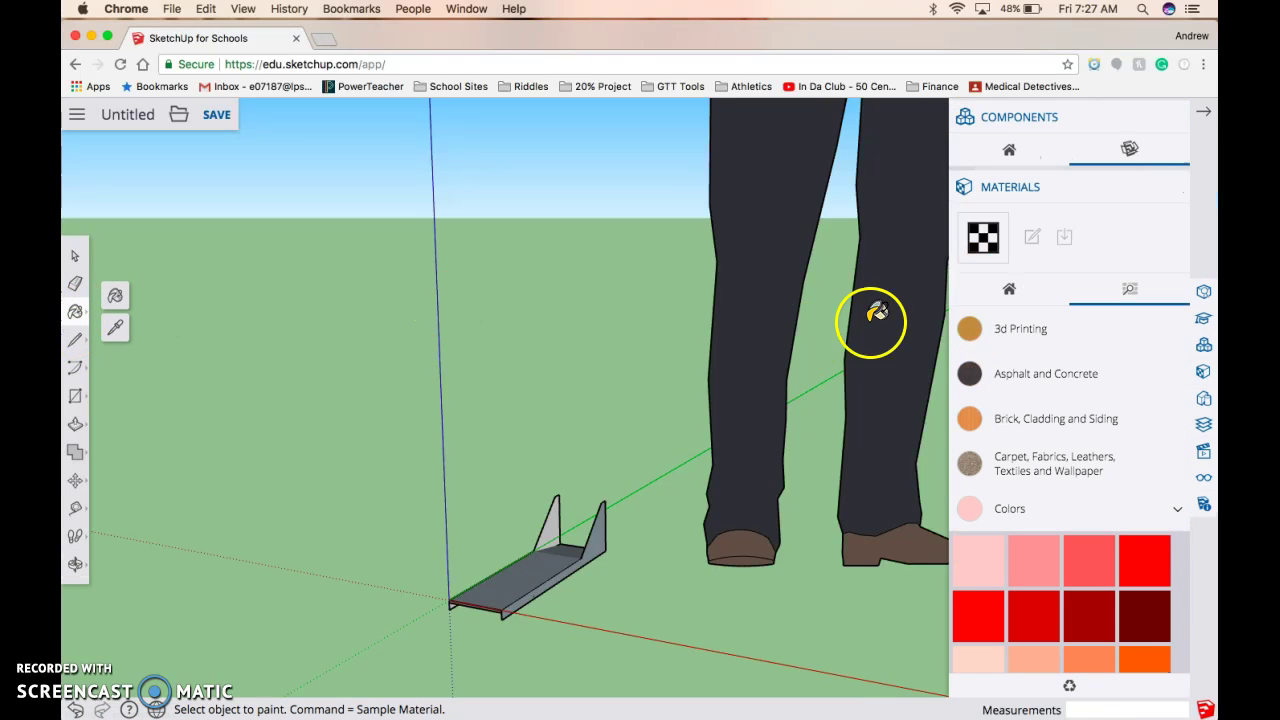
scroll(1051, 455, "down", 2)
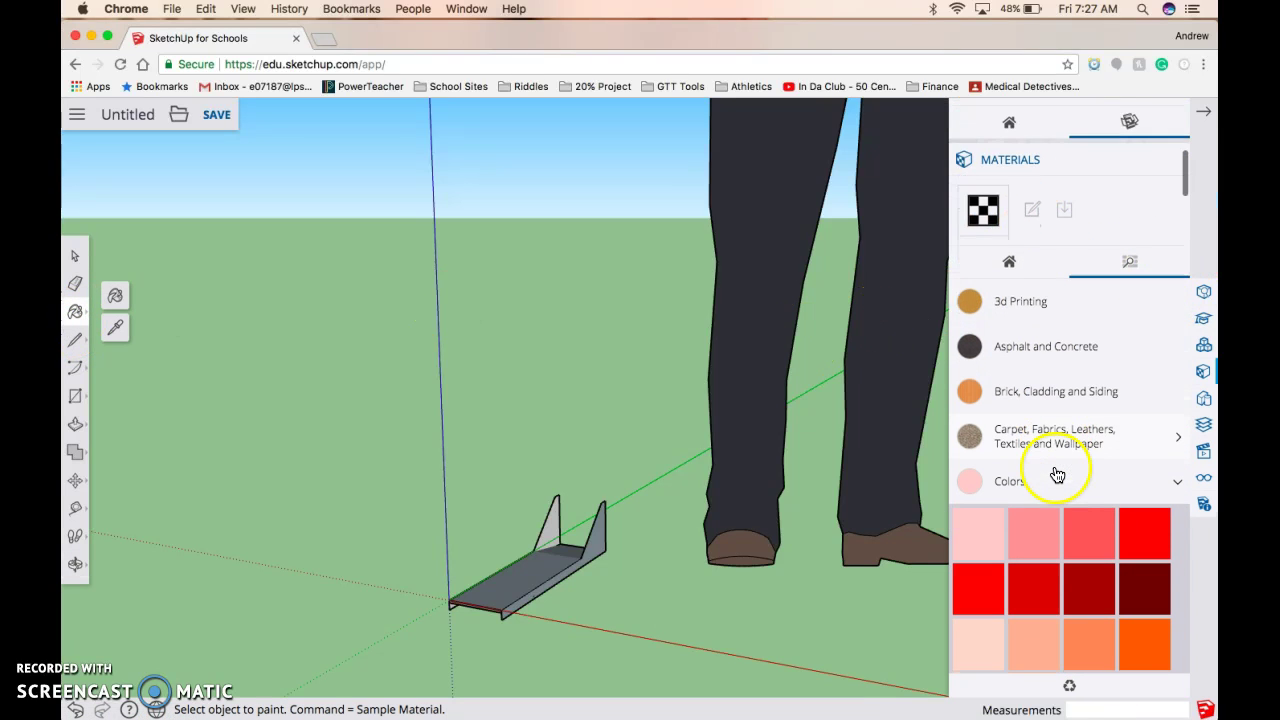
scroll(1025, 457, "down", 5)
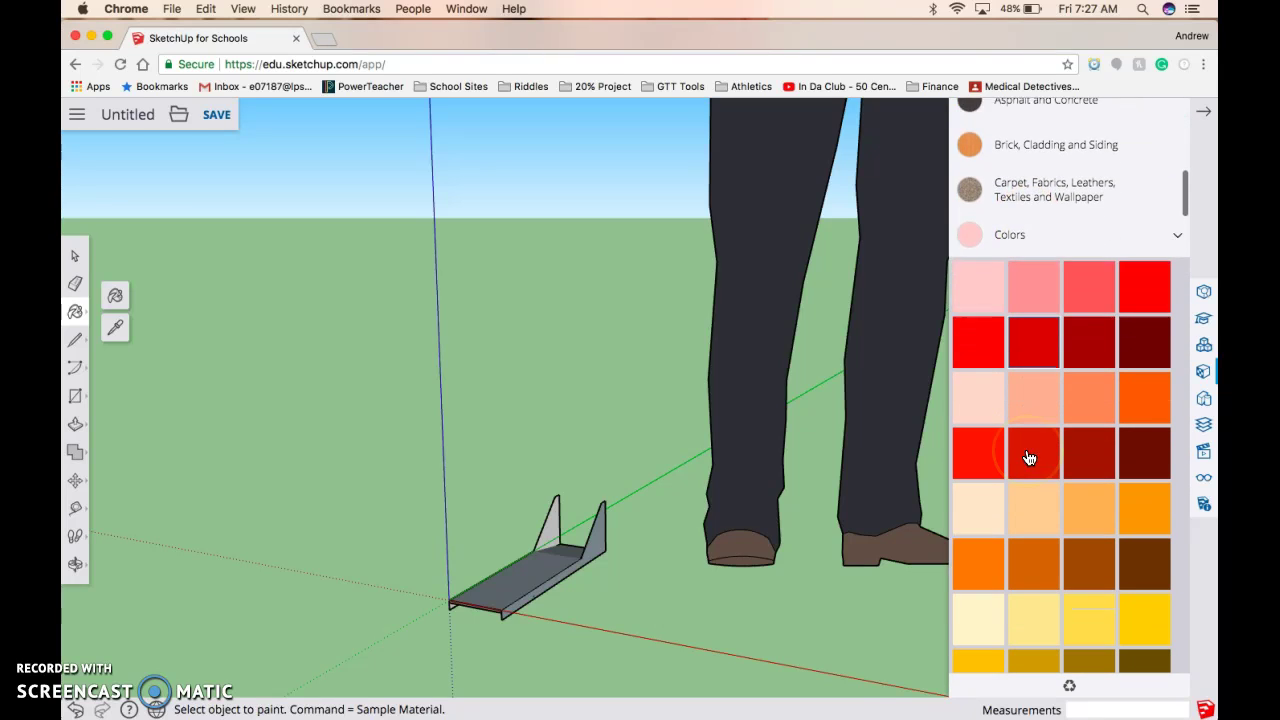
scroll(1006, 266, "up", 1)
left_click(1013, 273)
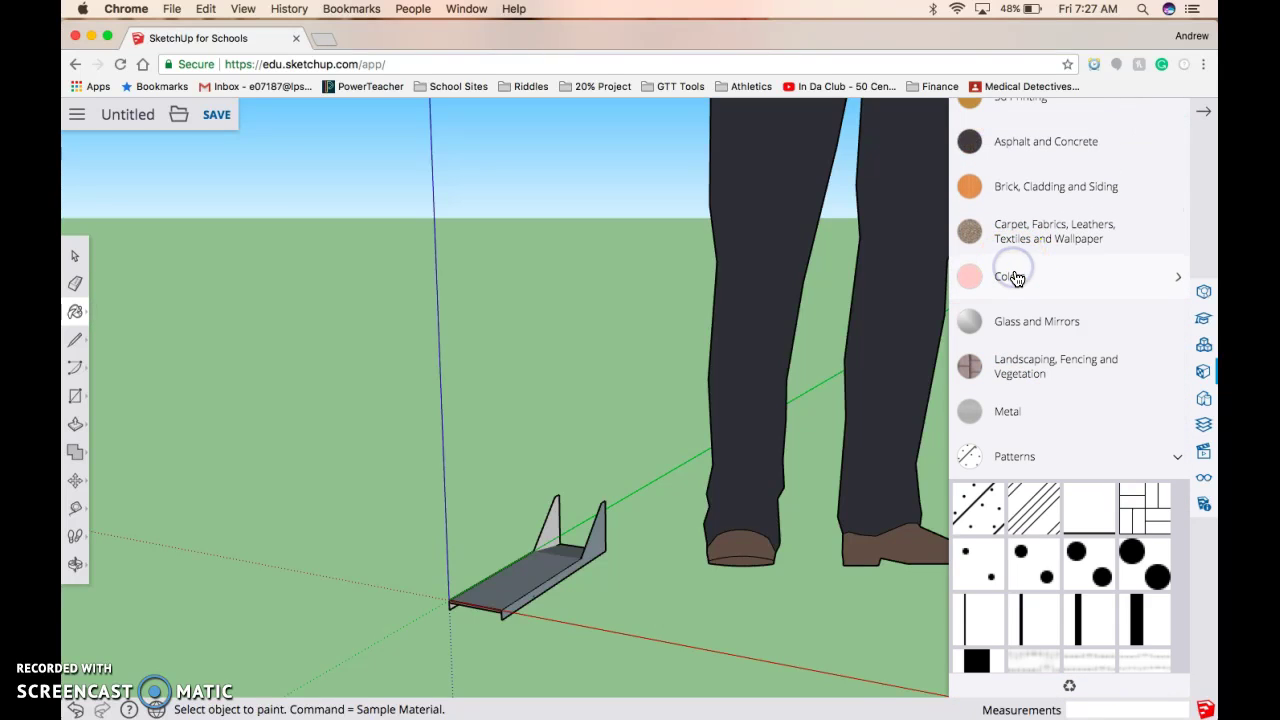
scroll(1015, 276, "up", 2)
left_click(1014, 343)
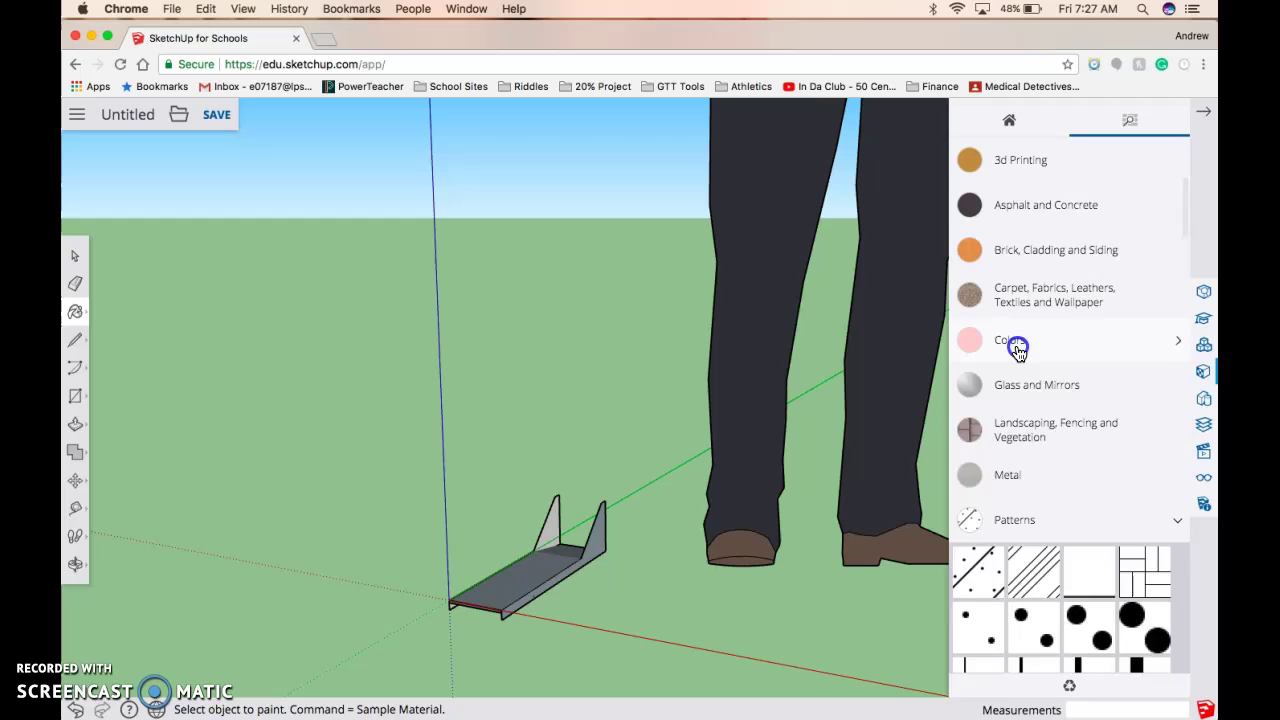
scroll(1023, 410, "down", 5)
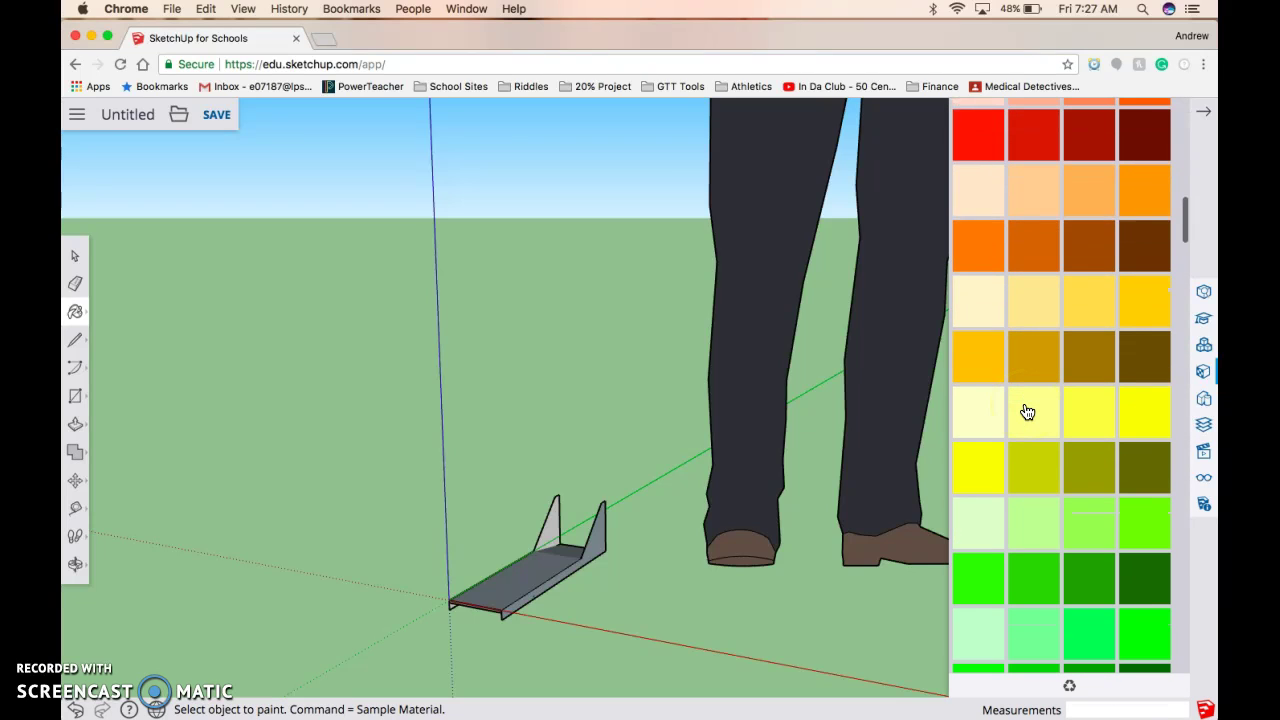
scroll(1040, 470, "down", 3)
scroll(1057, 512, "up", 6)
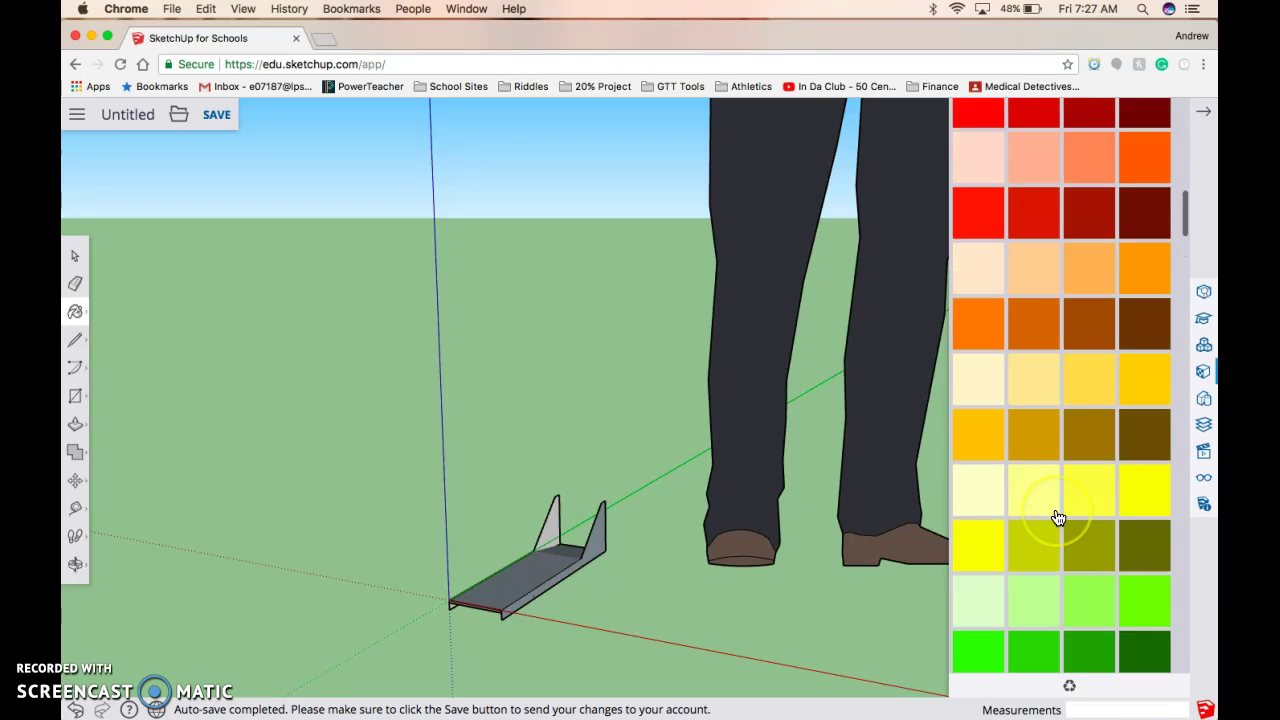
scroll(1012, 445, "down", 5)
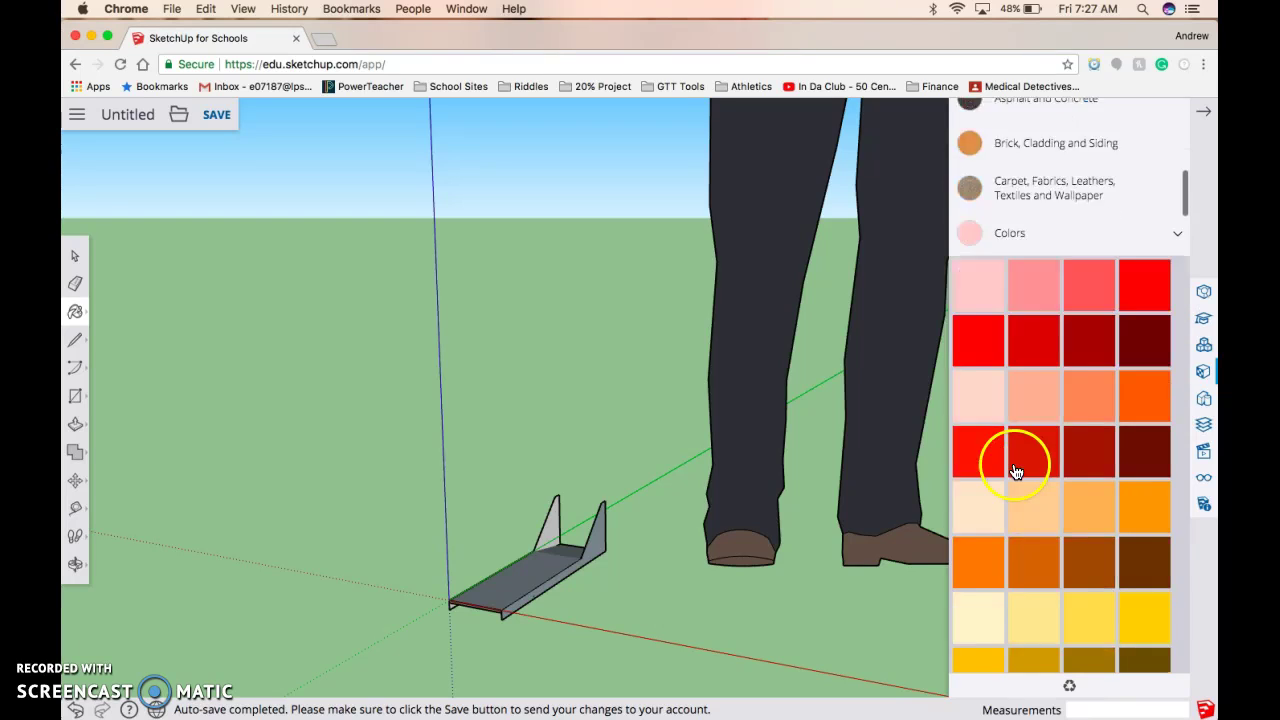
left_click(1088, 495)
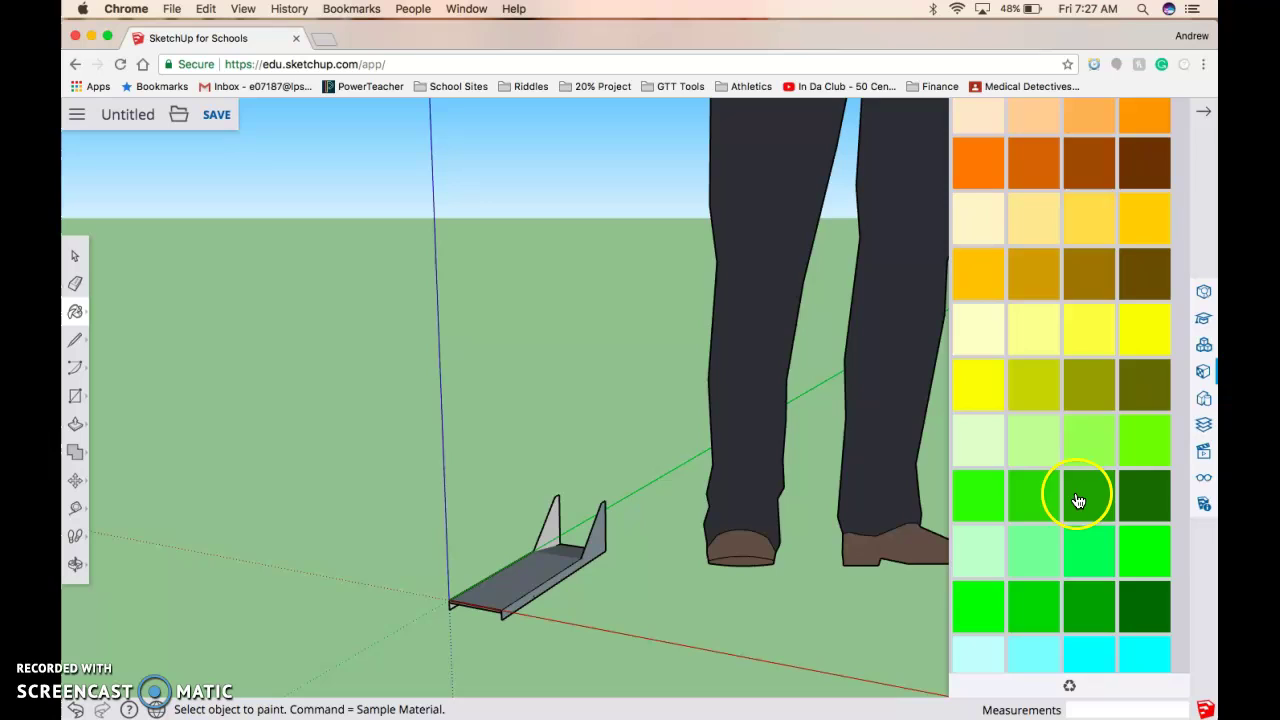
Step: Paint the skimmer's base and both tail fins dark green
left_click(516, 585)
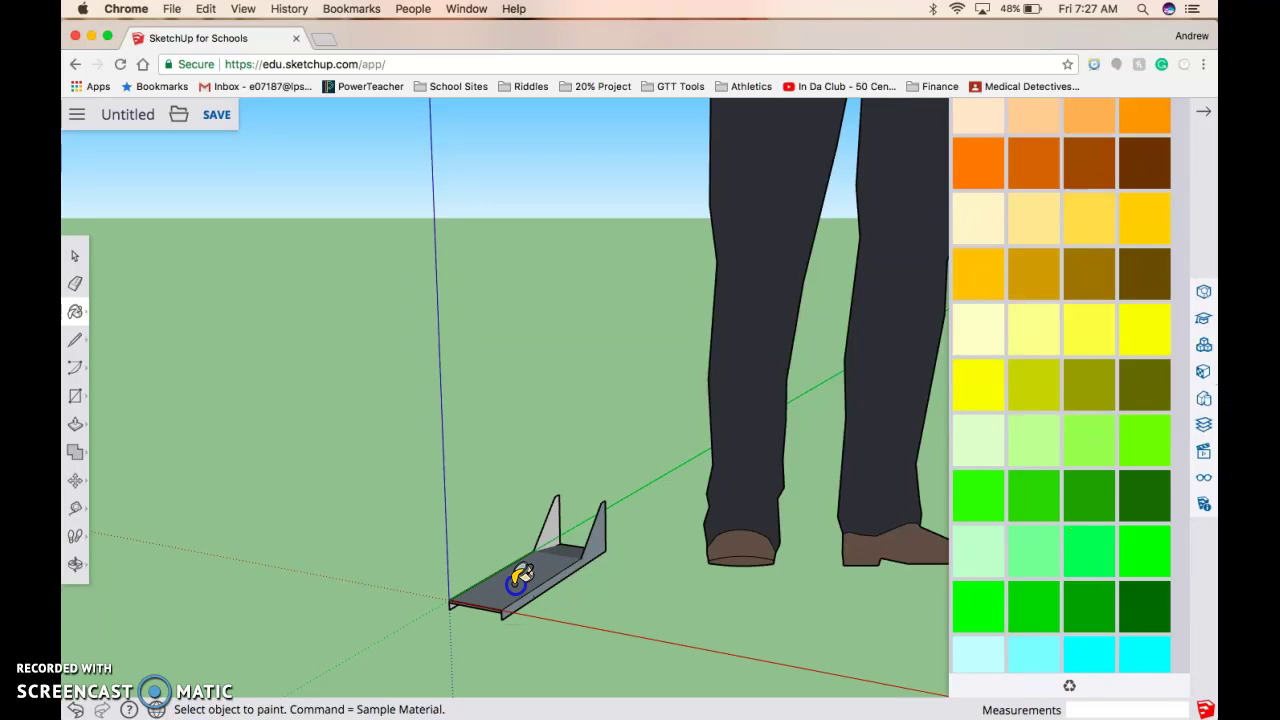
left_click(592, 532)
left_click(555, 521)
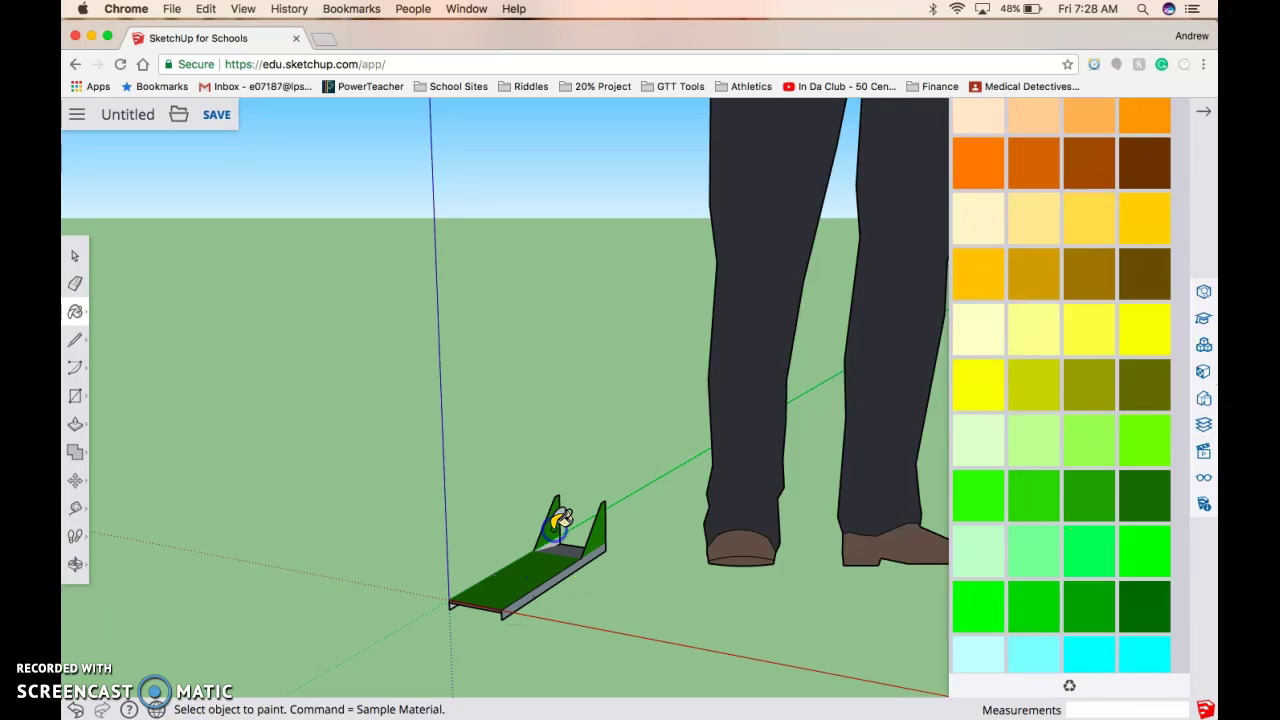